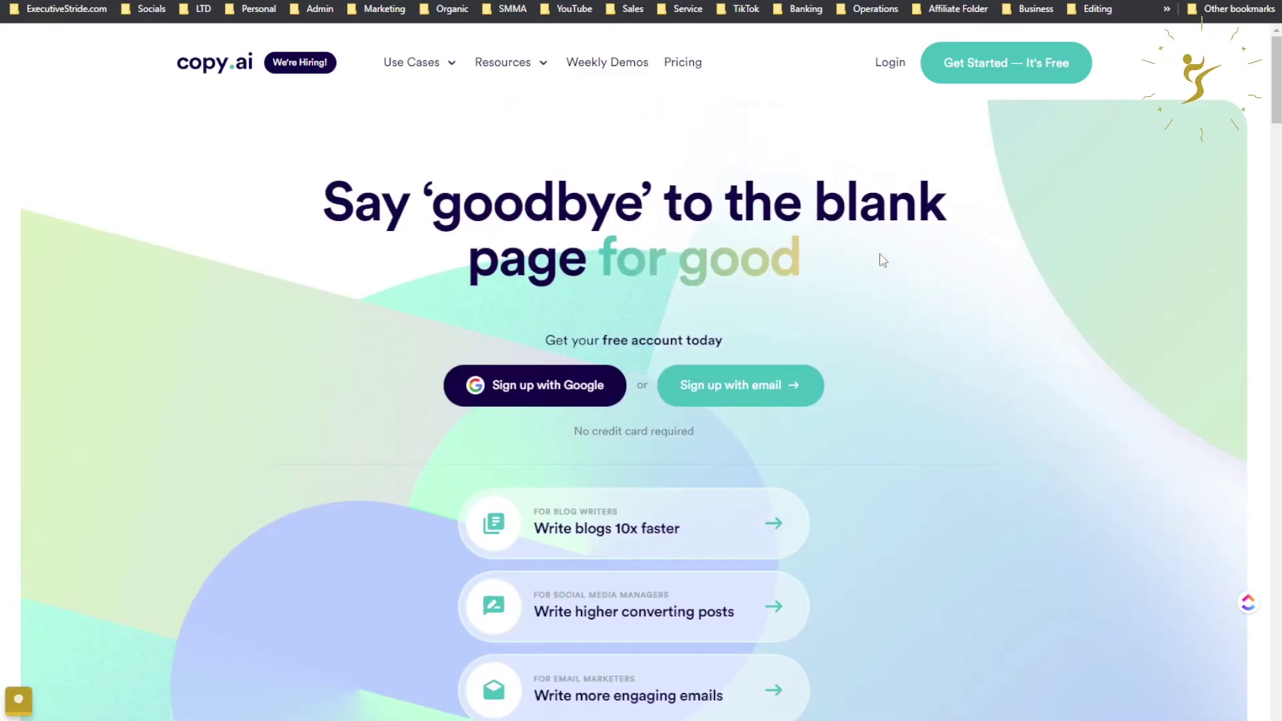
Look through the Copy.ai homepage, including the customer testimonials, use cases and the How it works section
{"action": "scroll", "coordinate": [894, 220], "scroll_direction": "down", "scroll_amount": 7}
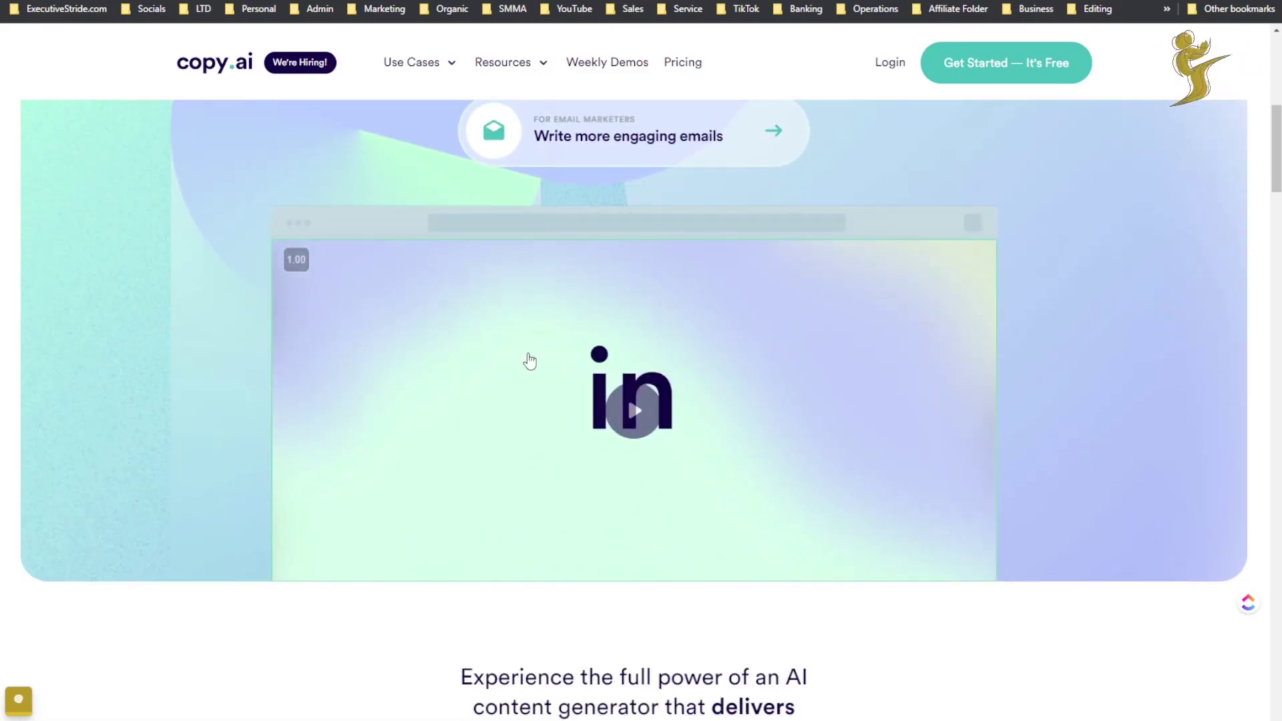
{"action": "scroll", "coordinate": [538, 435], "scroll_direction": "down", "scroll_amount": 12}
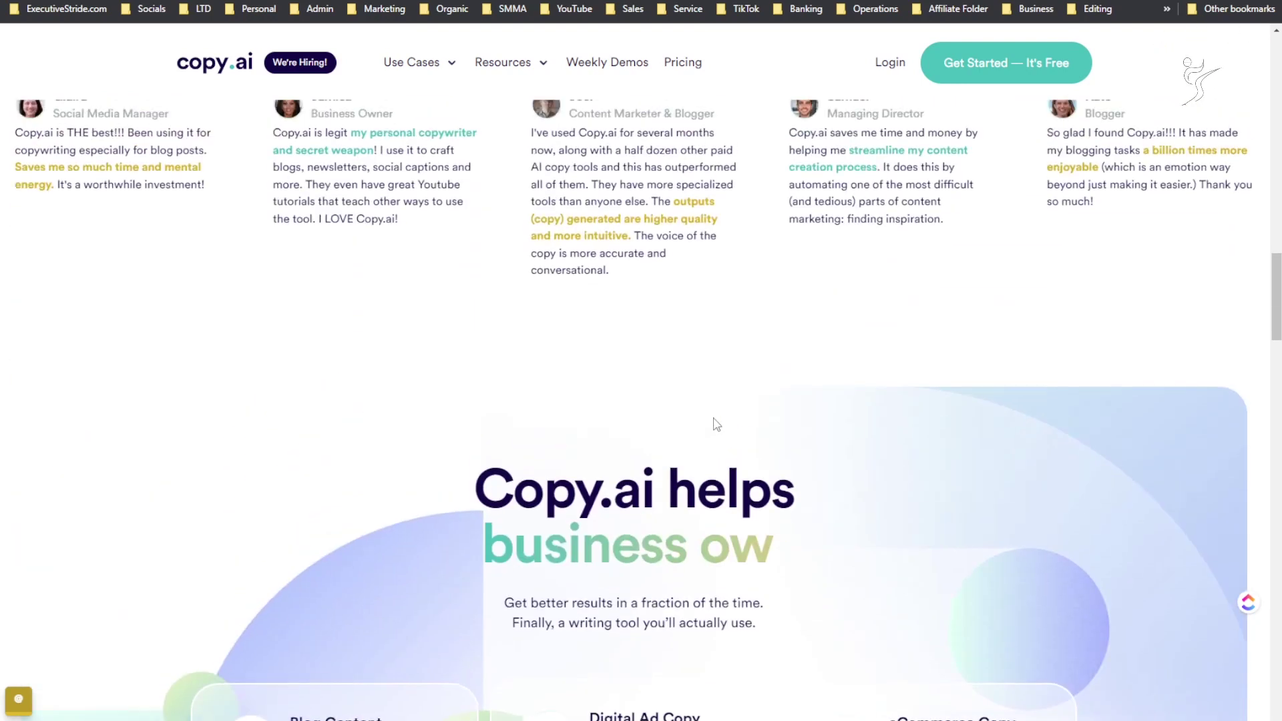
{"action": "scroll", "coordinate": [728, 425], "scroll_direction": "up", "scroll_amount": 6}
{"action": "scroll", "coordinate": [748, 401], "scroll_direction": "down", "scroll_amount": 7}
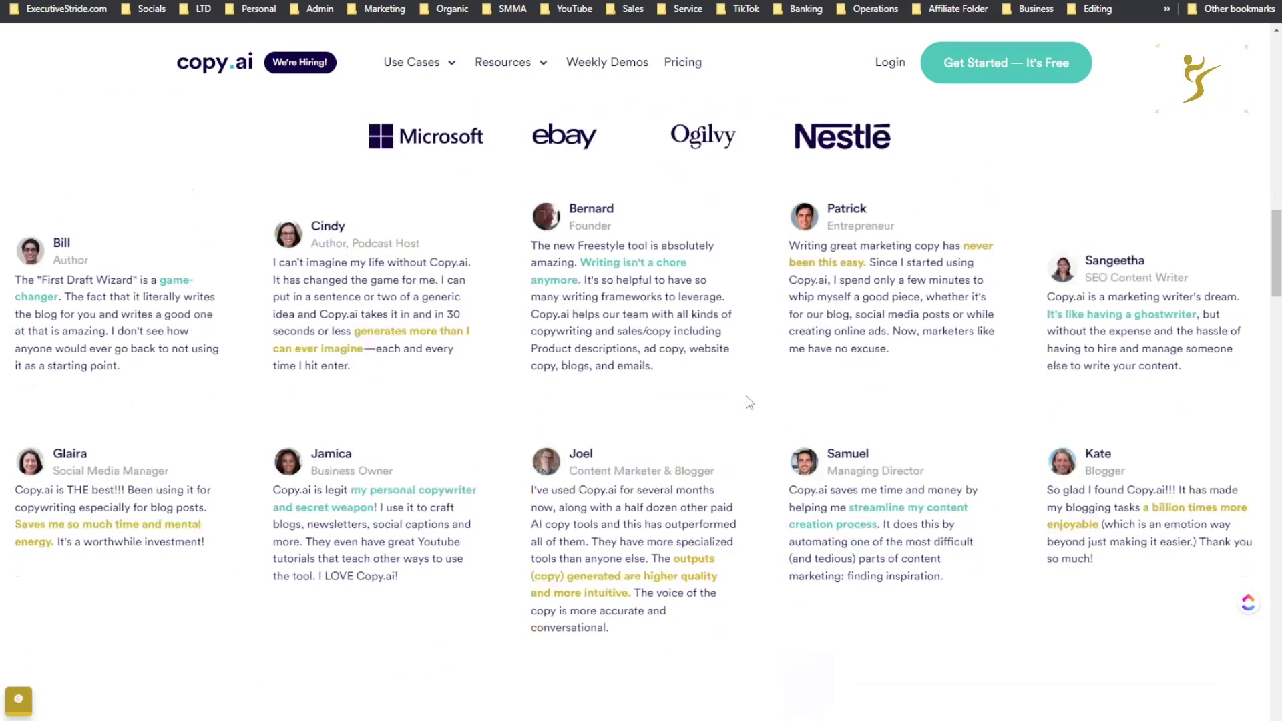
{"action": "scroll", "coordinate": [768, 148], "scroll_direction": "down", "scroll_amount": 10}
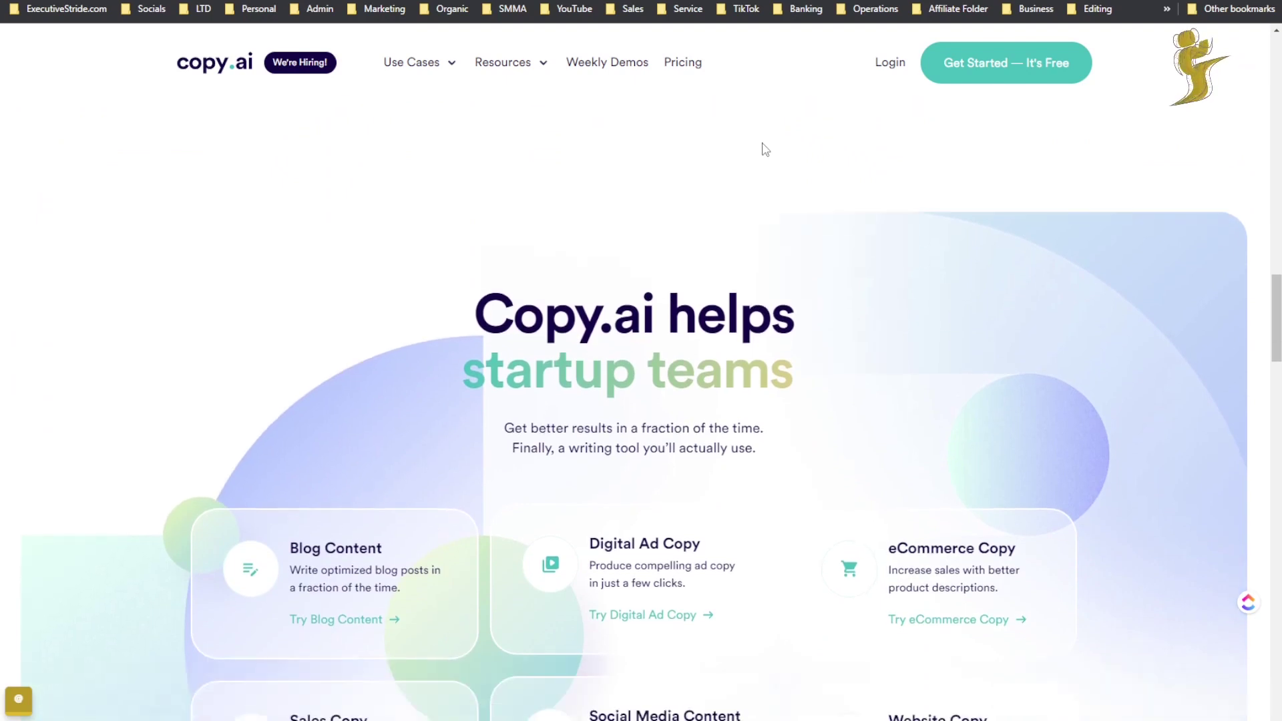
{"action": "scroll", "coordinate": [768, 148], "scroll_direction": "down", "scroll_amount": 13}
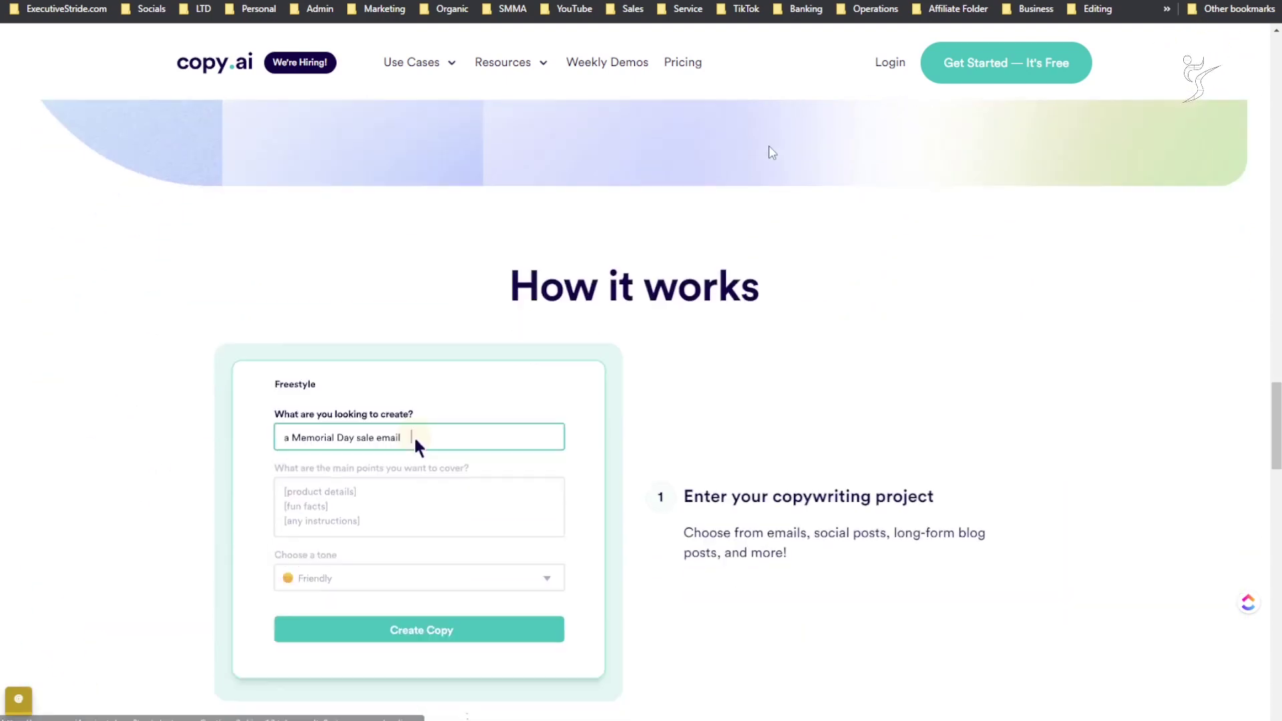
{"action": "scroll", "coordinate": [772, 135], "scroll_direction": "down", "scroll_amount": 12}
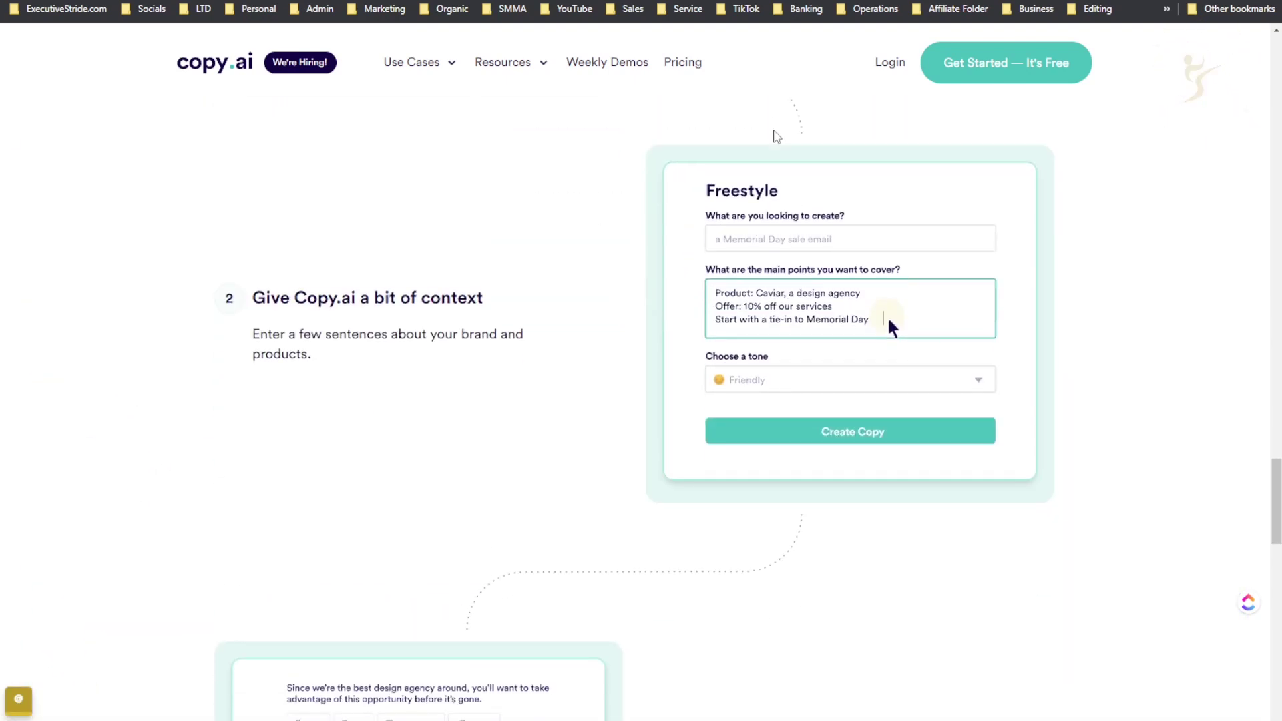
{"action": "scroll", "coordinate": [758, 136], "scroll_direction": "down", "scroll_amount": 9}
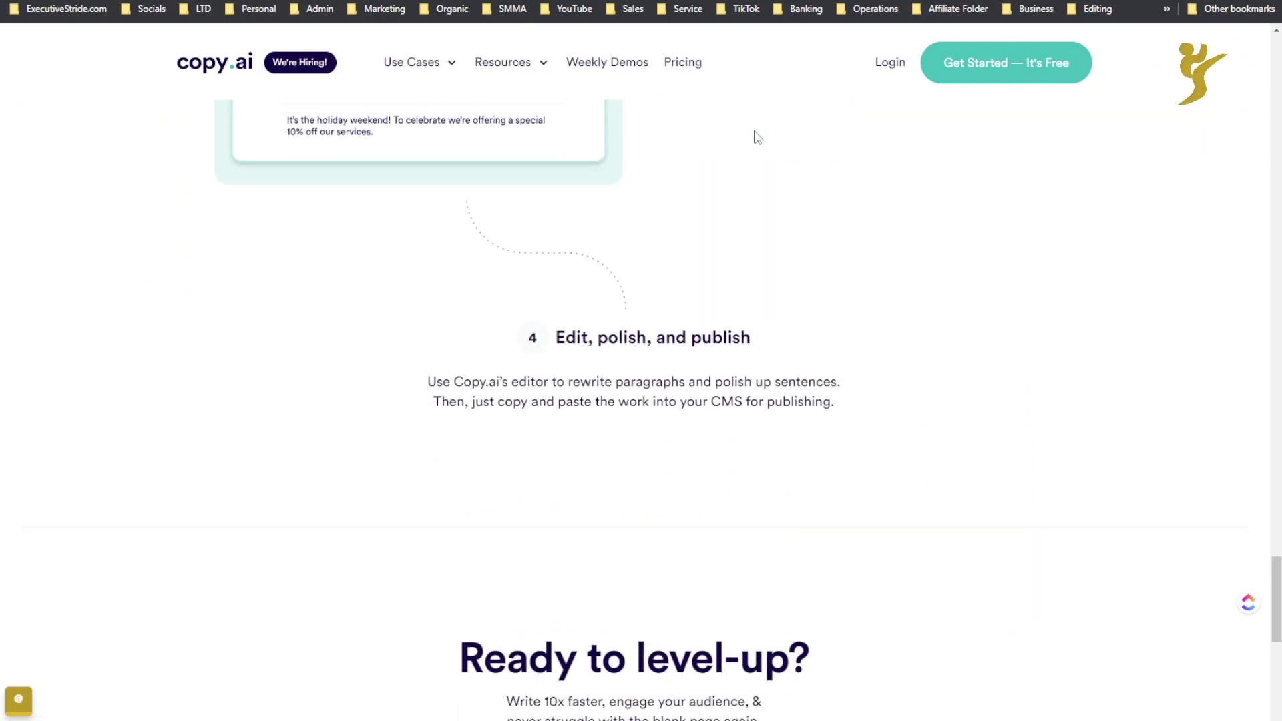
Examine the Pro trial offer and the other sign-up terms above the homepage footer
{"action": "scroll", "coordinate": [749, 167], "scroll_direction": "down", "scroll_amount": 3}
{"action": "left_click_drag", "start_coordinate": [633, 207], "coordinate": [619, 204]}
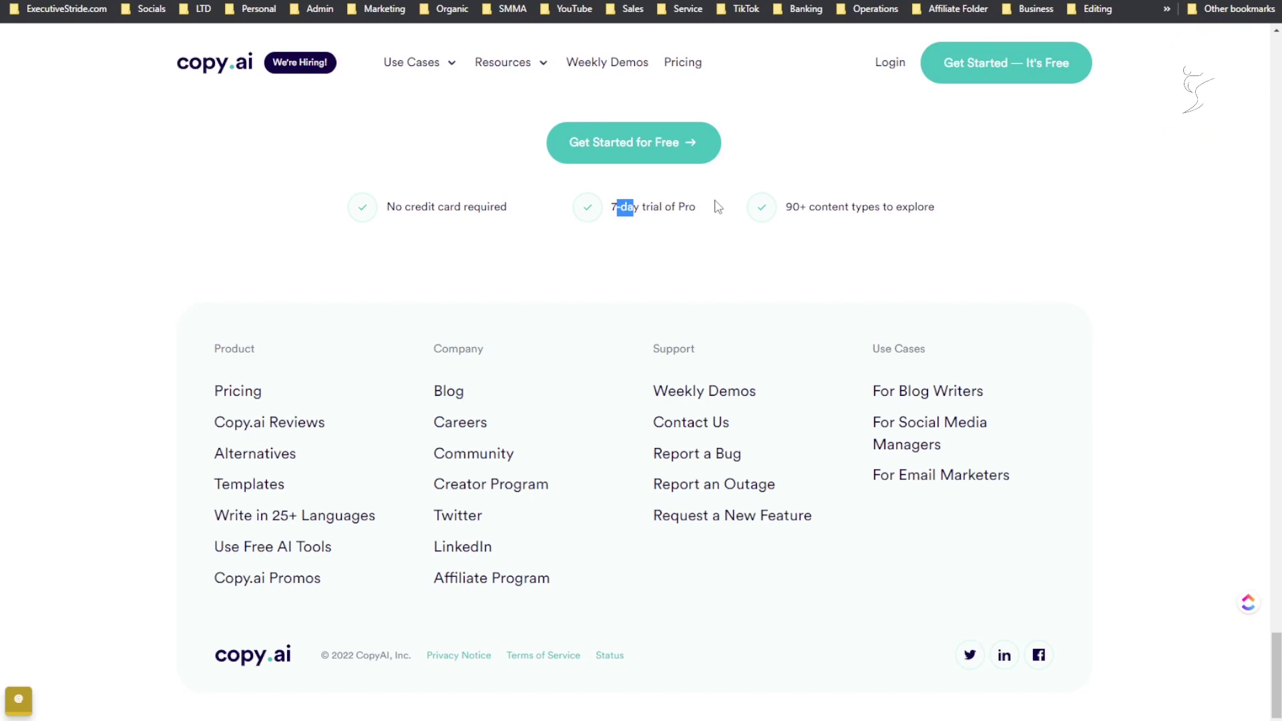
{"action": "scroll", "coordinate": [759, 239], "scroll_direction": "up", "scroll_amount": 3}
{"action": "scroll", "coordinate": [759, 239], "scroll_direction": "down", "scroll_amount": 3}
{"action": "left_click", "coordinate": [657, 214]}
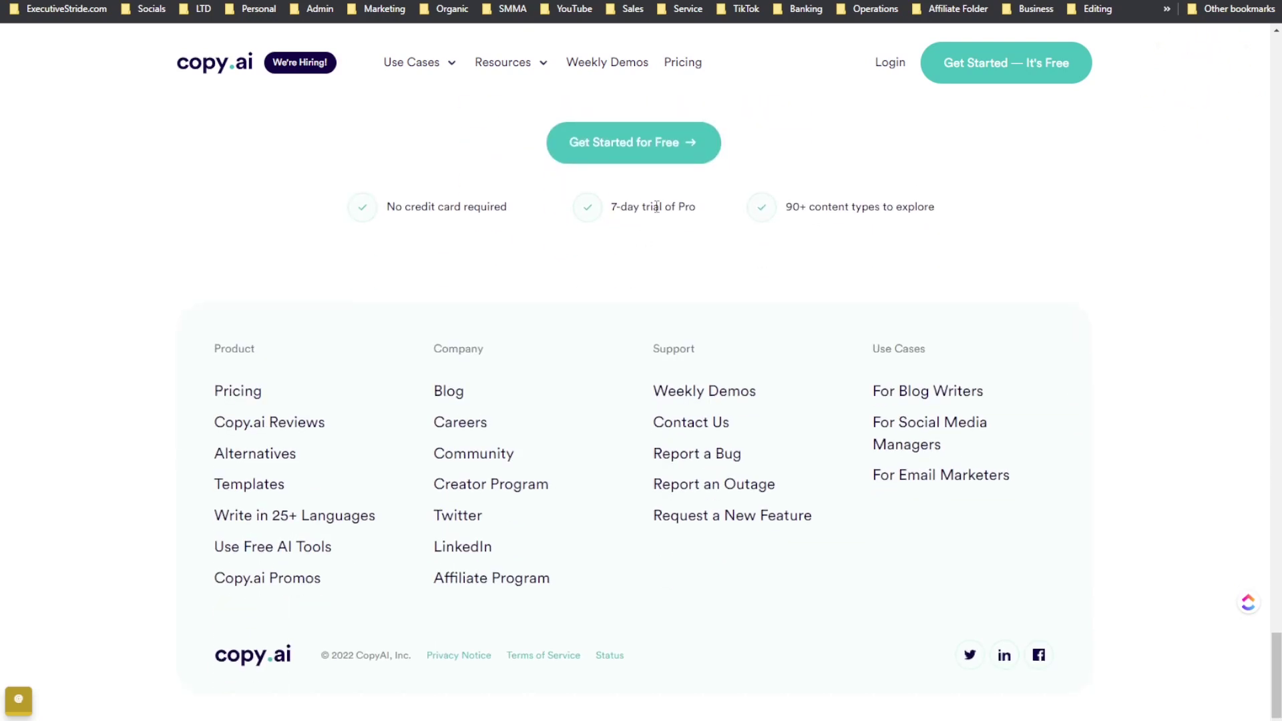
Open the Copy.ai pricing page and examine the Free and Pro plans under monthly billing
{"action": "left_click", "coordinate": [694, 61]}
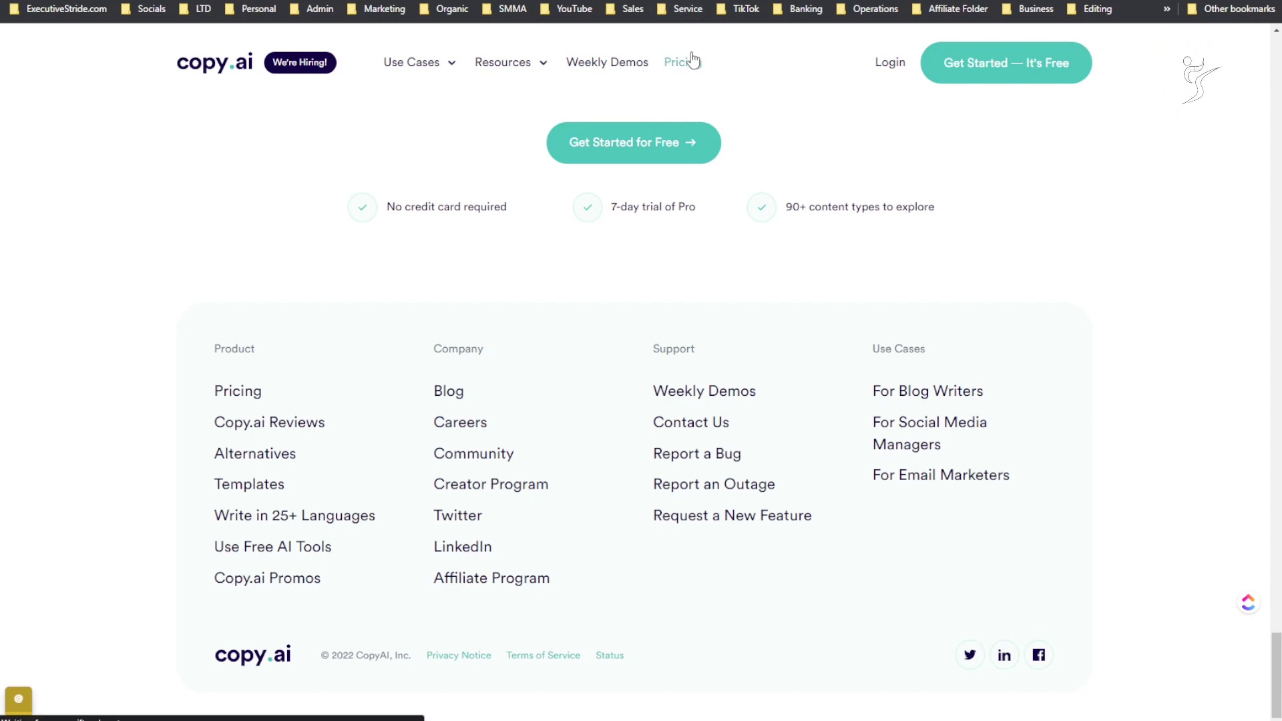
{"action": "scroll", "coordinate": [750, 114], "scroll_direction": "down", "scroll_amount": 3}
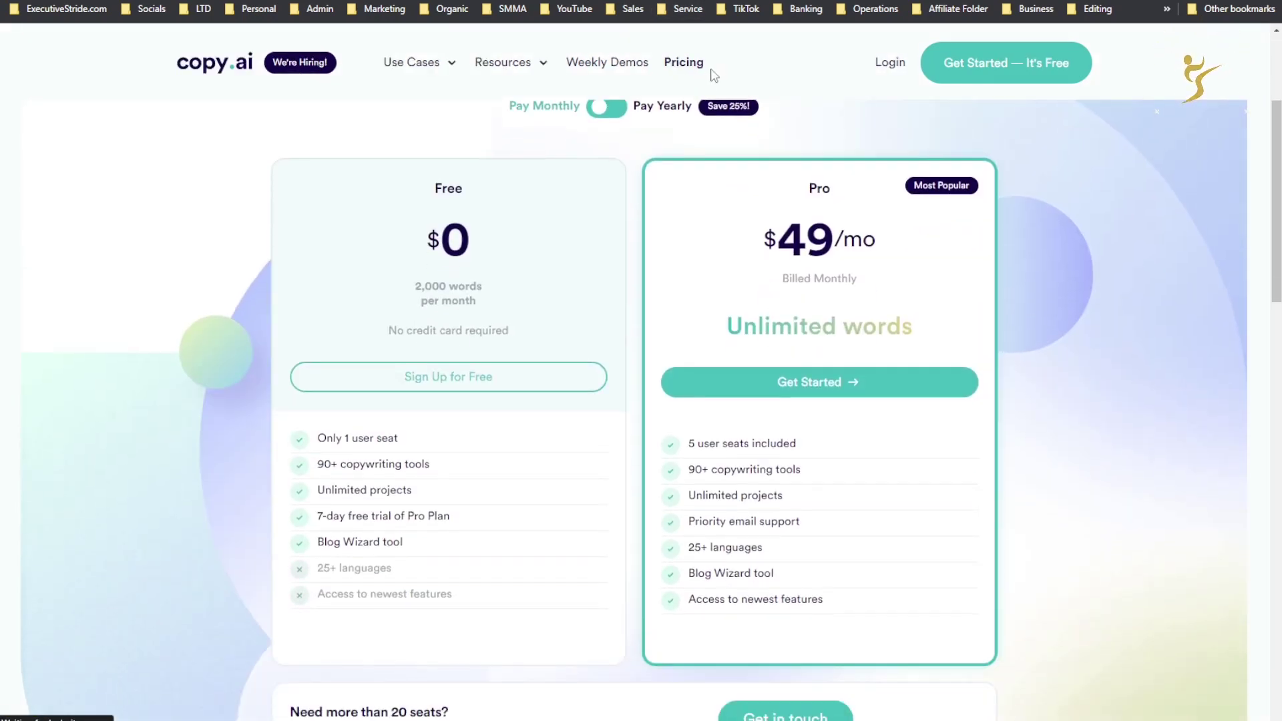
{"action": "scroll", "coordinate": [742, 134], "scroll_direction": "up", "scroll_amount": 4}
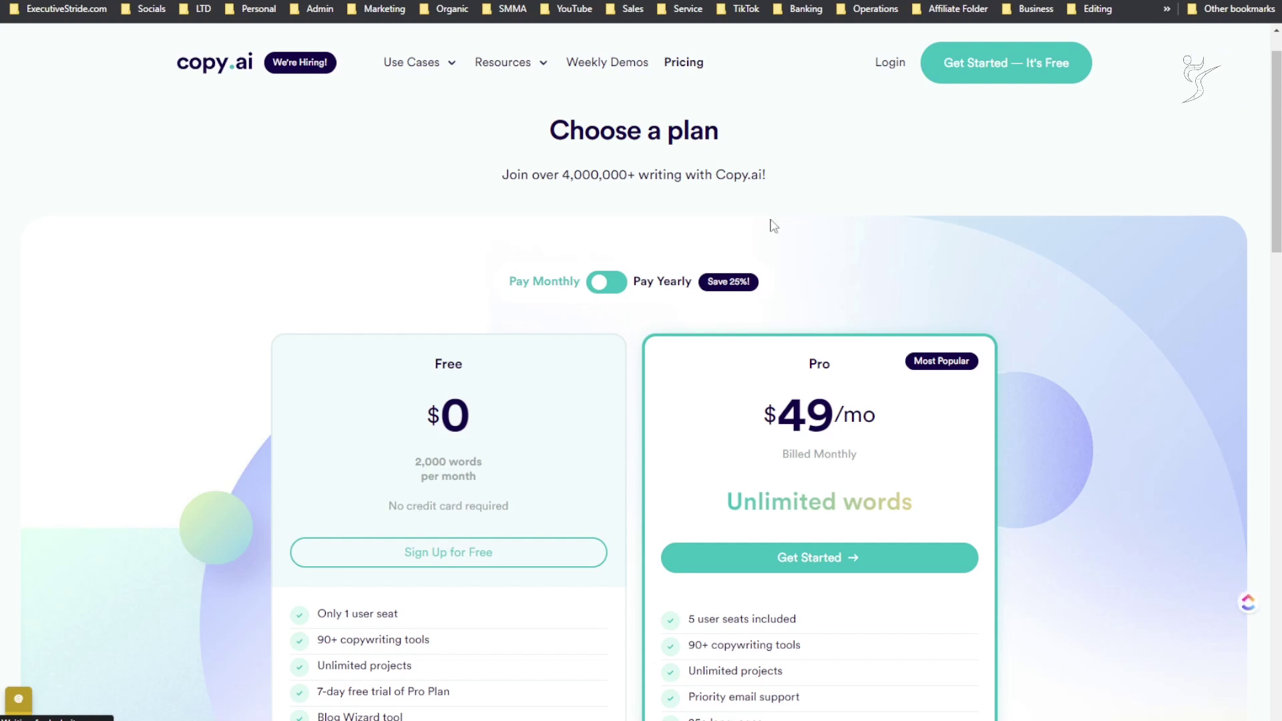
{"action": "left_click_drag", "start_coordinate": [735, 392], "coordinate": [828, 391]}
{"action": "left_click", "coordinate": [830, 390]}
{"action": "scroll", "coordinate": [830, 393], "scroll_direction": "down", "scroll_amount": 2}
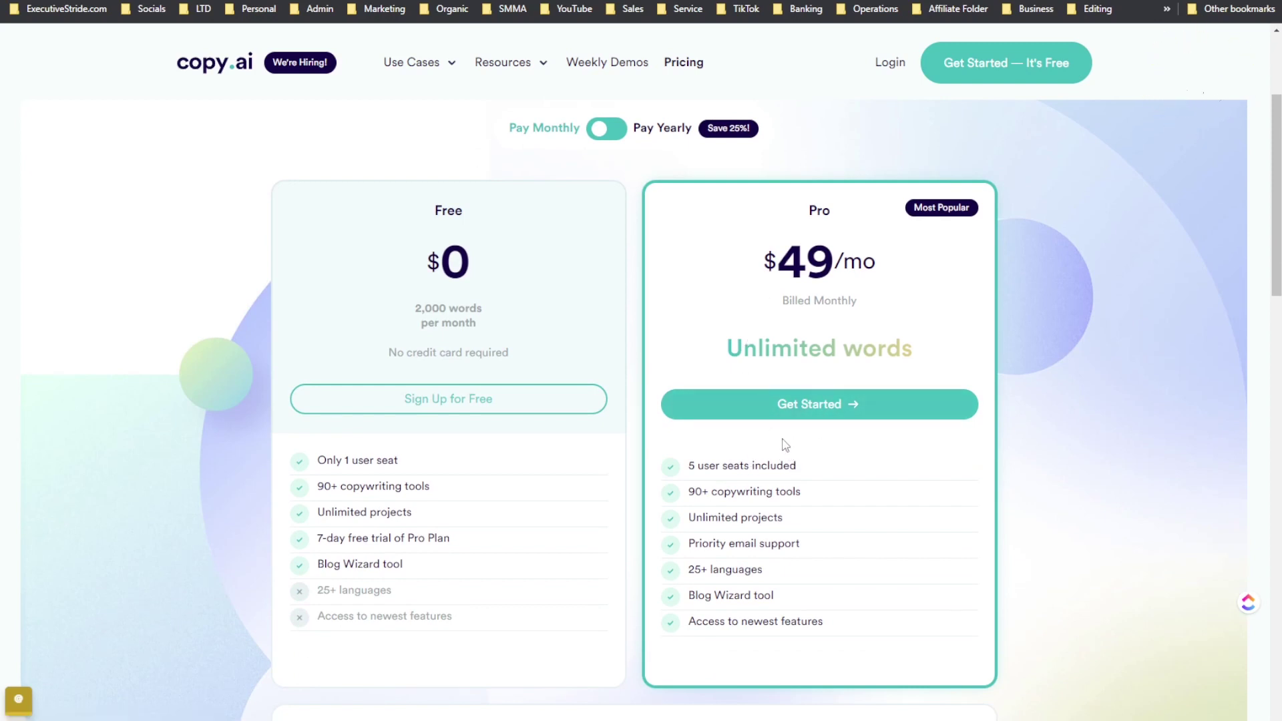
{"action": "left_click_drag", "start_coordinate": [758, 348], "coordinate": [828, 387]}
{"action": "scroll", "coordinate": [868, 414], "scroll_direction": "down", "scroll_amount": 7}
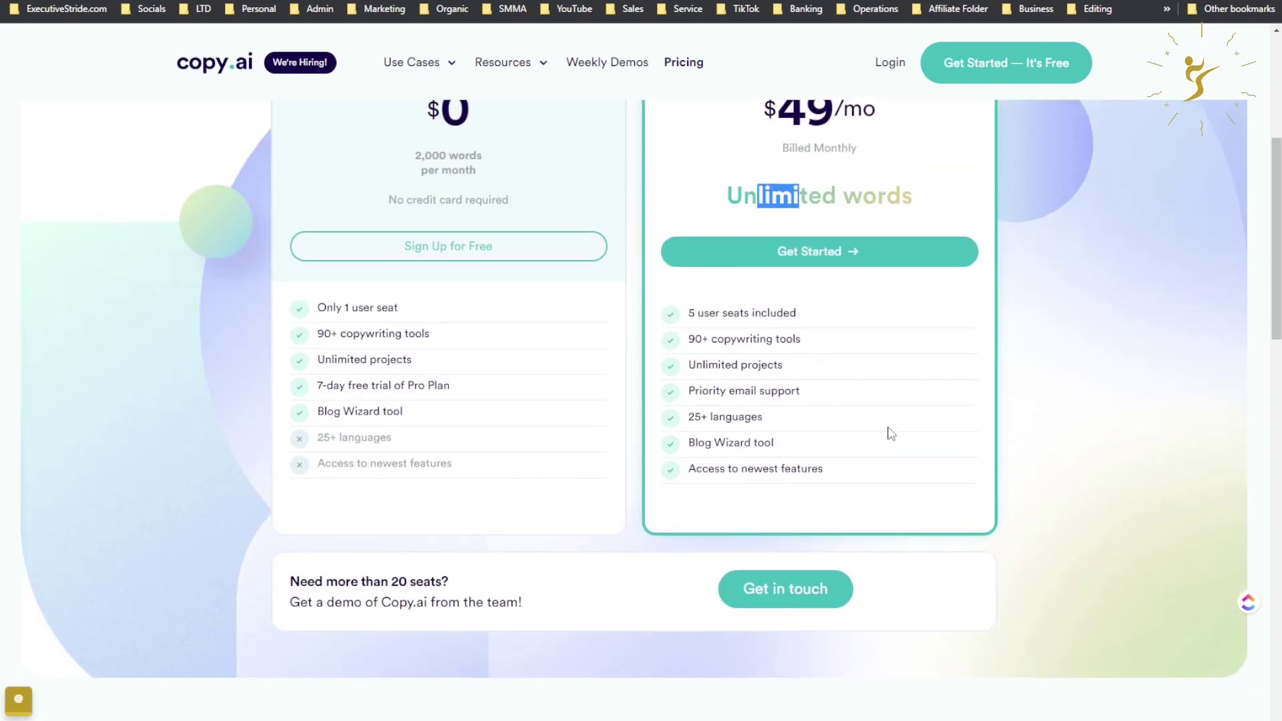
Look through the pricing page's FAQ, customer testimonial and footer, then return to the plan comparison
{"action": "scroll", "coordinate": [868, 414], "scroll_direction": "down", "scroll_amount": 1}
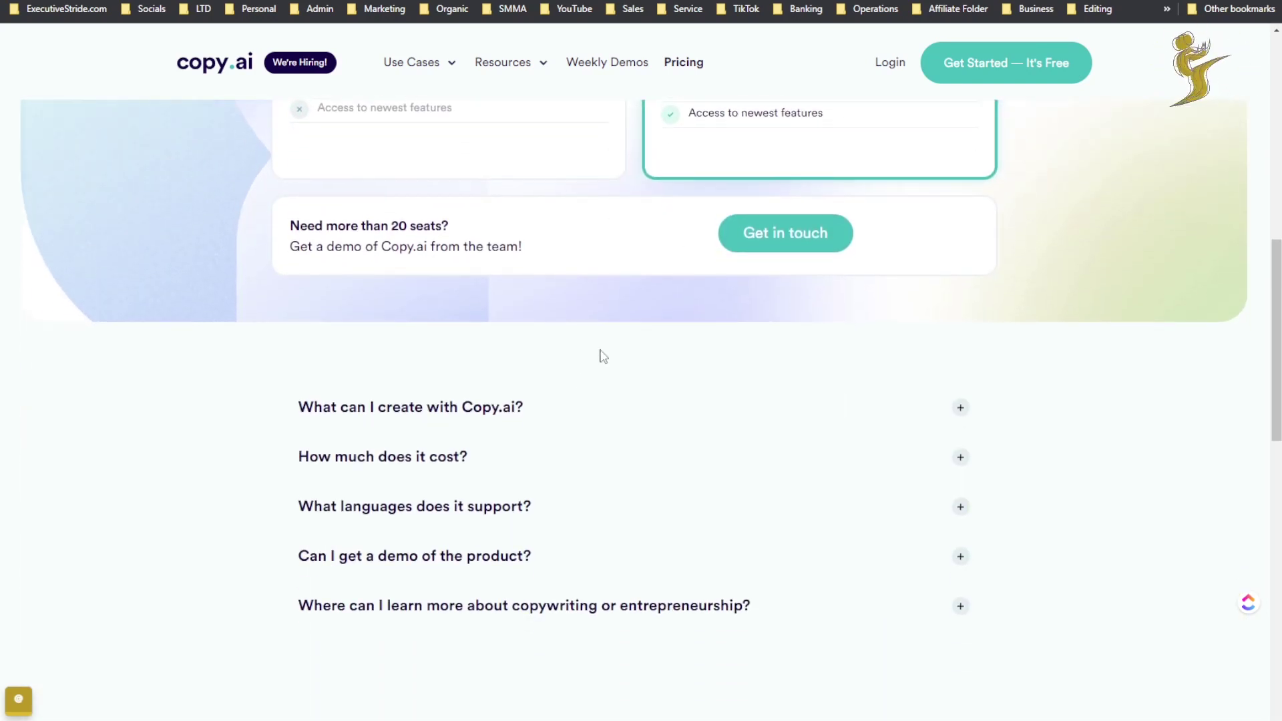
{"action": "scroll", "coordinate": [832, 401], "scroll_direction": "down", "scroll_amount": 3}
{"action": "scroll", "coordinate": [582, 402], "scroll_direction": "down", "scroll_amount": 3}
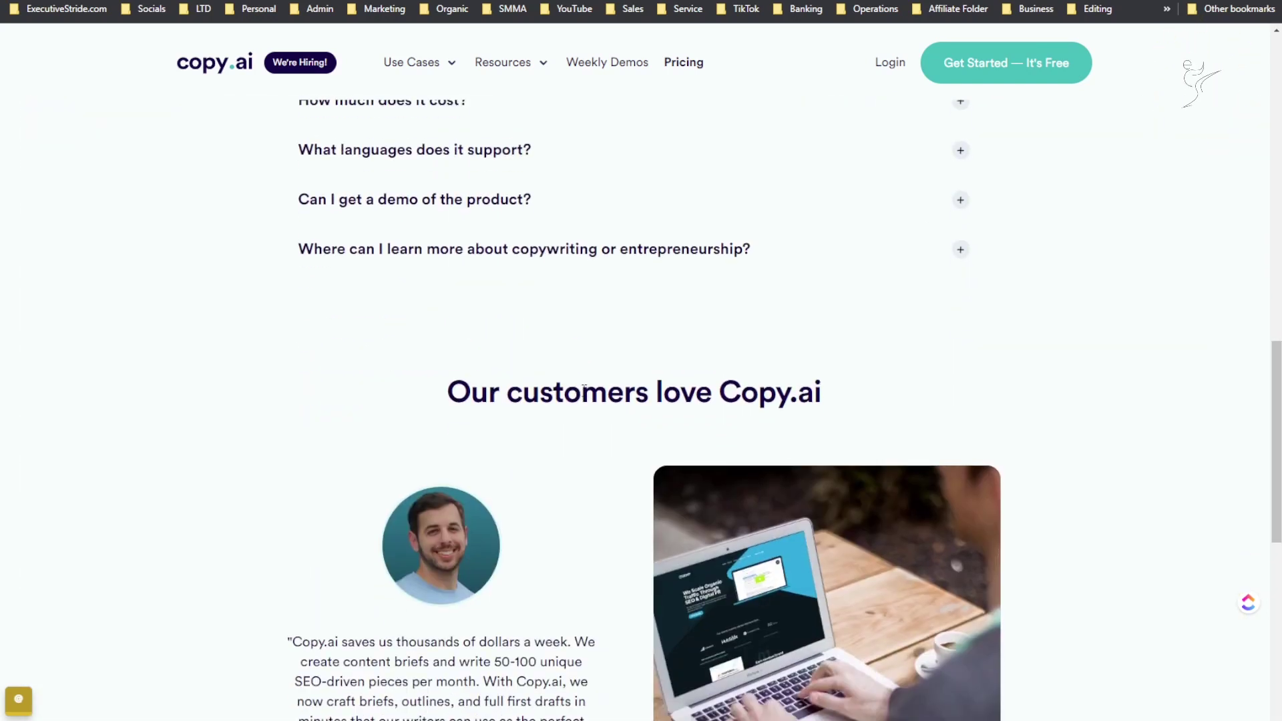
{"action": "scroll", "coordinate": [584, 384], "scroll_direction": "down", "scroll_amount": 8}
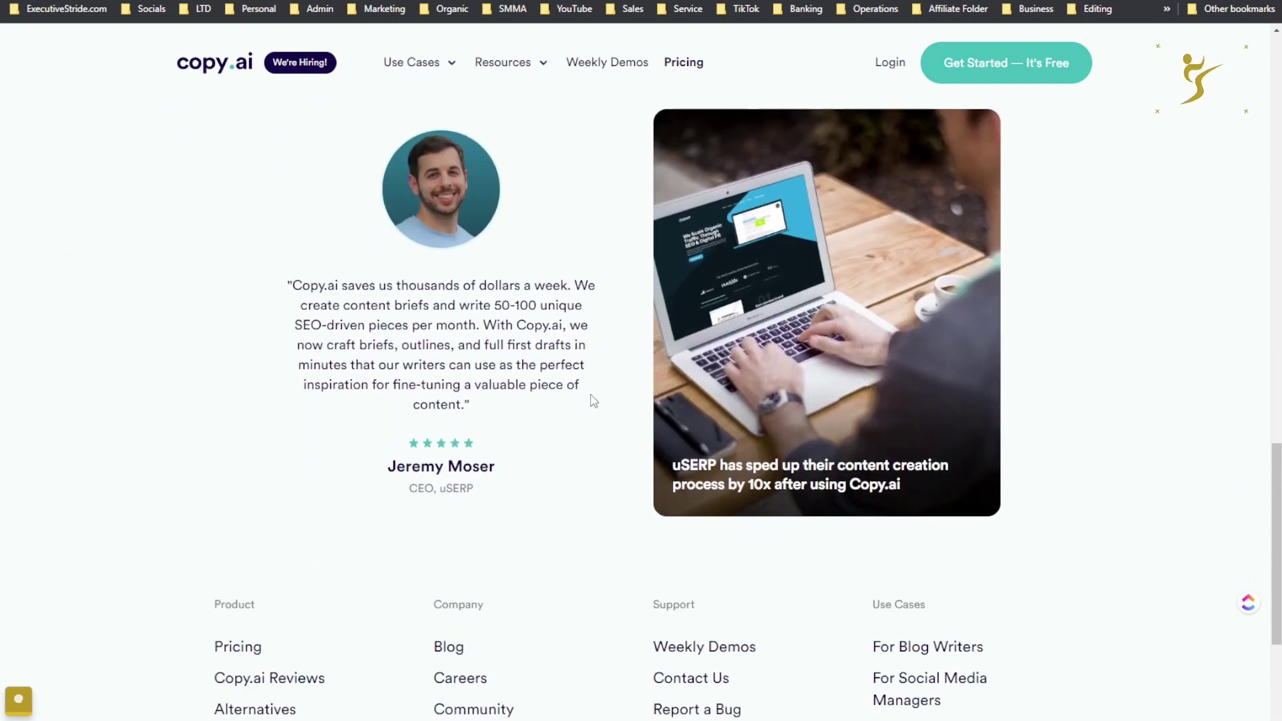
{"action": "scroll", "coordinate": [600, 408], "scroll_direction": "down", "scroll_amount": 1}
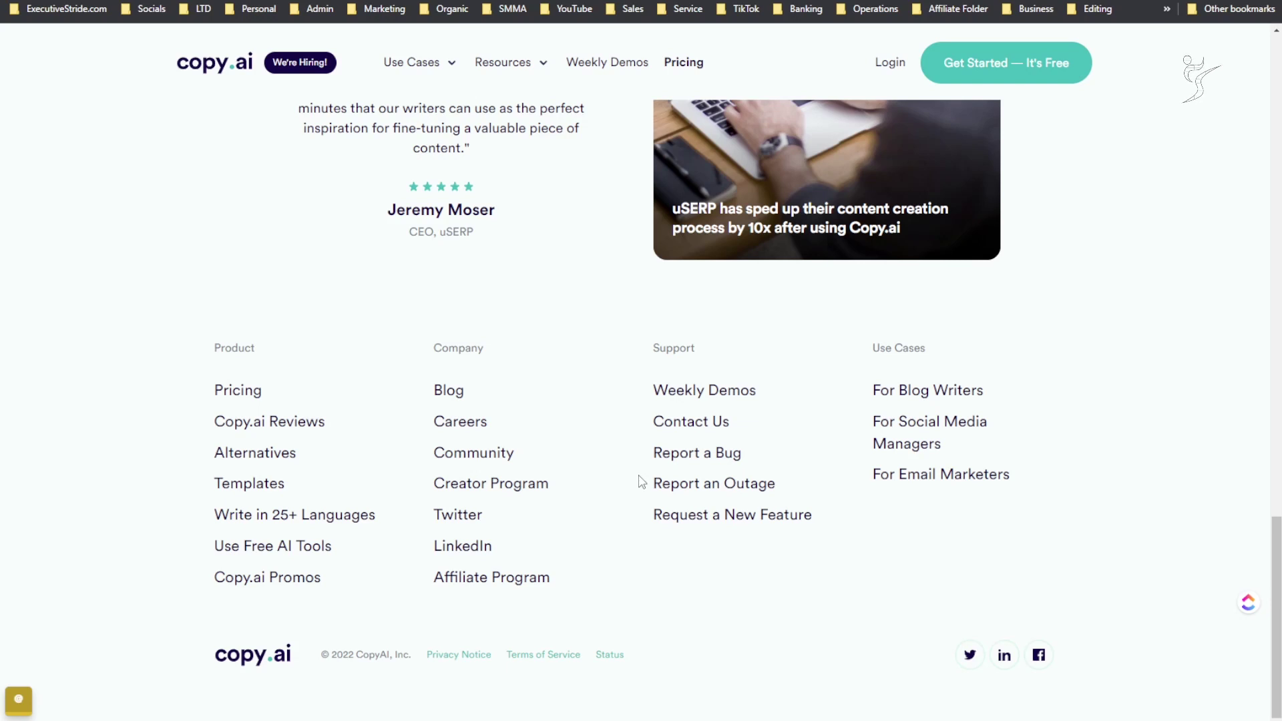
{"action": "scroll", "coordinate": [501, 221], "scroll_direction": "up", "scroll_amount": 15}
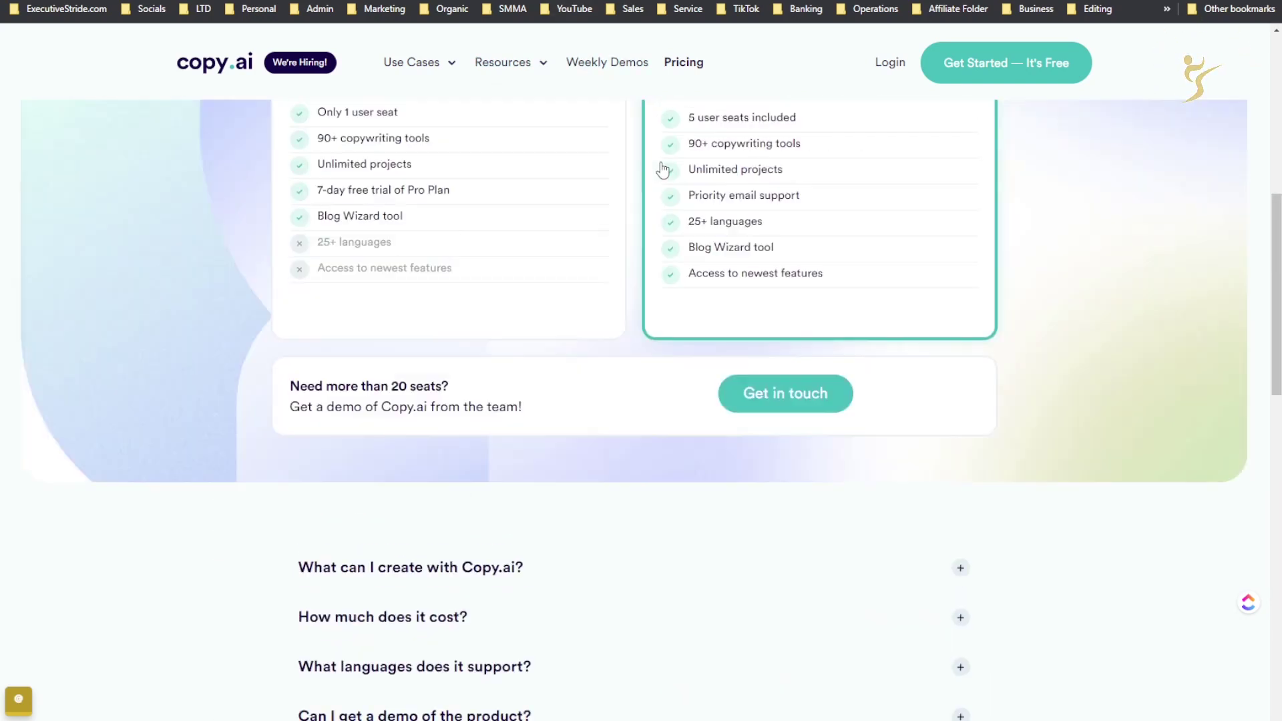
{"action": "scroll", "coordinate": [674, 177], "scroll_direction": "up", "scroll_amount": 3}
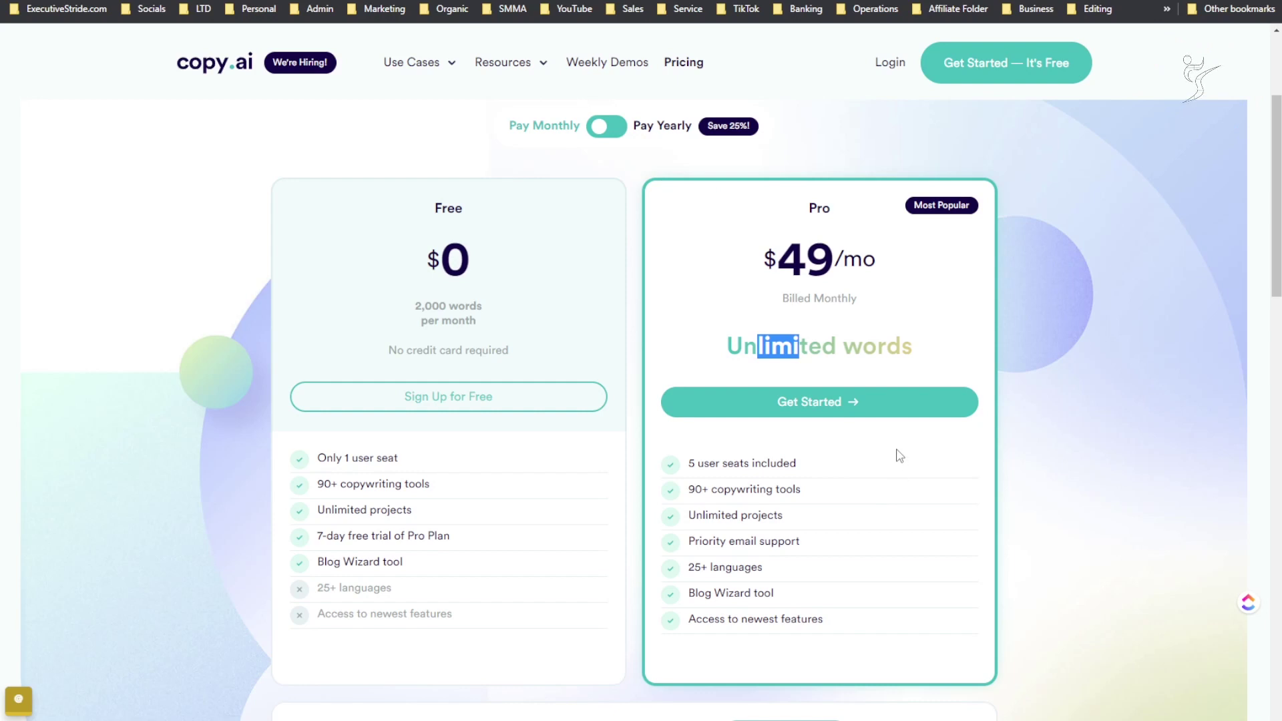
{"action": "scroll", "coordinate": [900, 455], "scroll_direction": "up", "scroll_amount": 2}
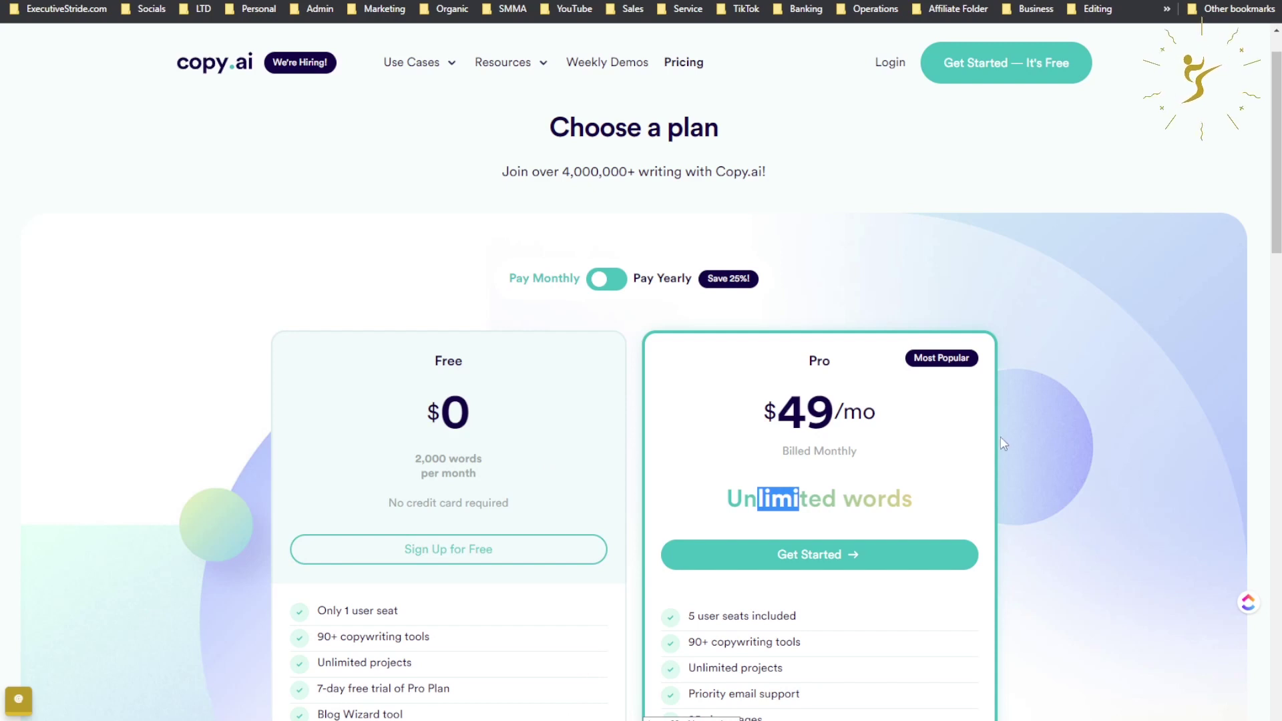
{"action": "left_click", "coordinate": [997, 466]}
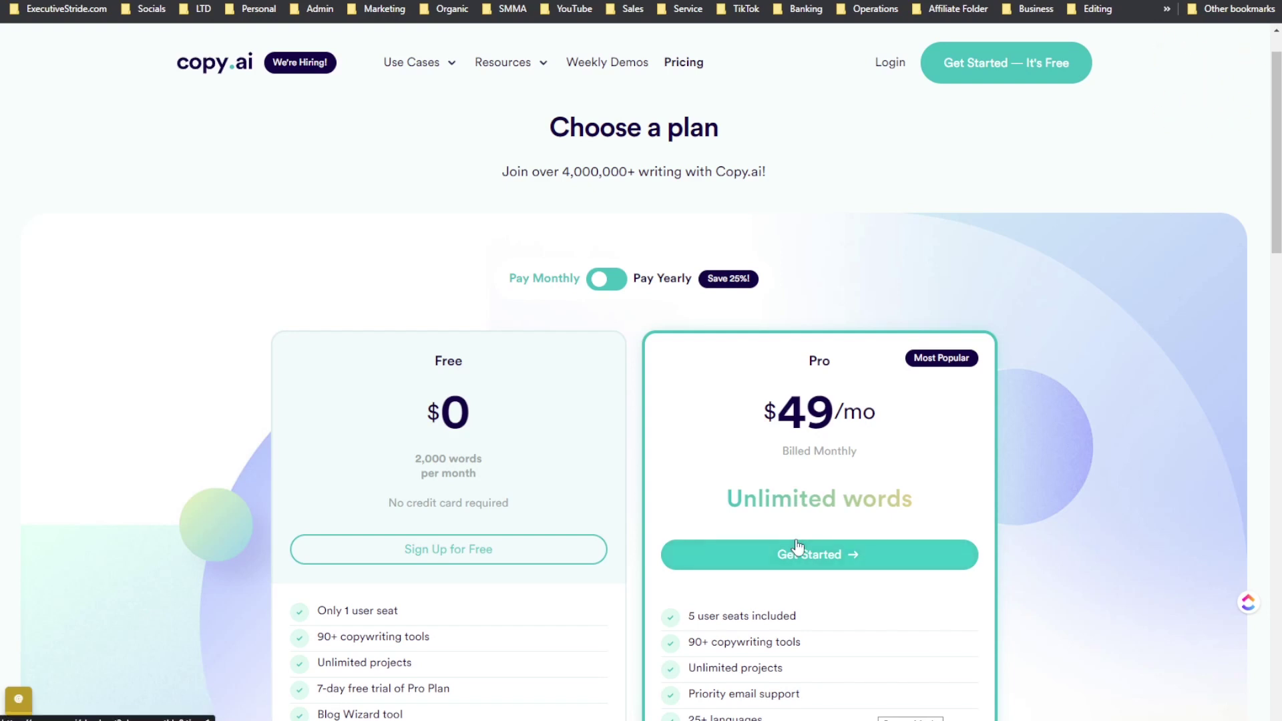
Compare the feature lists of the Free and Pro plans, including support options and the Free plan's price
{"action": "scroll", "coordinate": [803, 438], "scroll_direction": "down", "scroll_amount": 2}
{"action": "scroll", "coordinate": [803, 438], "scroll_direction": "down", "scroll_amount": 2}
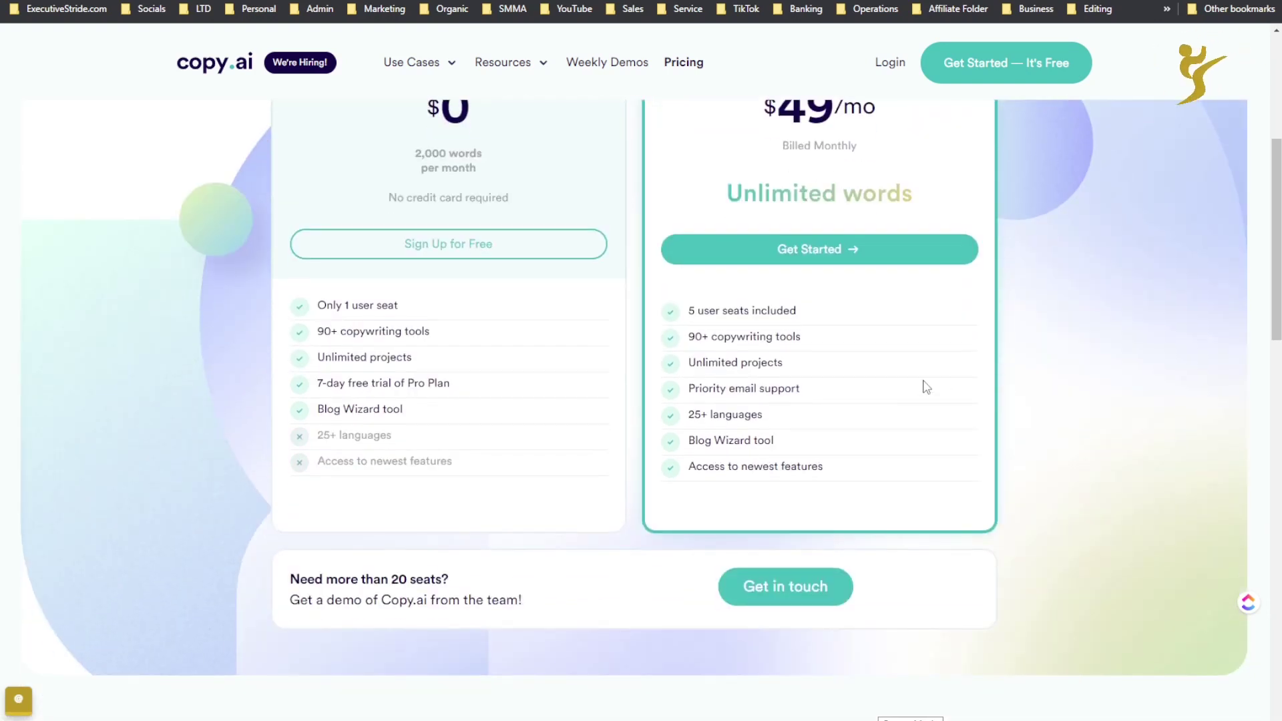
{"action": "scroll", "coordinate": [801, 185], "scroll_direction": "down", "scroll_amount": 1}
{"action": "scroll", "coordinate": [802, 184], "scroll_direction": "up", "scroll_amount": 1}
{"action": "left_click_drag", "start_coordinate": [720, 389], "coordinate": [855, 401]}
{"action": "left_click", "coordinate": [846, 402]}
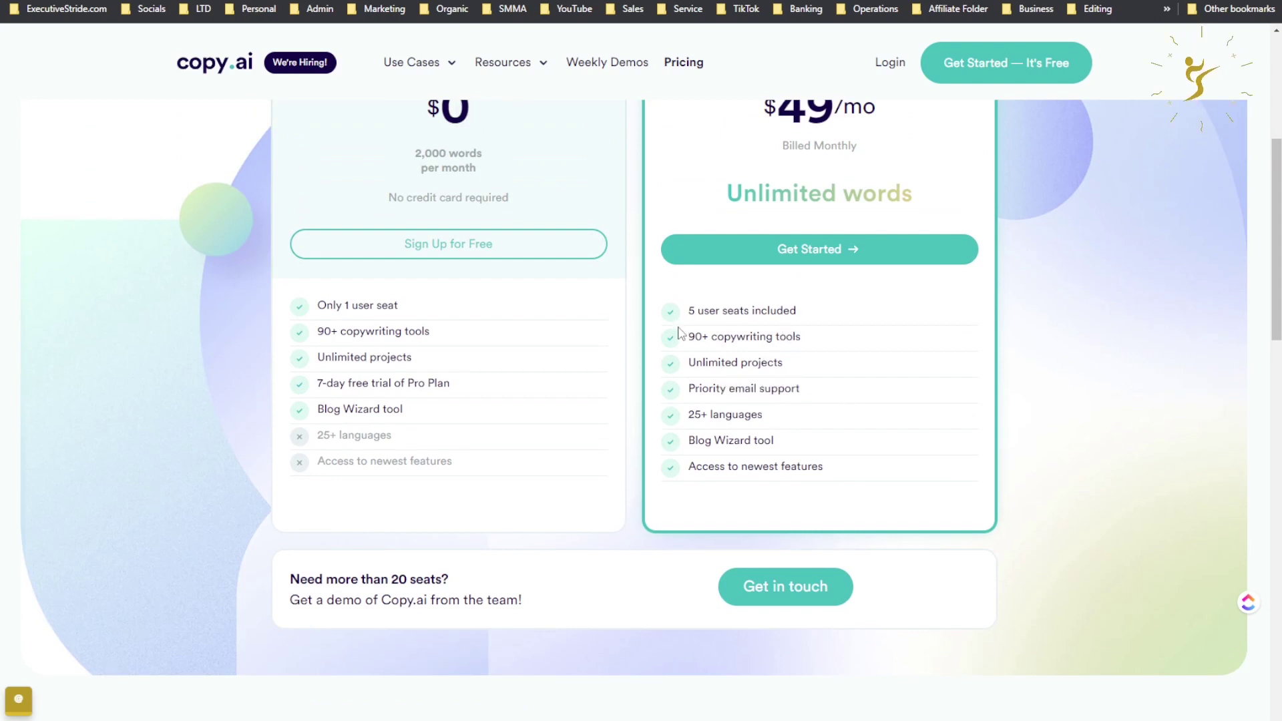
{"action": "scroll", "coordinate": [681, 327], "scroll_direction": "down", "scroll_amount": 4}
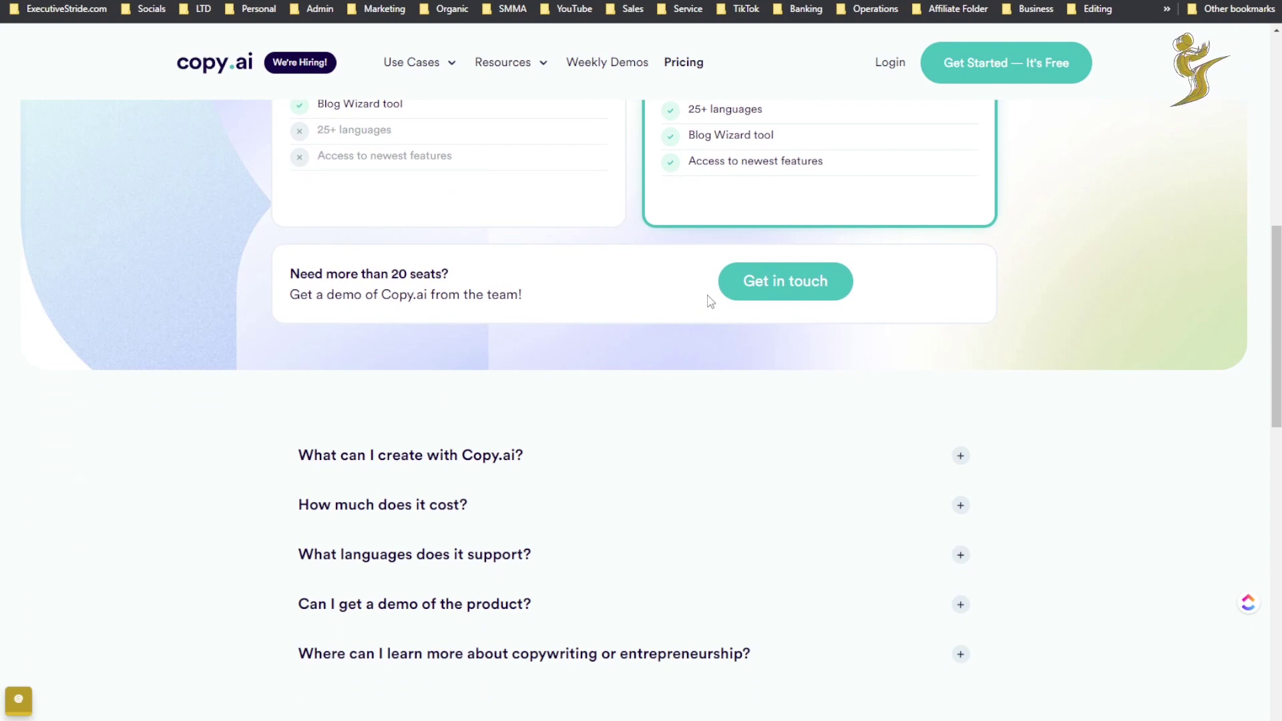
{"action": "scroll", "coordinate": [713, 267], "scroll_direction": "down", "scroll_amount": 2}
{"action": "scroll", "coordinate": [713, 220], "scroll_direction": "up", "scroll_amount": 4}
{"action": "scroll", "coordinate": [718, 388], "scroll_direction": "up", "scroll_amount": 7}
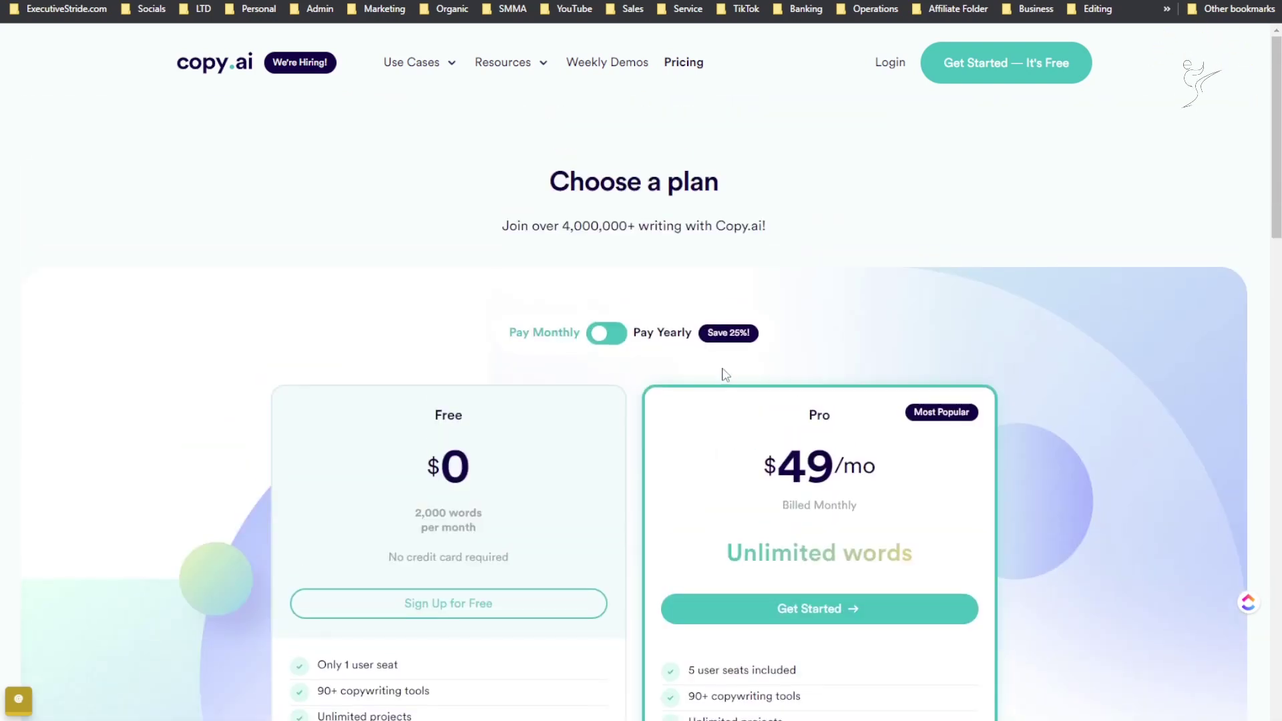
{"action": "scroll", "coordinate": [668, 354], "scroll_direction": "down", "scroll_amount": 1}
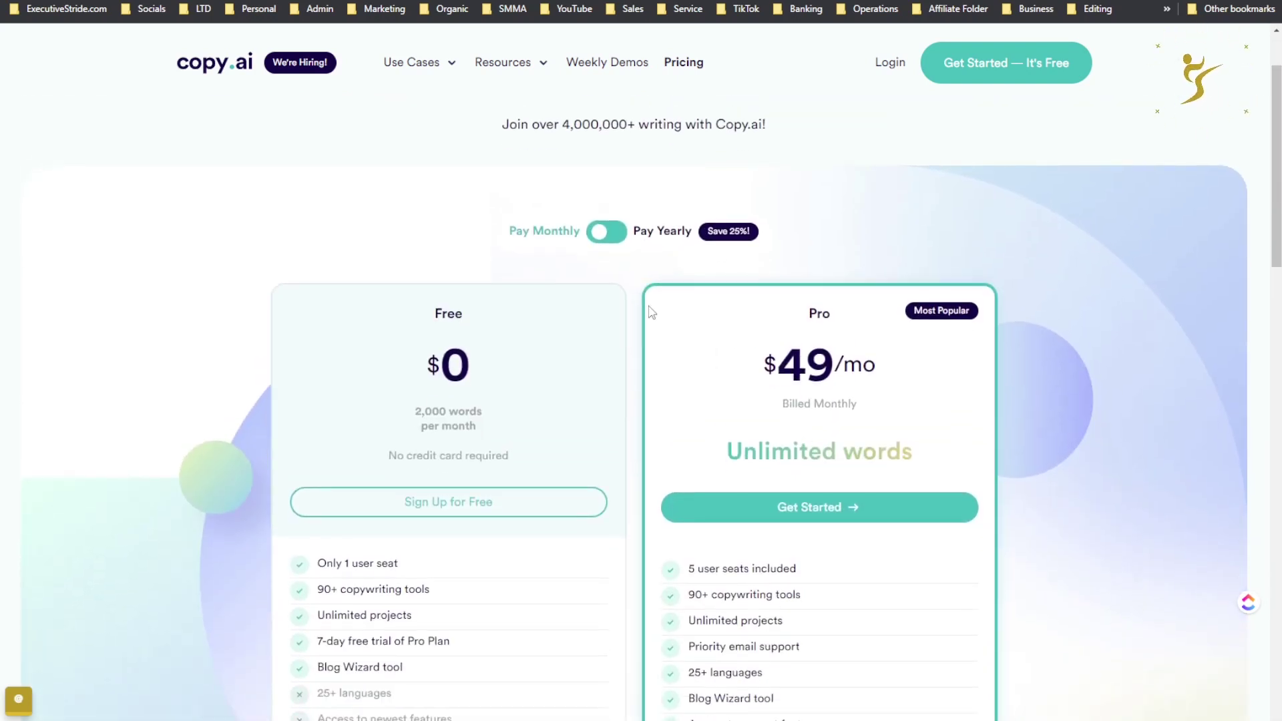
{"action": "left_click_drag", "start_coordinate": [415, 382], "coordinate": [516, 342]}
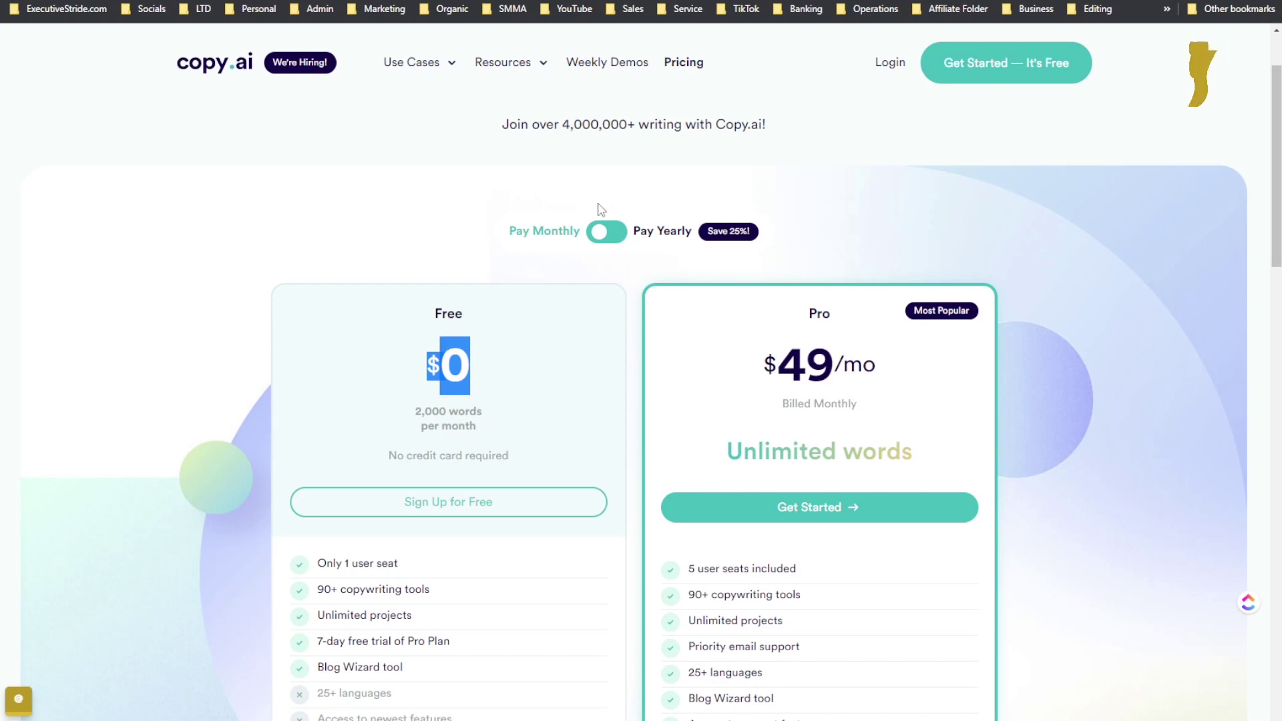
Switch the plan pricing to Pay Yearly and check the Pro plan's monthly and annual cost
{"action": "left_click", "coordinate": [608, 232]}
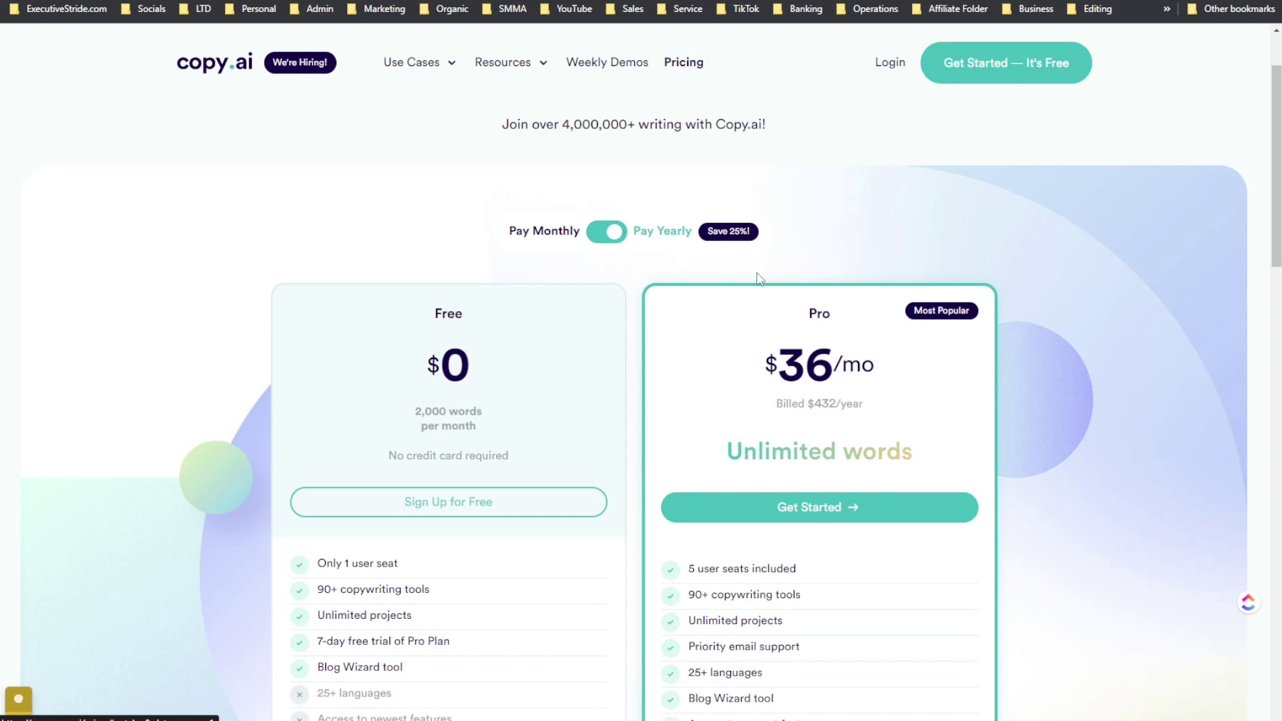
{"action": "left_click_drag", "start_coordinate": [727, 230], "coordinate": [801, 401]}
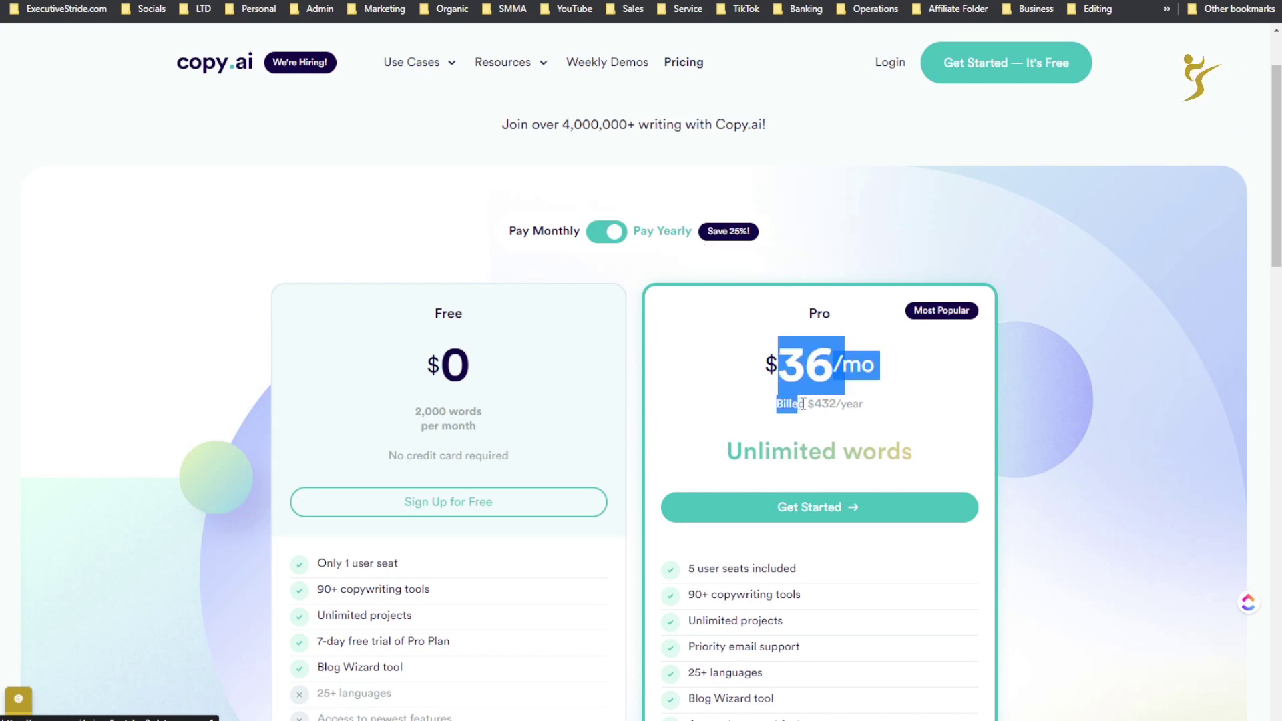
{"action": "left_click", "coordinate": [819, 403]}
{"action": "double_click", "coordinate": [819, 403]}
{"action": "left_click", "coordinate": [841, 401]}
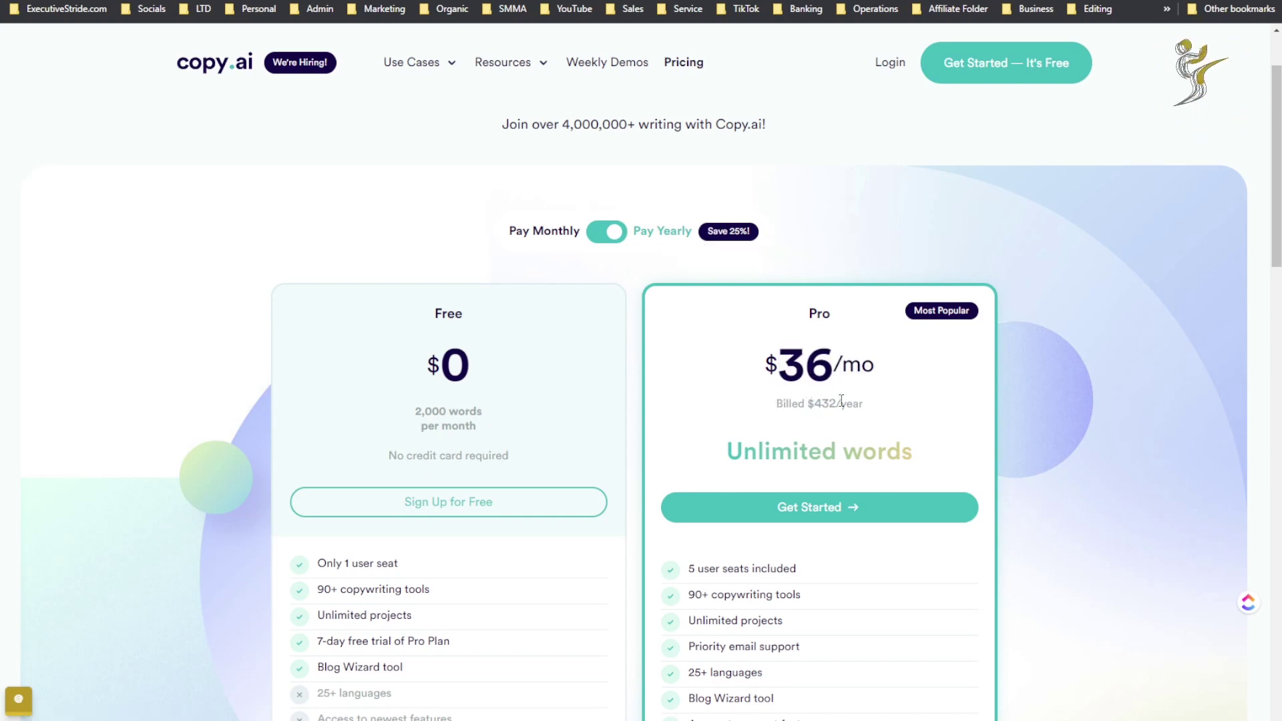
Review the Pro plan's yearly billing amount and included features alongside the Free plan
{"action": "scroll", "coordinate": [847, 412], "scroll_direction": "down", "scroll_amount": 8}
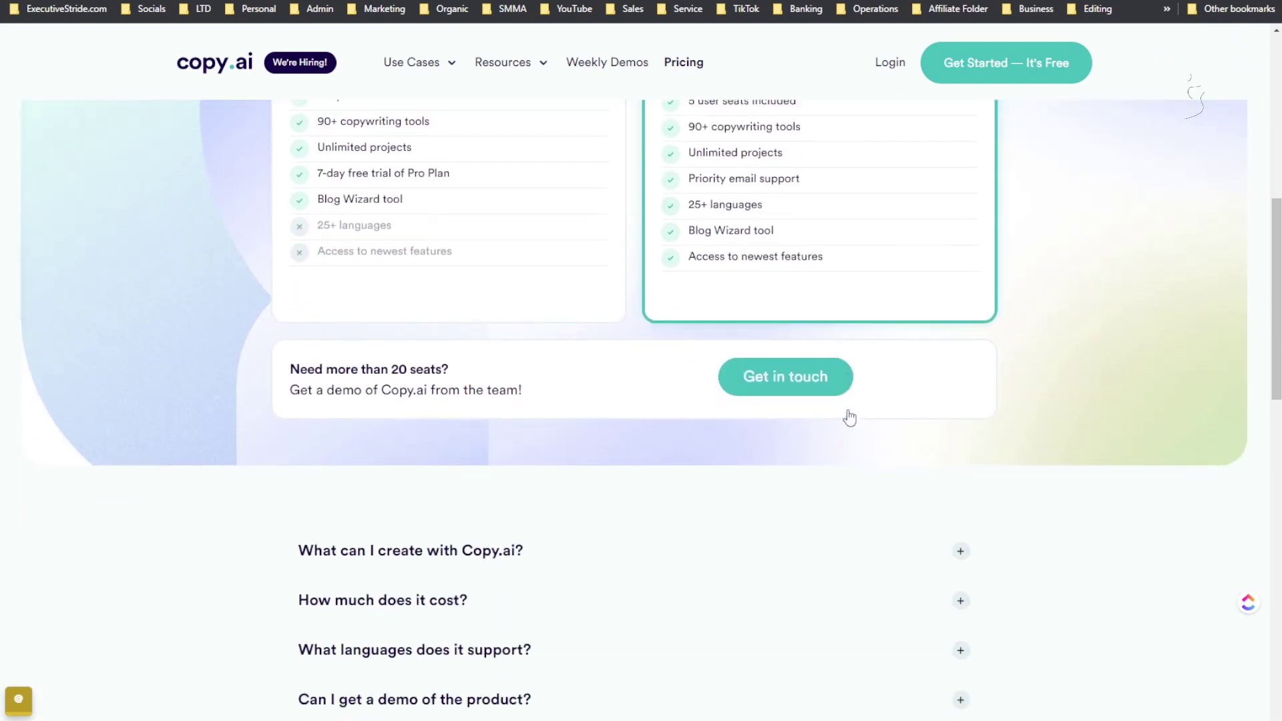
{"action": "scroll", "coordinate": [854, 401], "scroll_direction": "up", "scroll_amount": 10}
{"action": "scroll", "coordinate": [858, 394], "scroll_direction": "down", "scroll_amount": 4}
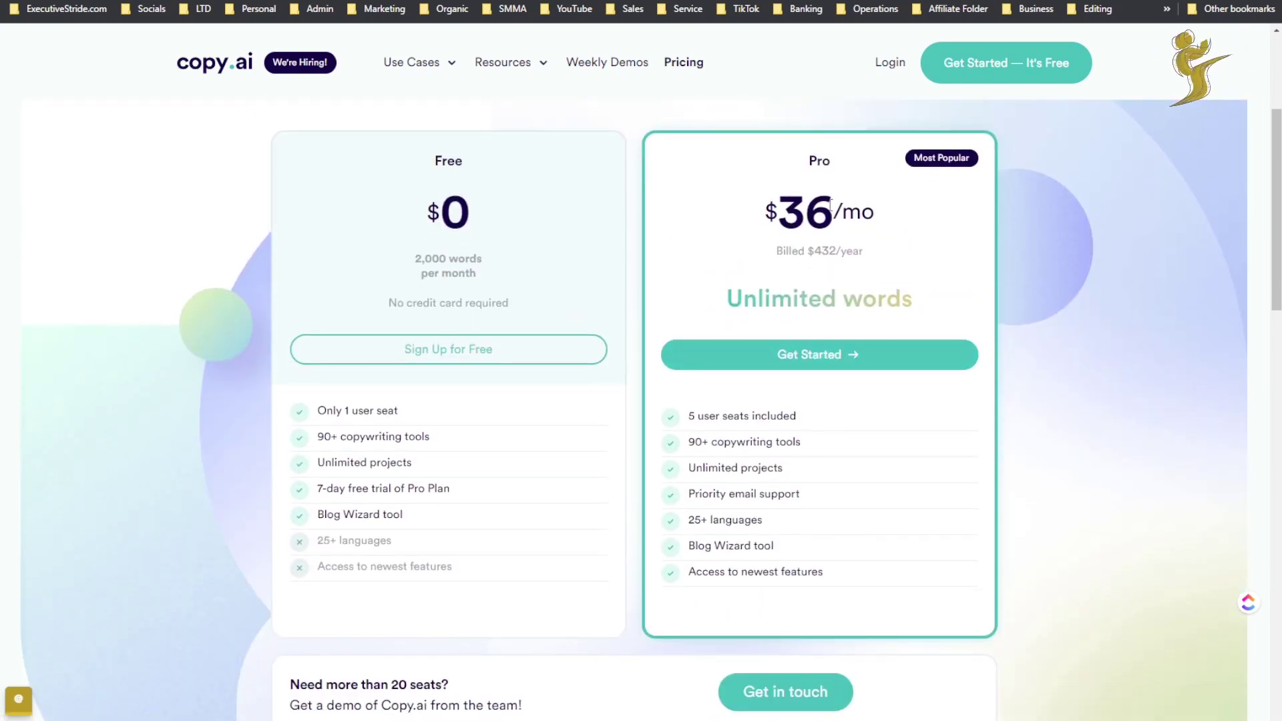
{"action": "double_click", "coordinate": [823, 251]}
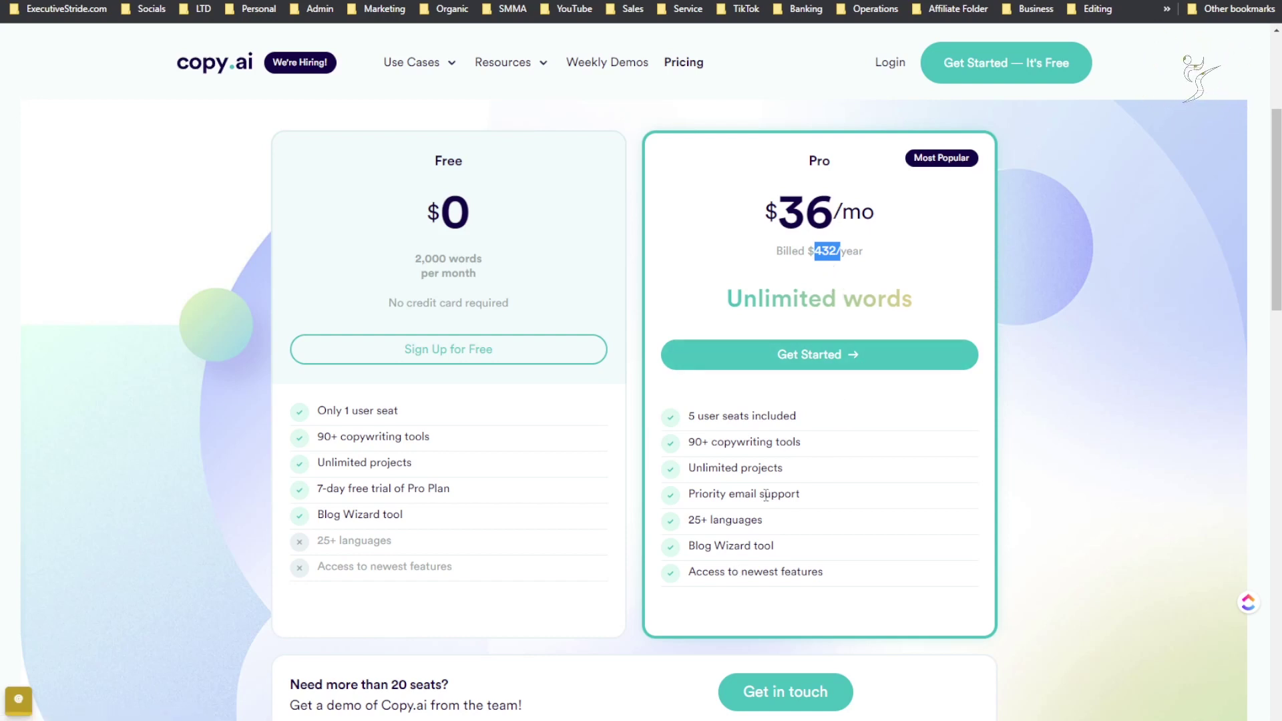
{"action": "triple_click", "coordinate": [864, 280]}
{"action": "left_click", "coordinate": [840, 269]}
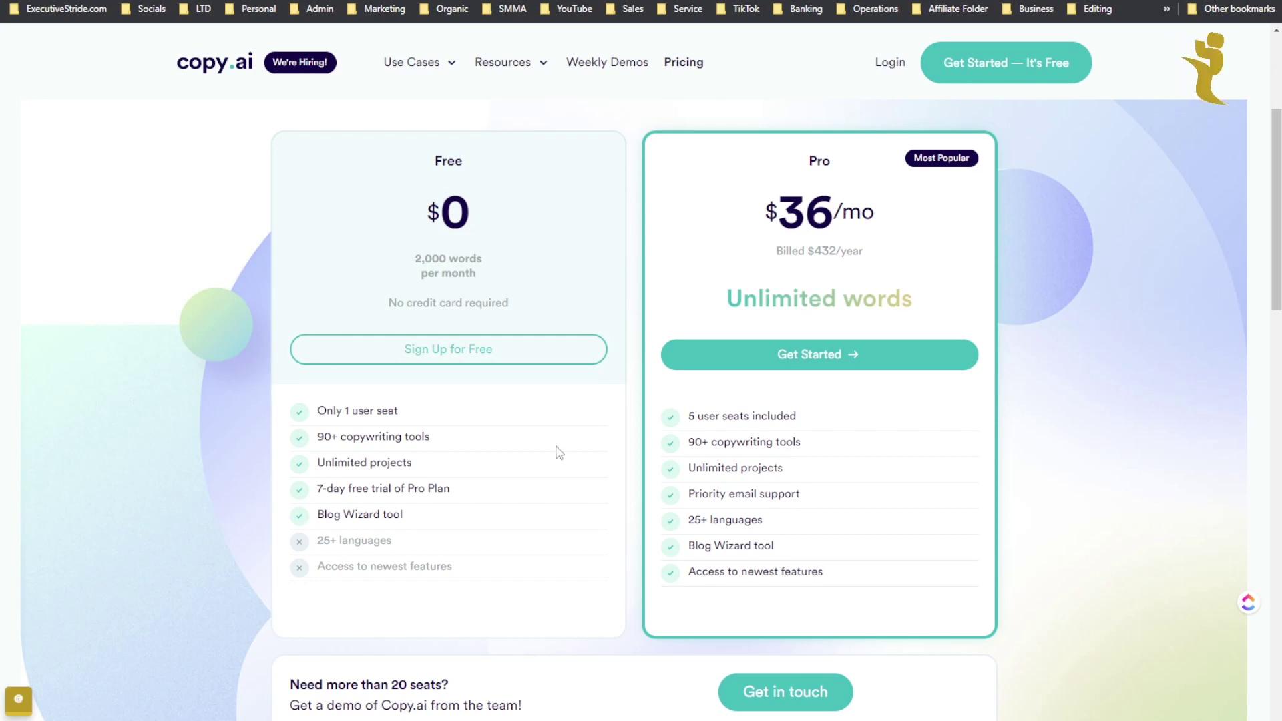
Compare the Pro plan's Pay Monthly and Pay Yearly pricing, ending on Pay Yearly, and skim the rest of the pricing page
{"action": "scroll", "coordinate": [682, 478], "scroll_direction": "up", "scroll_amount": 3}
{"action": "scroll", "coordinate": [677, 489], "scroll_direction": "down", "scroll_amount": 2}
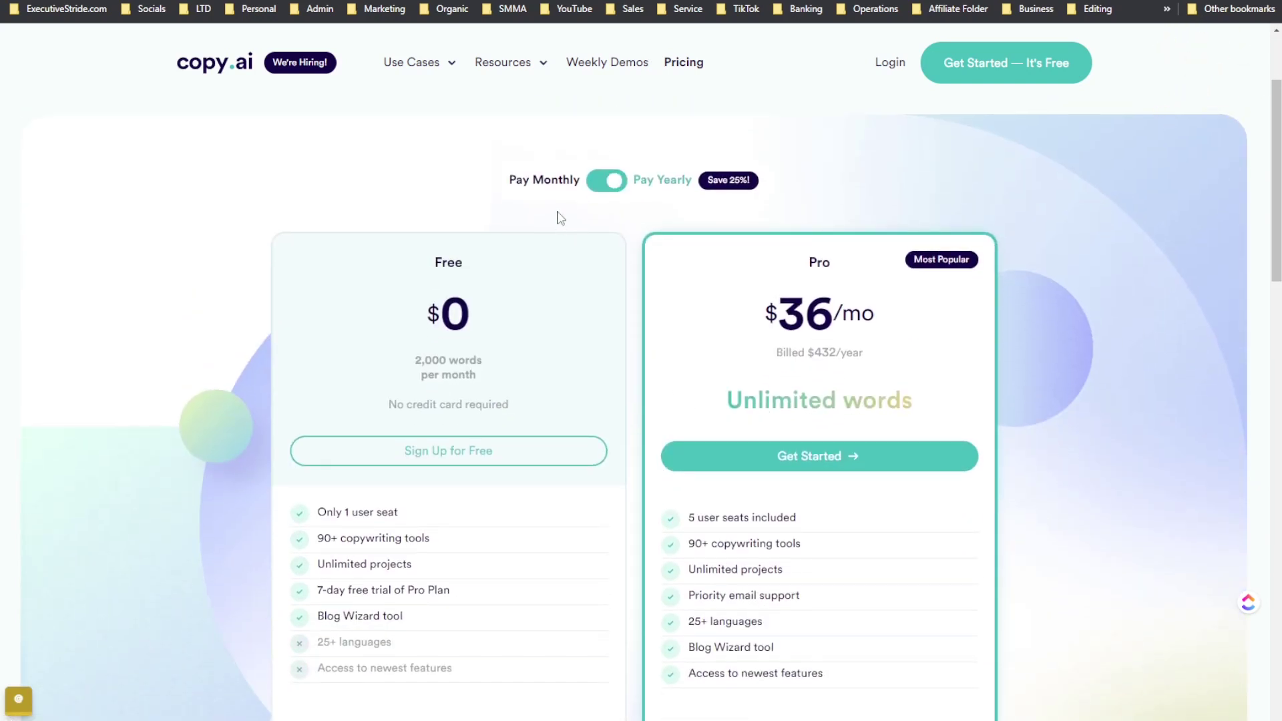
{"action": "left_click", "coordinate": [593, 182]}
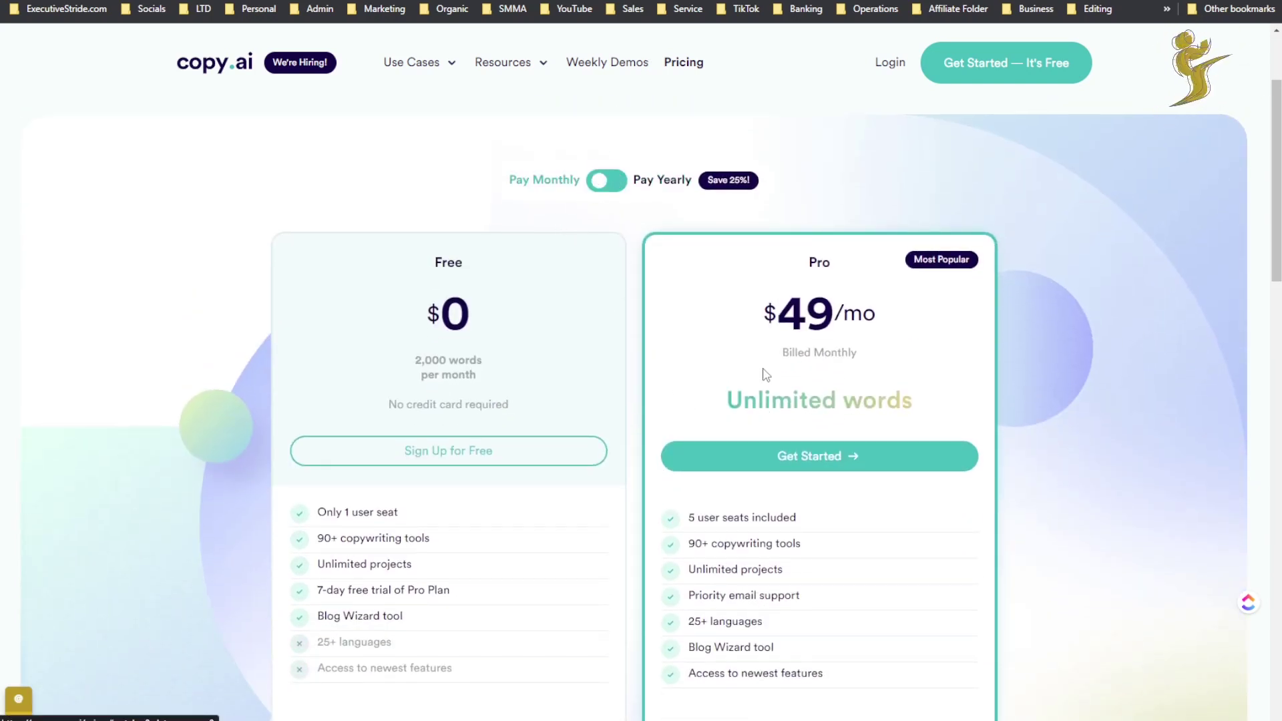
{"action": "left_click", "coordinate": [609, 182]}
{"action": "left_click_drag", "start_coordinate": [868, 424], "coordinate": [849, 376]}
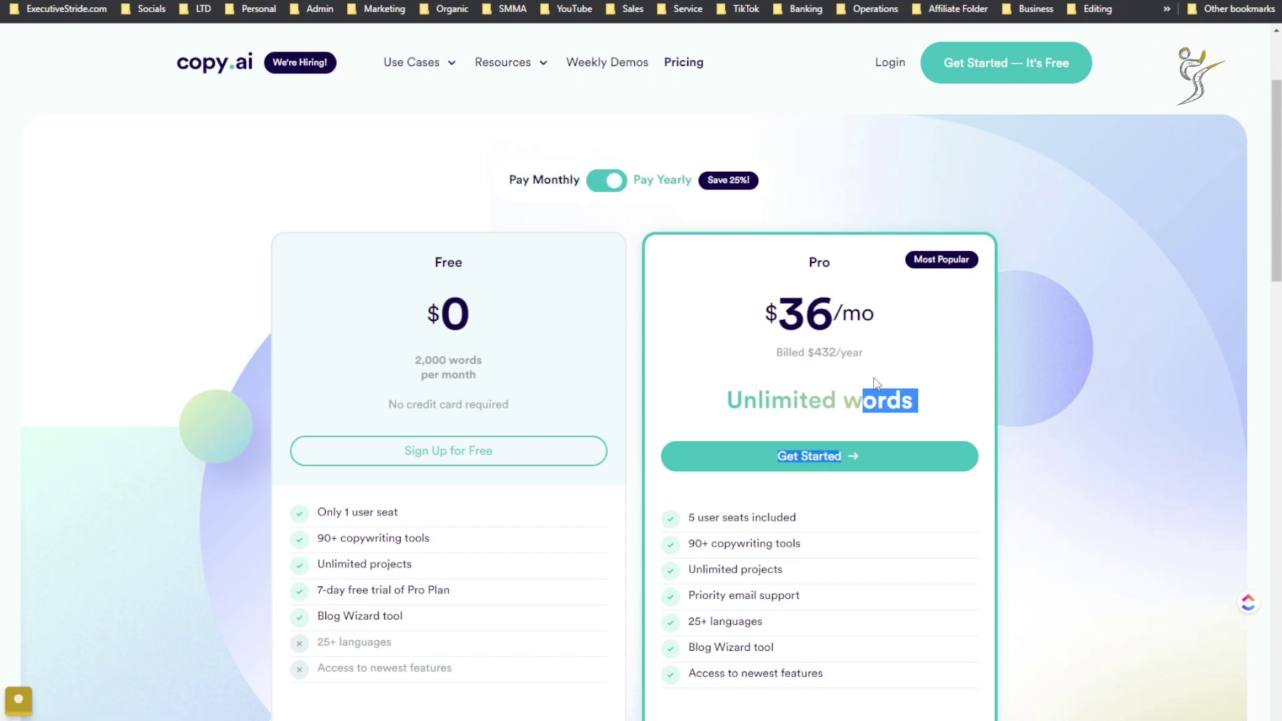
{"action": "scroll", "coordinate": [888, 399], "scroll_direction": "down", "scroll_amount": 8}
{"action": "scroll", "coordinate": [895, 404], "scroll_direction": "up", "scroll_amount": 8}
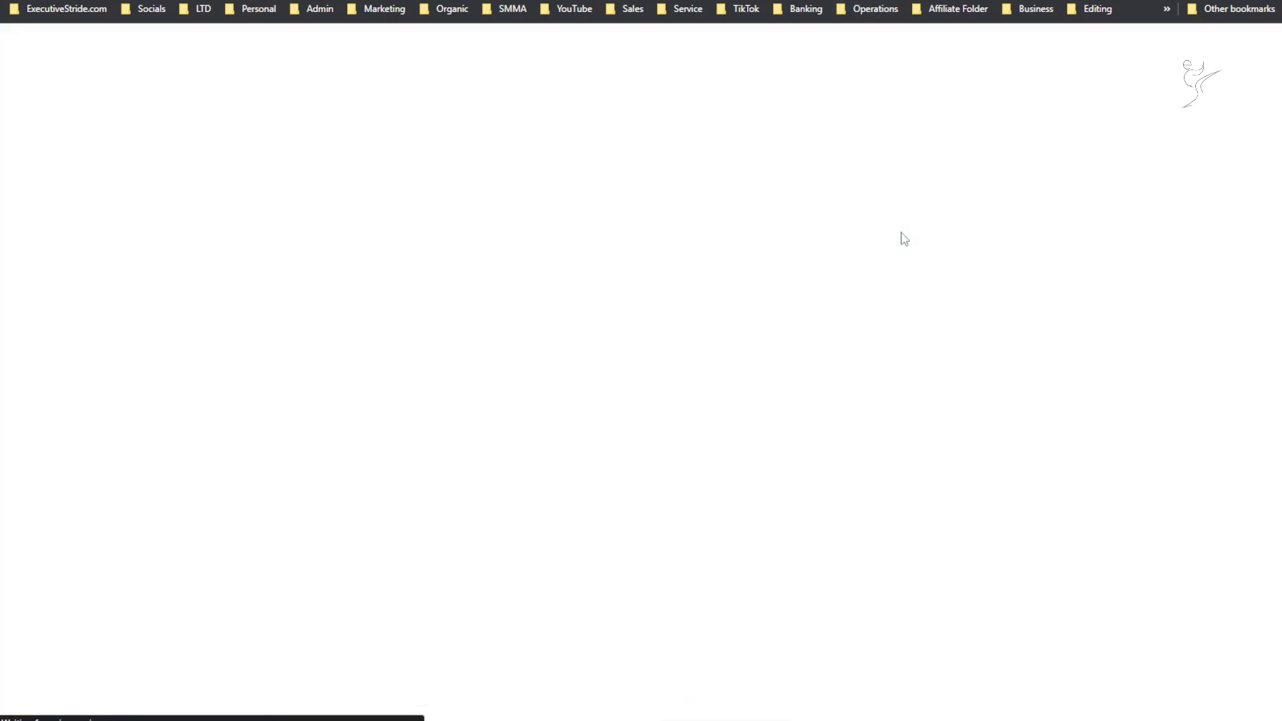
Look over the Copy.ai dashboard, including the Get Started cards, folders, recent projects and footer links
{"action": "scroll", "coordinate": [798, 291], "scroll_direction": "down", "scroll_amount": 5}
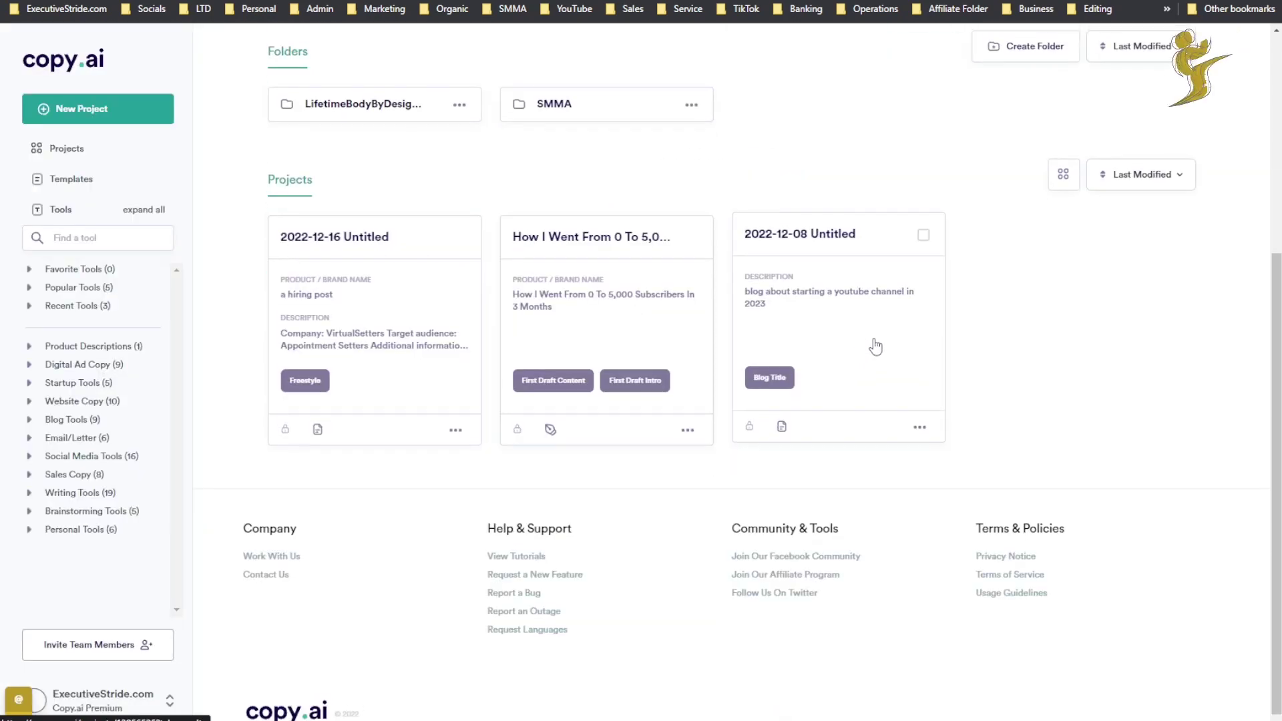
{"action": "scroll", "coordinate": [868, 345], "scroll_direction": "up", "scroll_amount": 3}
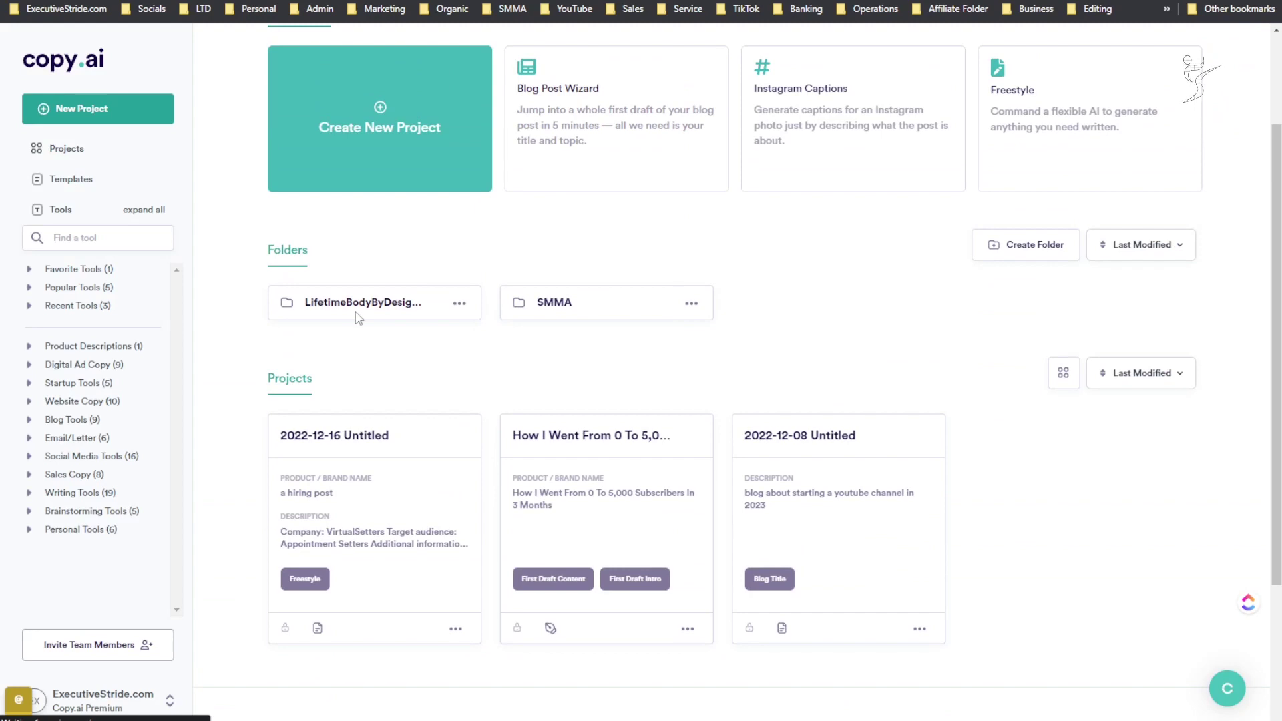
{"action": "scroll", "coordinate": [237, 177], "scroll_direction": "up", "scroll_amount": 2}
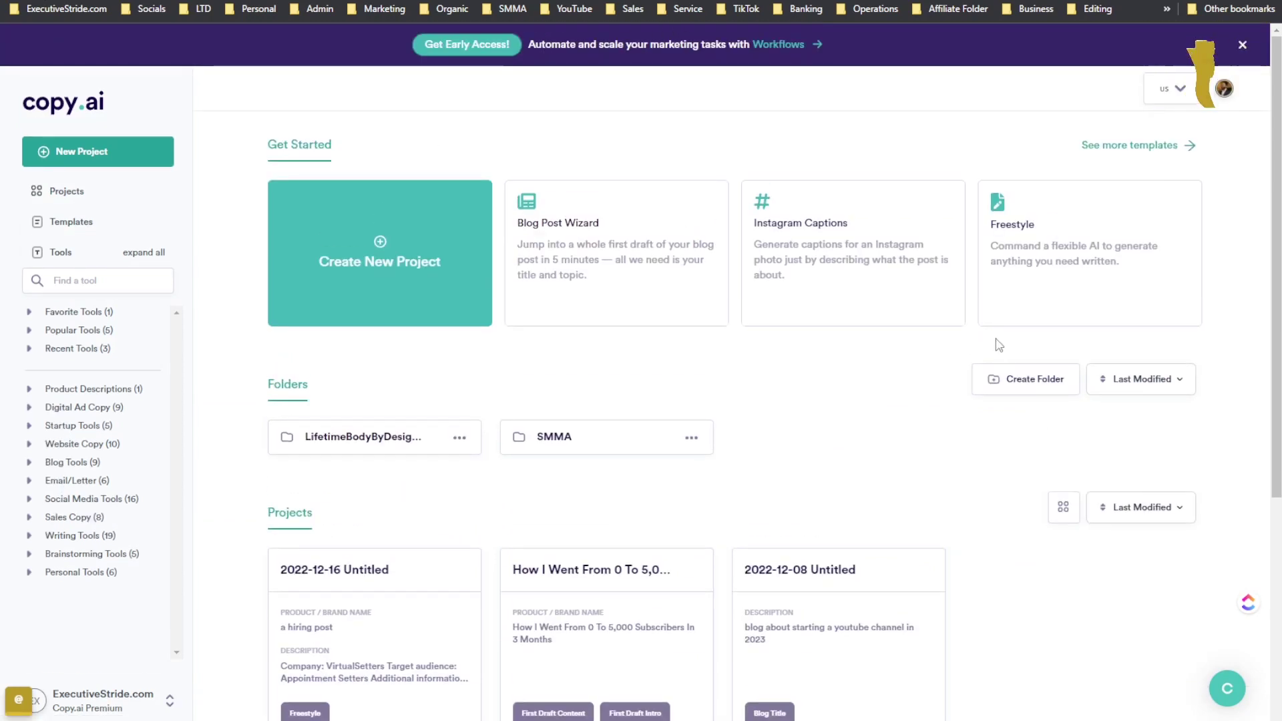
{"action": "scroll", "coordinate": [859, 430], "scroll_direction": "down", "scroll_amount": 4}
{"action": "scroll", "coordinate": [833, 347], "scroll_direction": "up", "scroll_amount": 3}
{"action": "scroll", "coordinate": [833, 348], "scroll_direction": "up", "scroll_amount": 1}
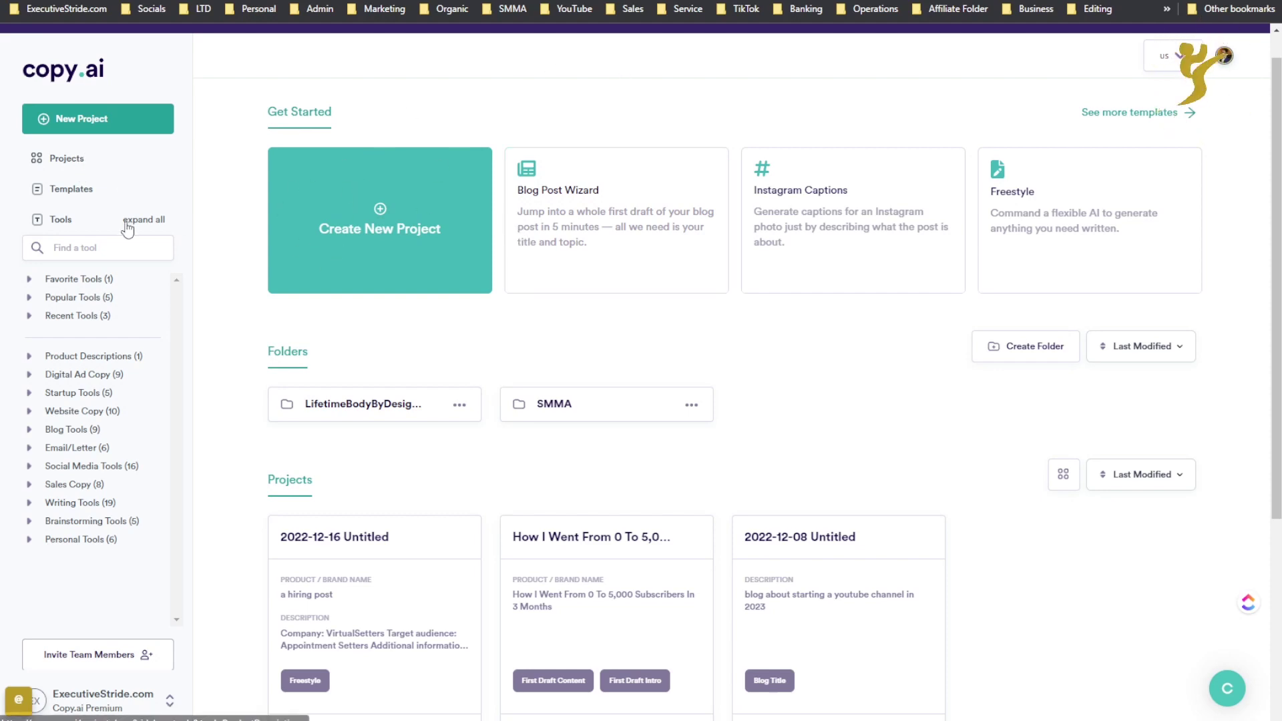
Open the Projects overview and review its folders and existing project cards
{"action": "left_click", "coordinate": [82, 173]}
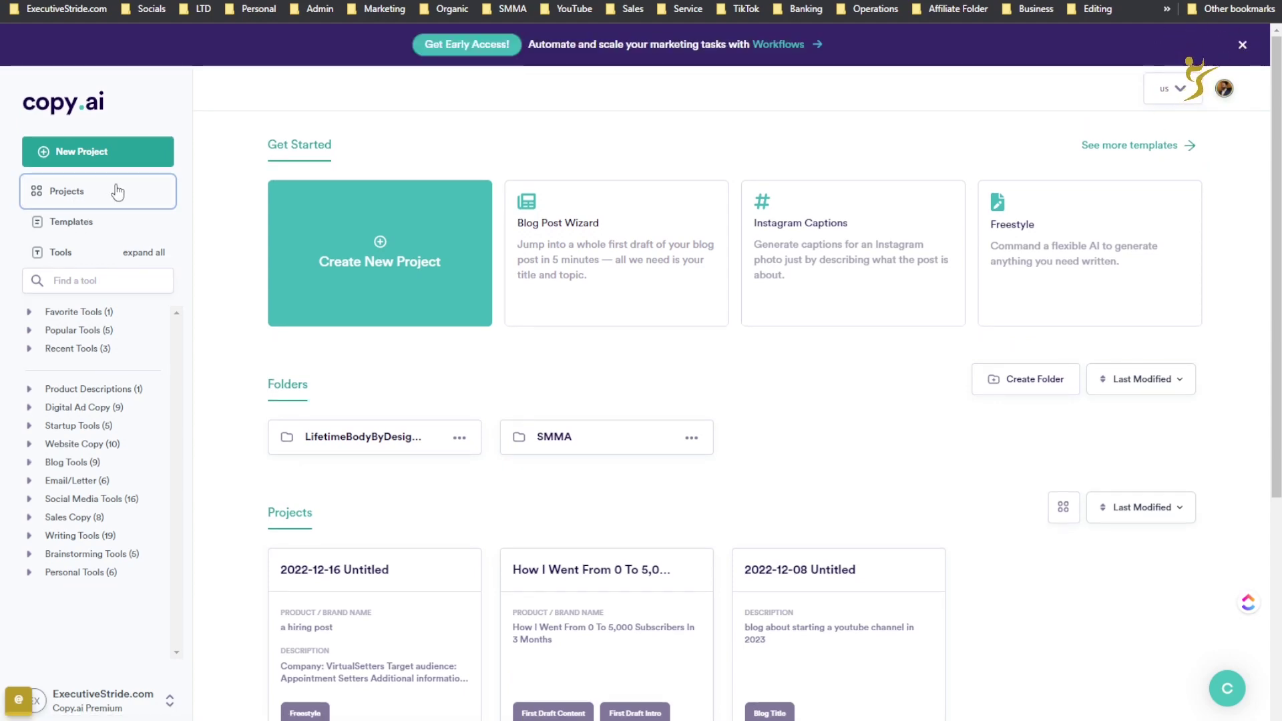
{"action": "scroll", "coordinate": [406, 272], "scroll_direction": "down", "scroll_amount": 5}
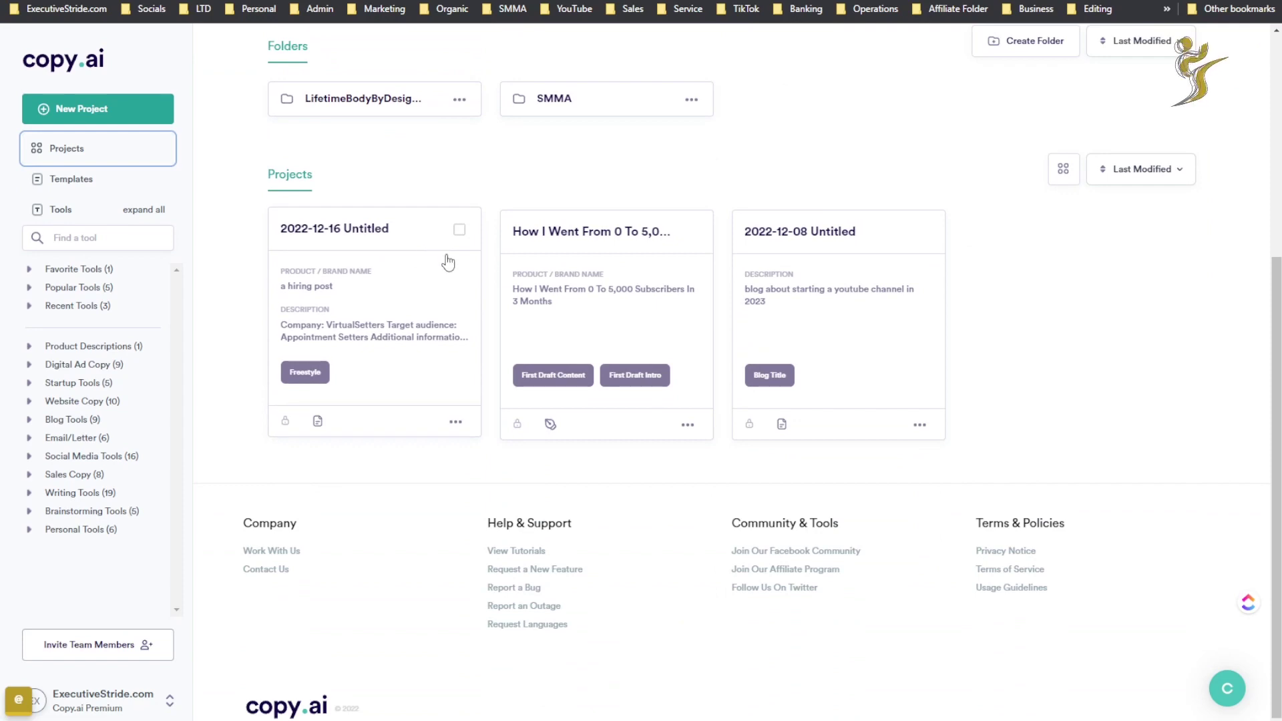
{"action": "scroll", "coordinate": [448, 262], "scroll_direction": "up", "scroll_amount": 5}
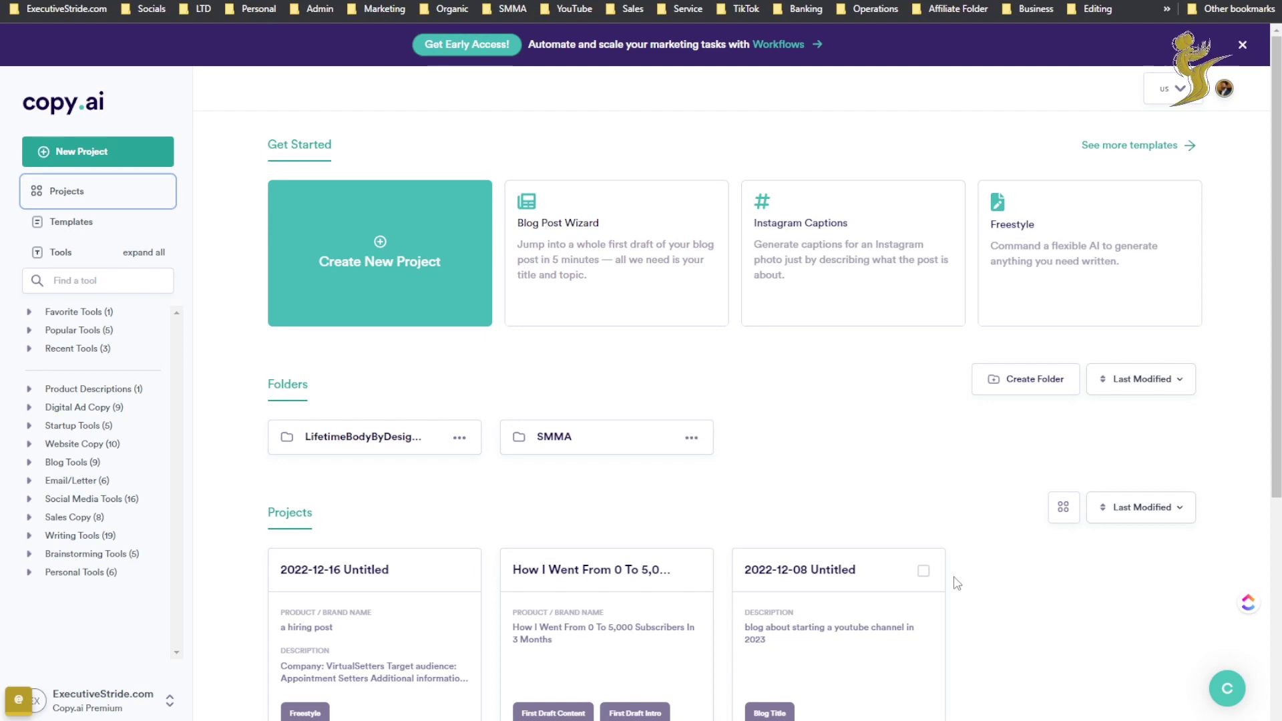
{"action": "scroll", "coordinate": [955, 581], "scroll_direction": "down", "scroll_amount": 5}
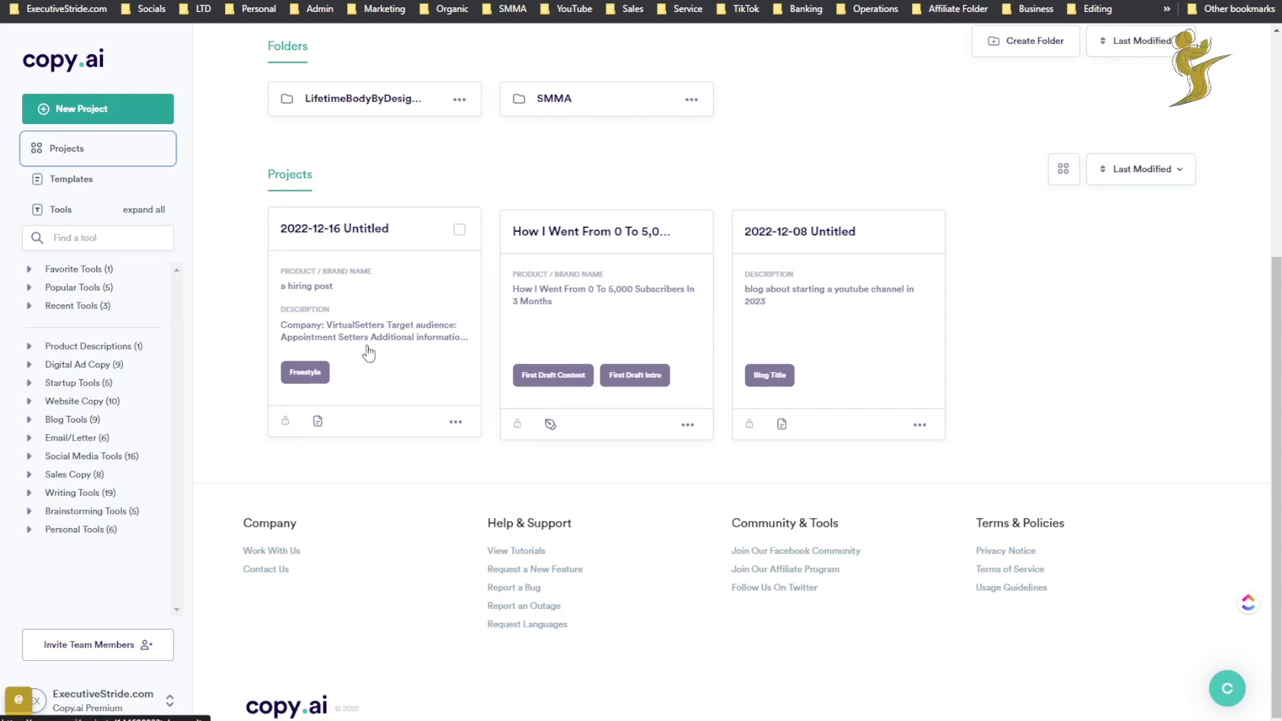
{"action": "scroll", "coordinate": [374, 356], "scroll_direction": "up", "scroll_amount": 5}
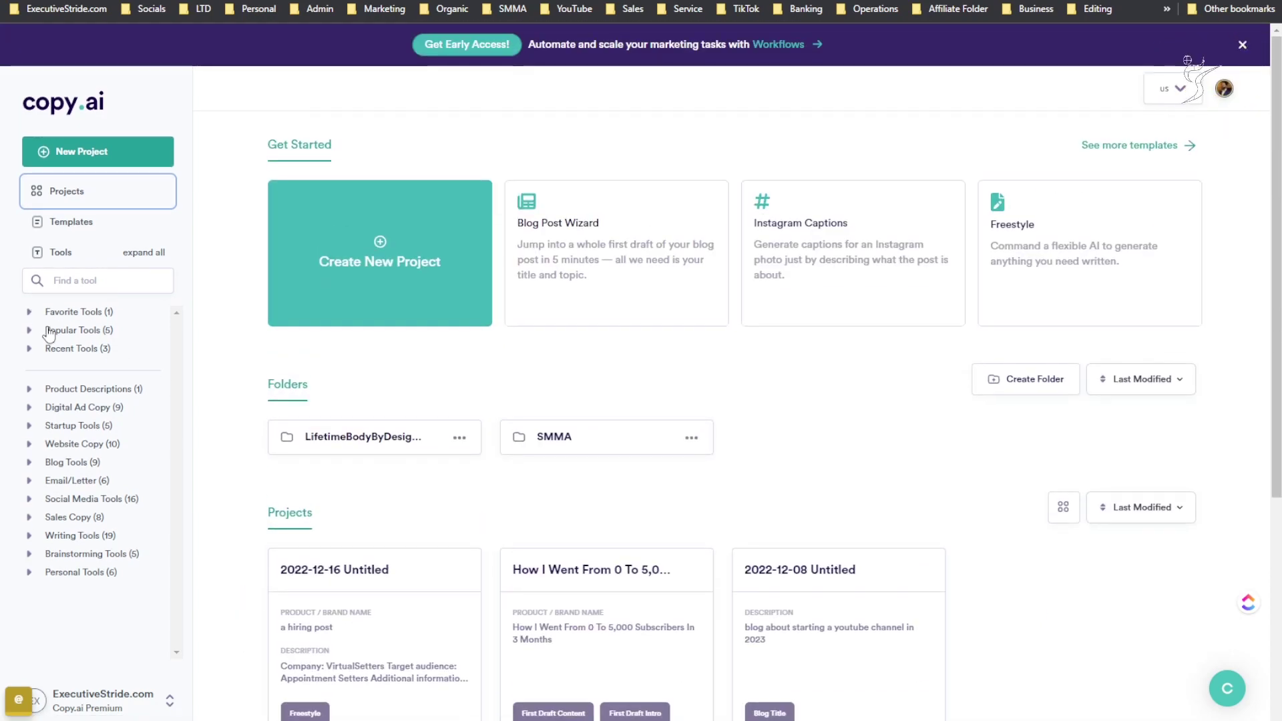
Open the template library and browse the full list of templates
{"action": "left_click", "coordinate": [63, 230]}
{"action": "left_click", "coordinate": [438, 295]}
{"action": "scroll", "coordinate": [494, 294], "scroll_direction": "down", "scroll_amount": 3}
{"action": "scroll", "coordinate": [496, 296], "scroll_direction": "up", "scroll_amount": 1}
{"action": "scroll", "coordinate": [554, 307], "scroll_direction": "down", "scroll_amount": 7}
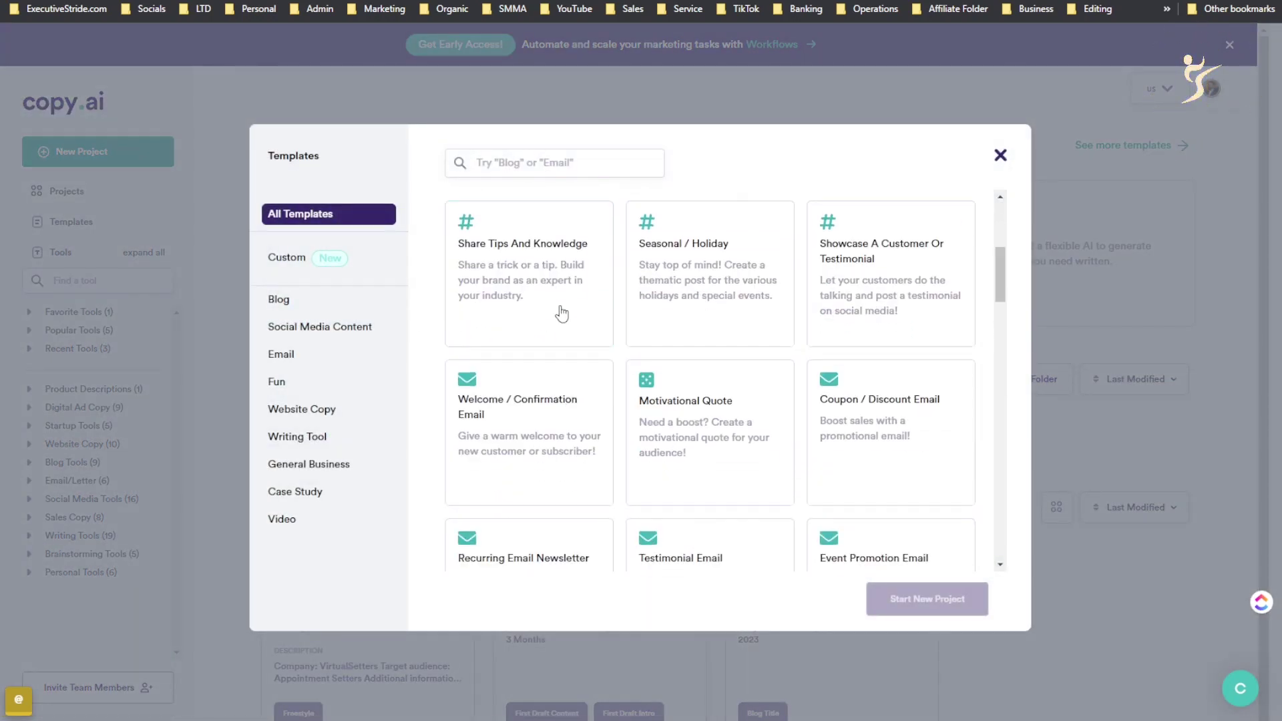
Browse the Social Media Content, Blog, Email and Fun template categories
{"action": "left_click", "coordinate": [339, 327]}
{"action": "left_click", "coordinate": [361, 301]}
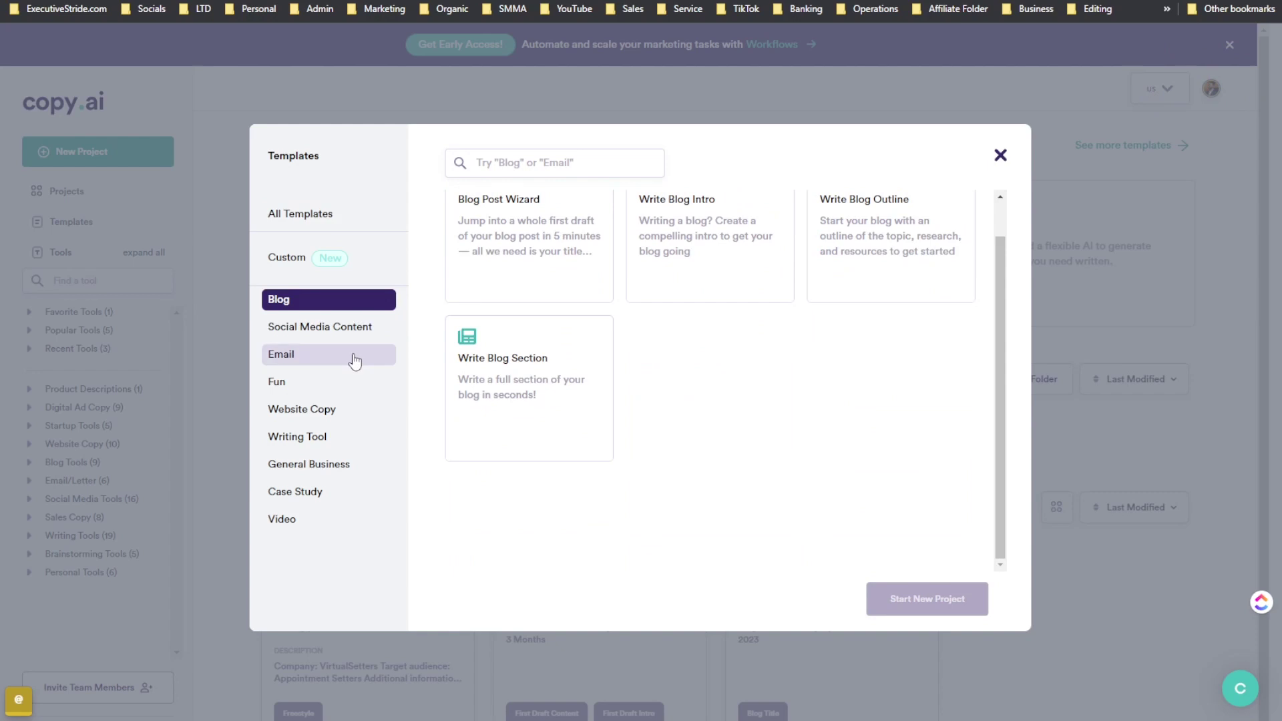
{"action": "left_click", "coordinate": [386, 360]}
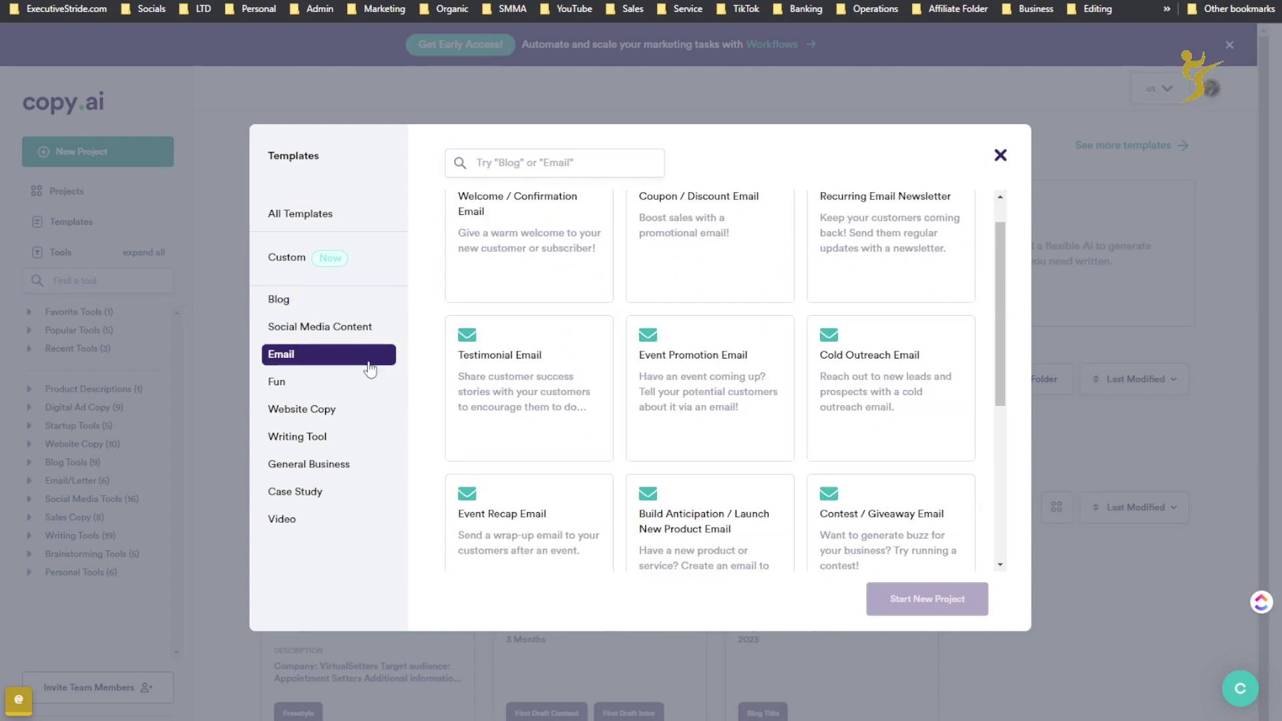
{"action": "left_click", "coordinate": [364, 384]}
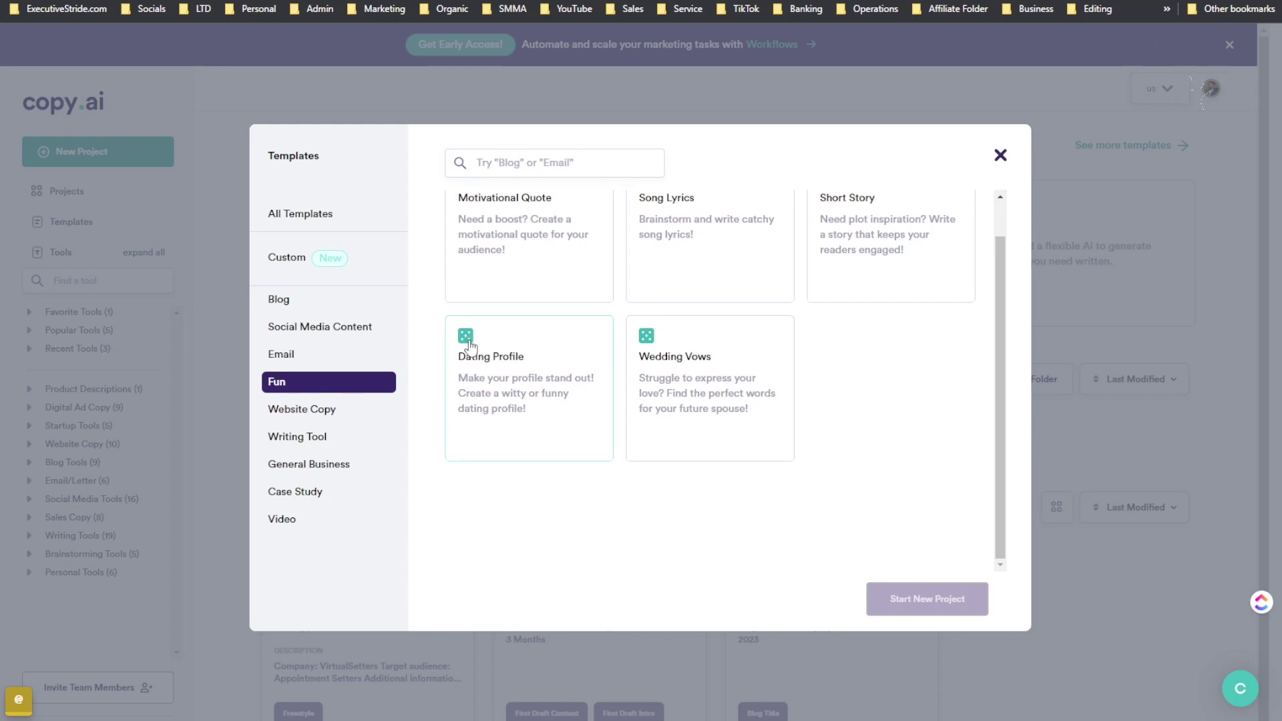
{"action": "scroll", "coordinate": [671, 439], "scroll_direction": "up", "scroll_amount": 1}
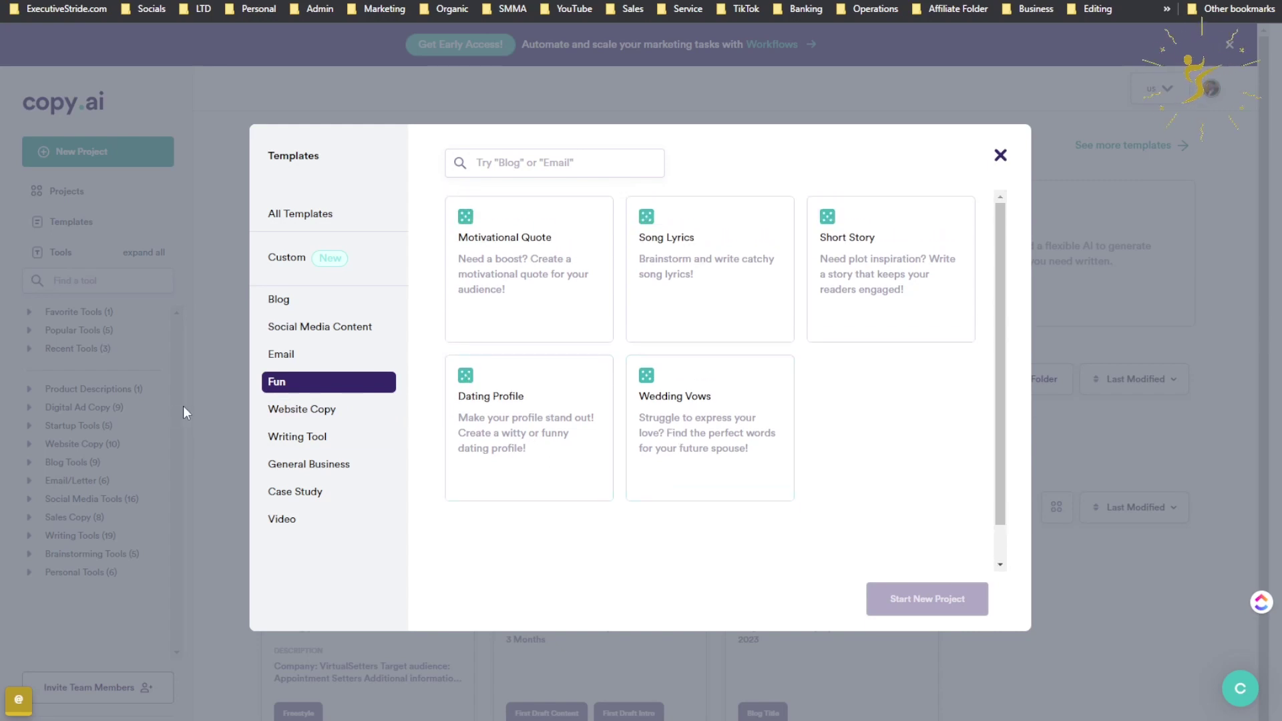
Check the Custom template category, then close the template library and return to the Projects overview
{"action": "left_click", "coordinate": [291, 258]}
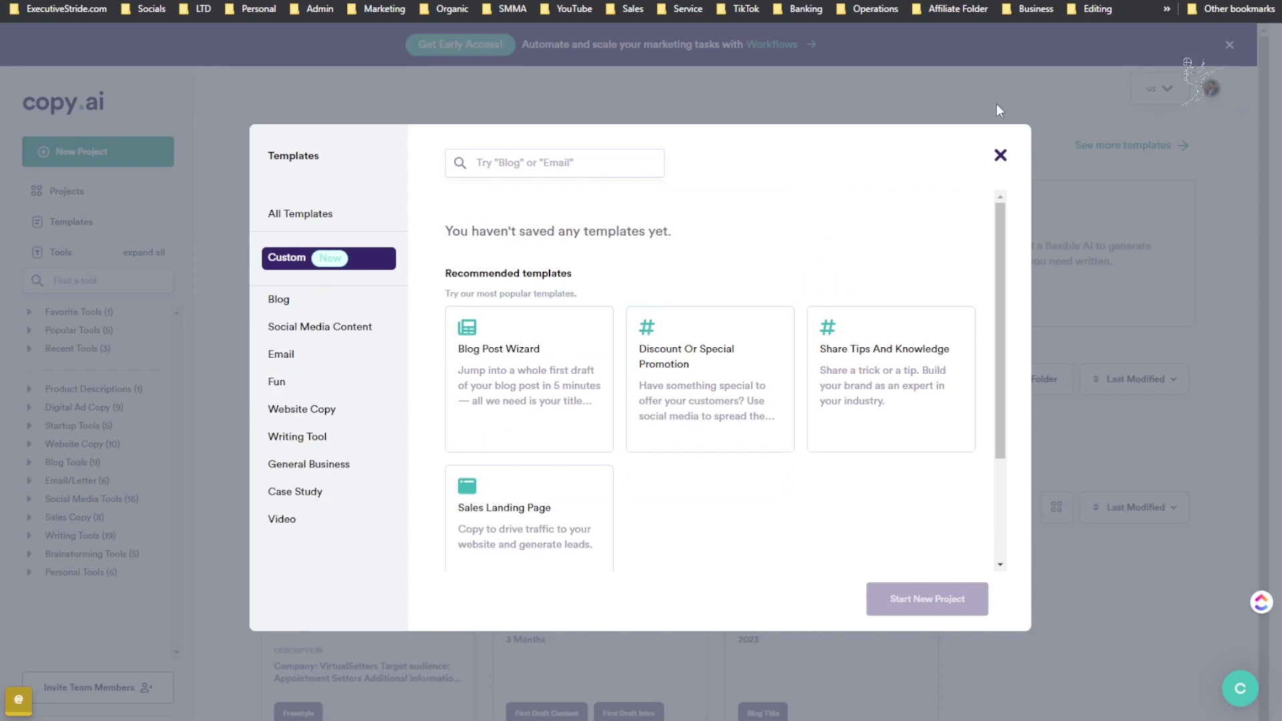
{"action": "left_click", "coordinate": [1002, 155]}
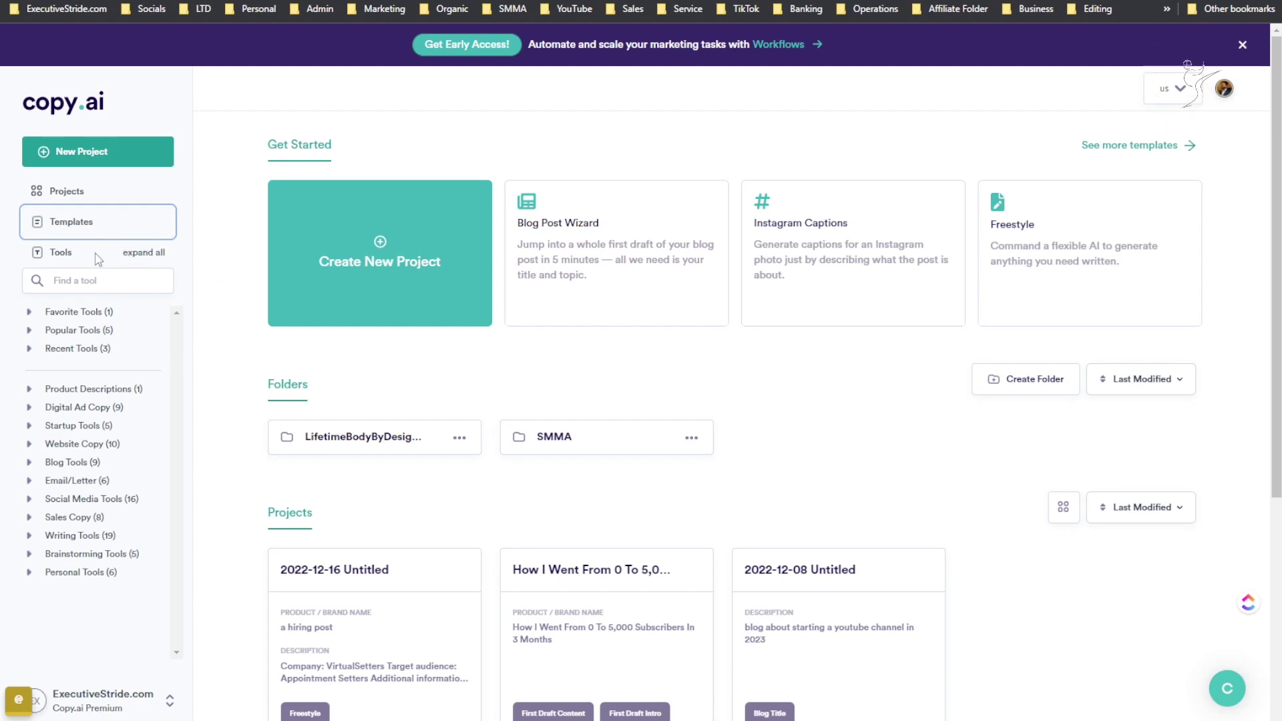
{"action": "left_click", "coordinate": [69, 200]}
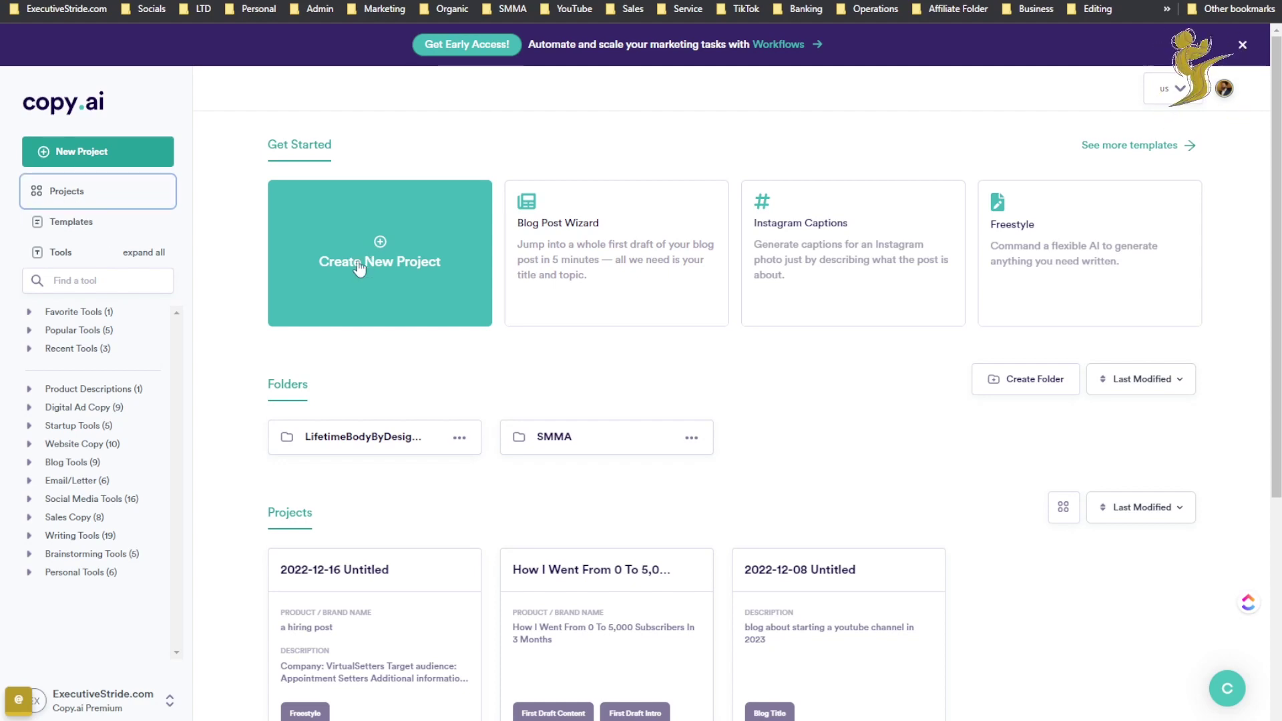
Reopen the template library, review the recommended templates under Custom, view the Case Study category and close the library
{"action": "left_click", "coordinate": [127, 220]}
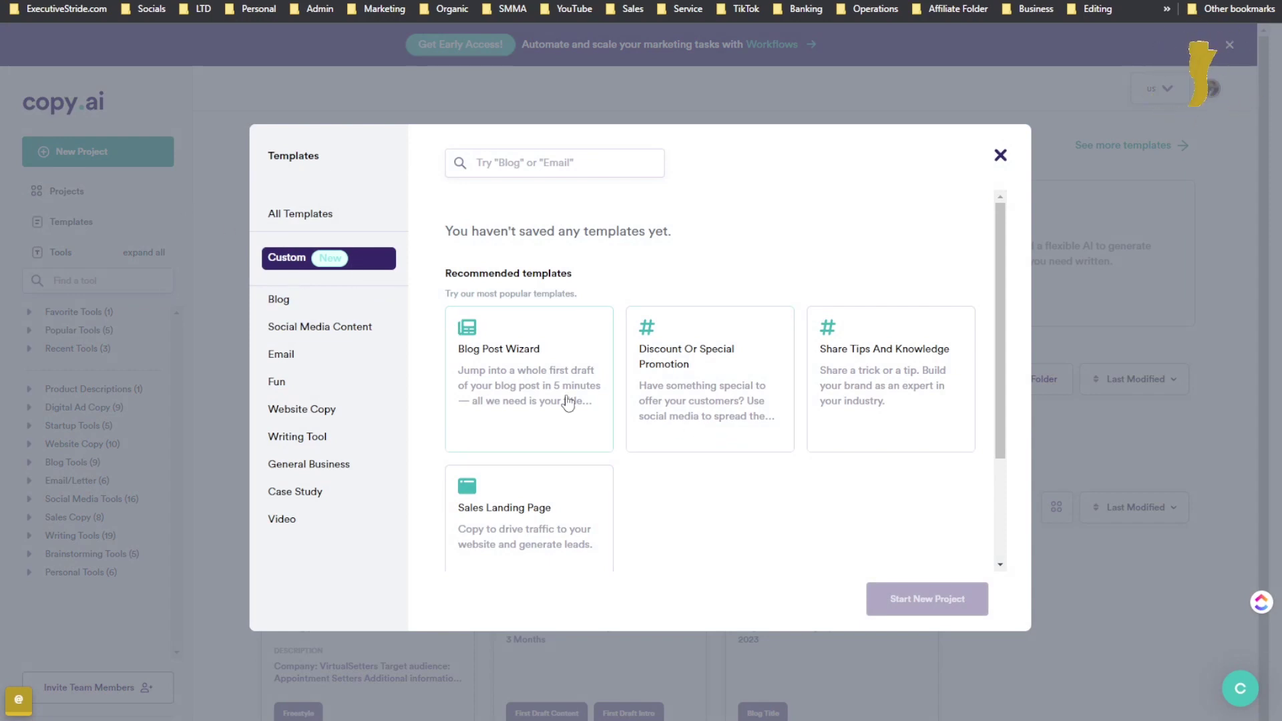
{"action": "scroll", "coordinate": [679, 466], "scroll_direction": "down", "scroll_amount": 1}
{"action": "scroll", "coordinate": [680, 467], "scroll_direction": "down", "scroll_amount": 2}
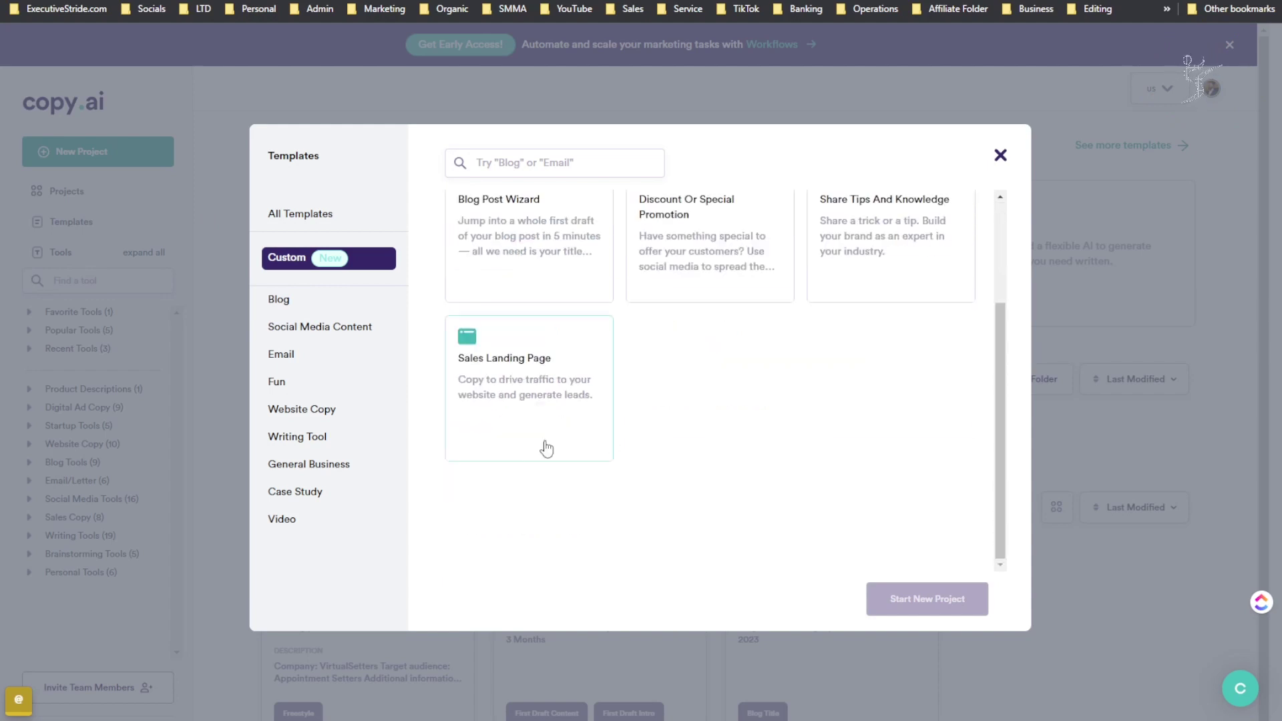
{"action": "left_click", "coordinate": [332, 492]}
{"action": "left_click", "coordinate": [226, 402]}
Expand the favorite tools list and search the tools for "custom"
{"action": "left_click", "coordinate": [91, 311]}
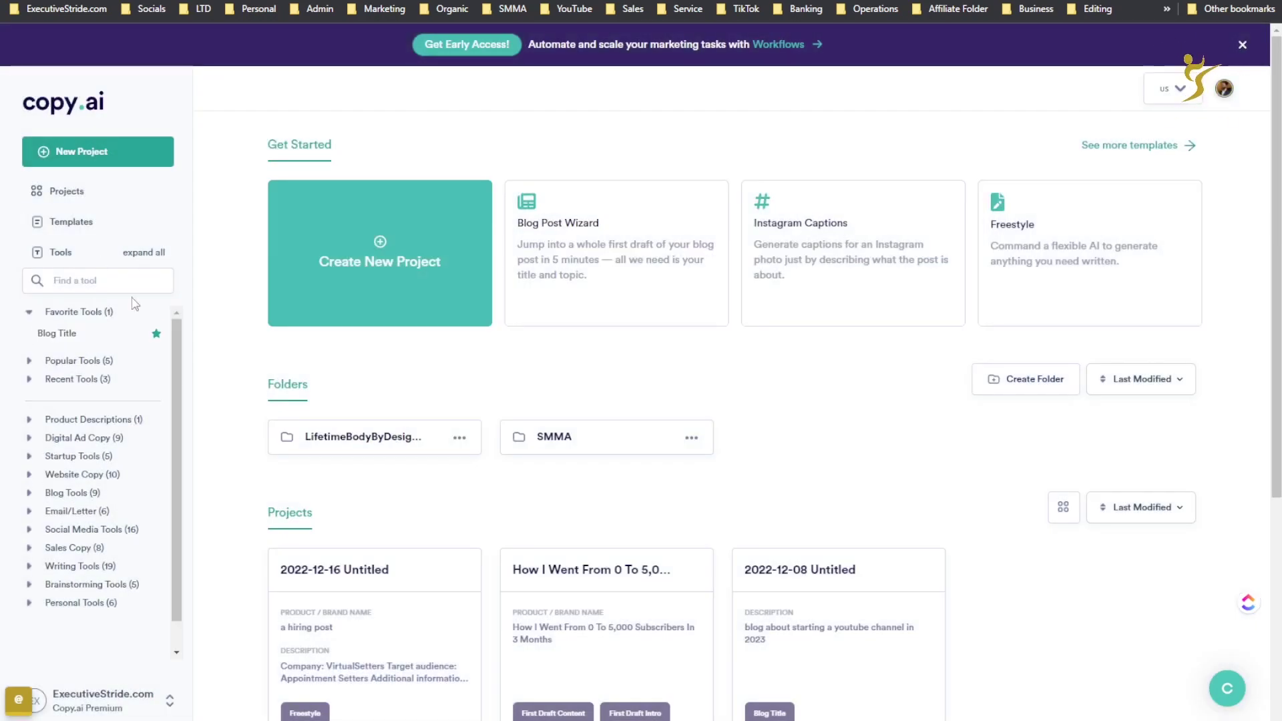
{"action": "left_click", "coordinate": [69, 275]}
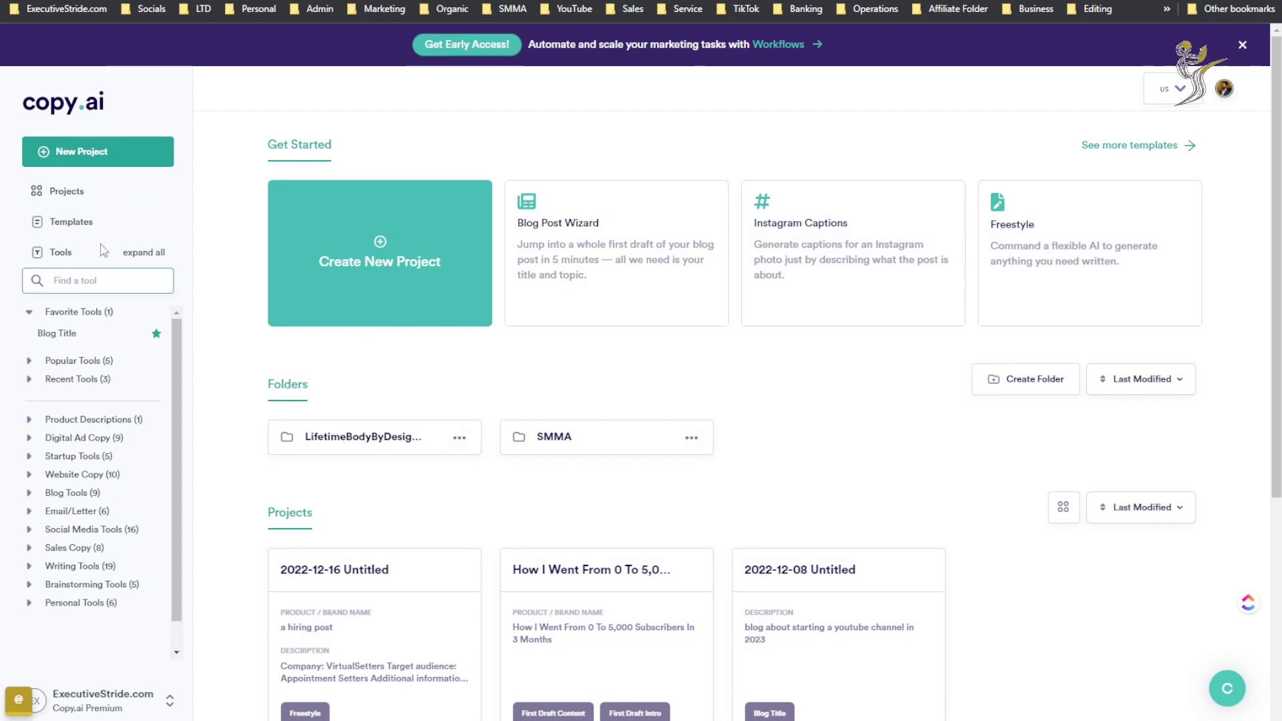
{"action": "type", "text": "cus"}
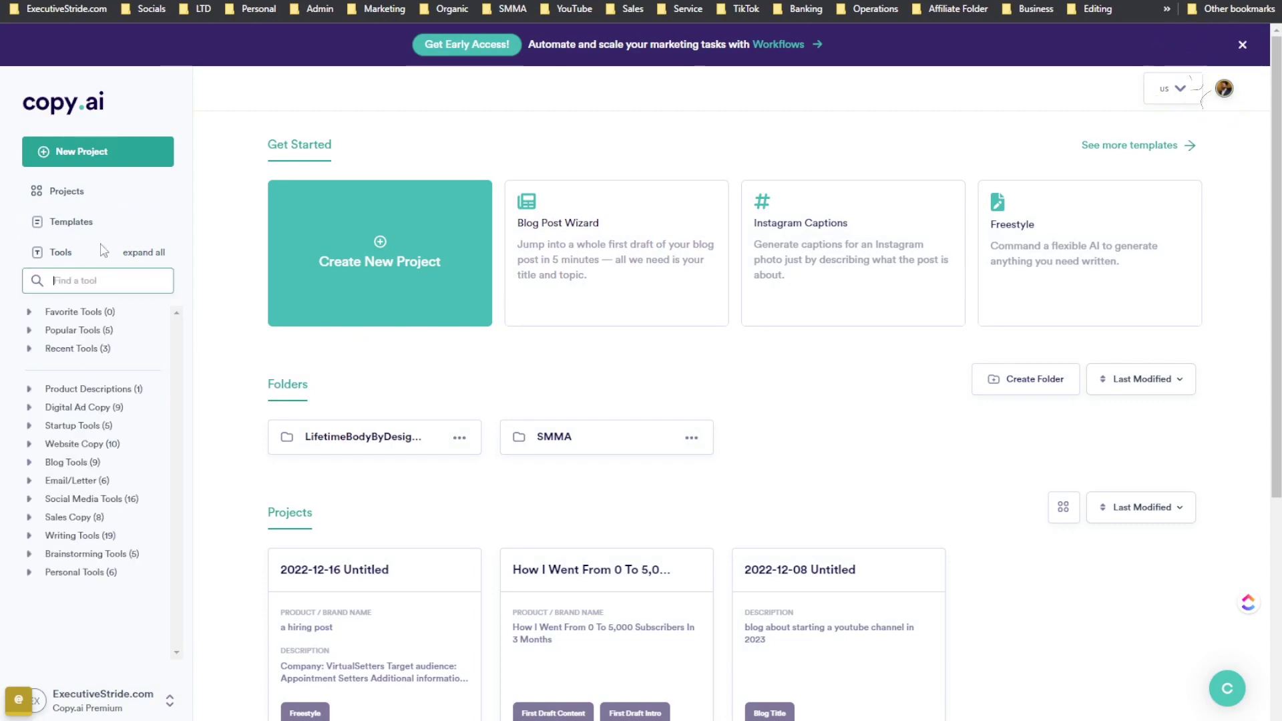
{"action": "type", "text": "tom"}
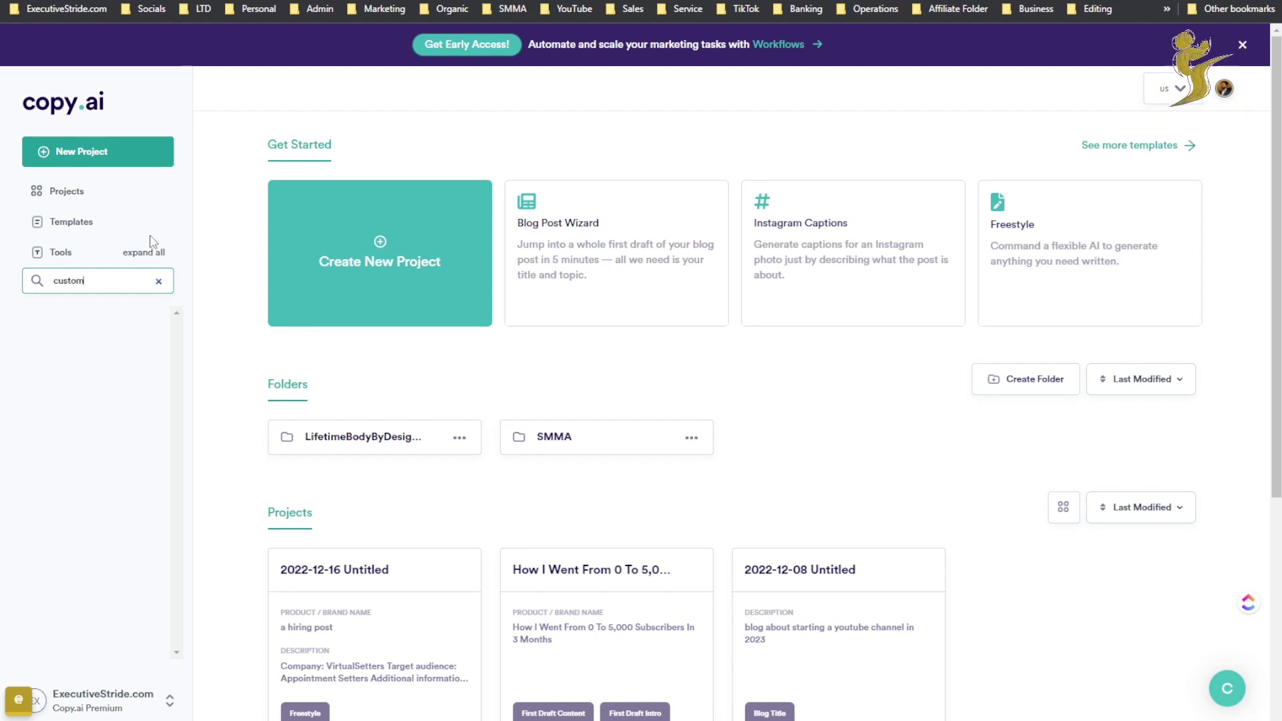
Create a new project and place the cursor in the product description field
{"action": "left_click", "coordinate": [98, 152]}
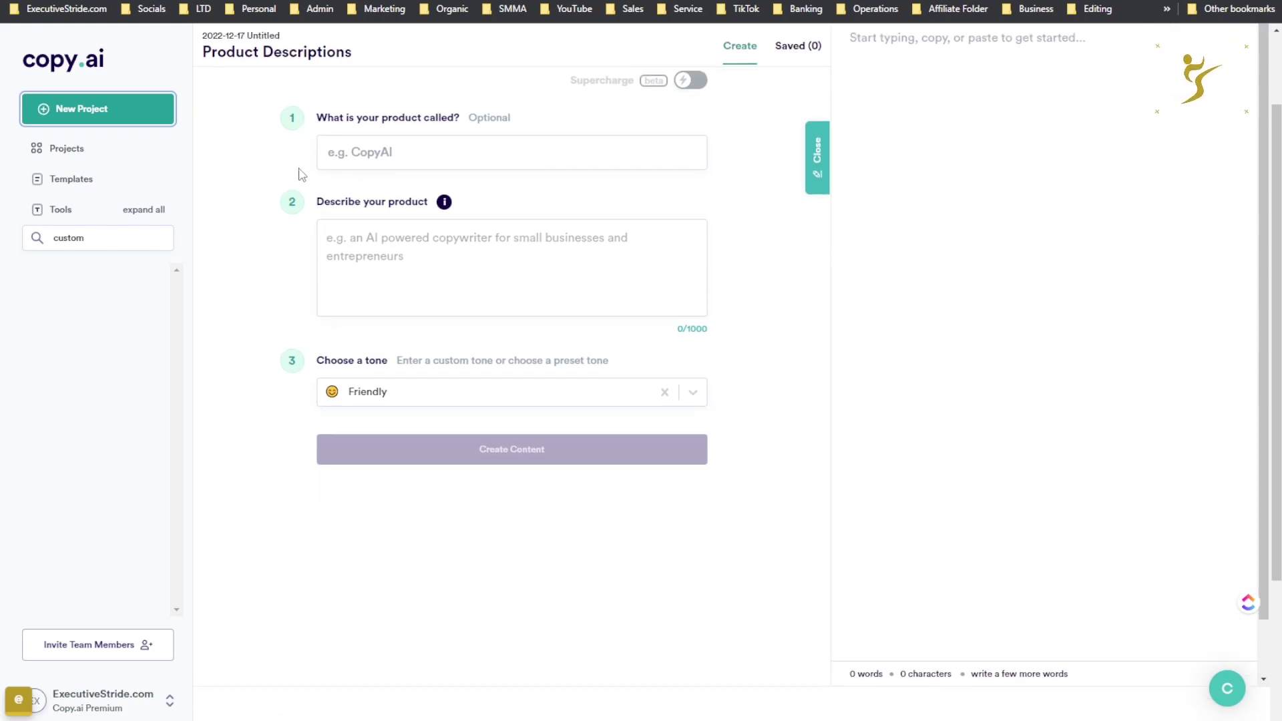
{"action": "left_click", "coordinate": [375, 266]}
{"action": "left_click", "coordinate": [530, 348]}
{"action": "left_click", "coordinate": [521, 312]}
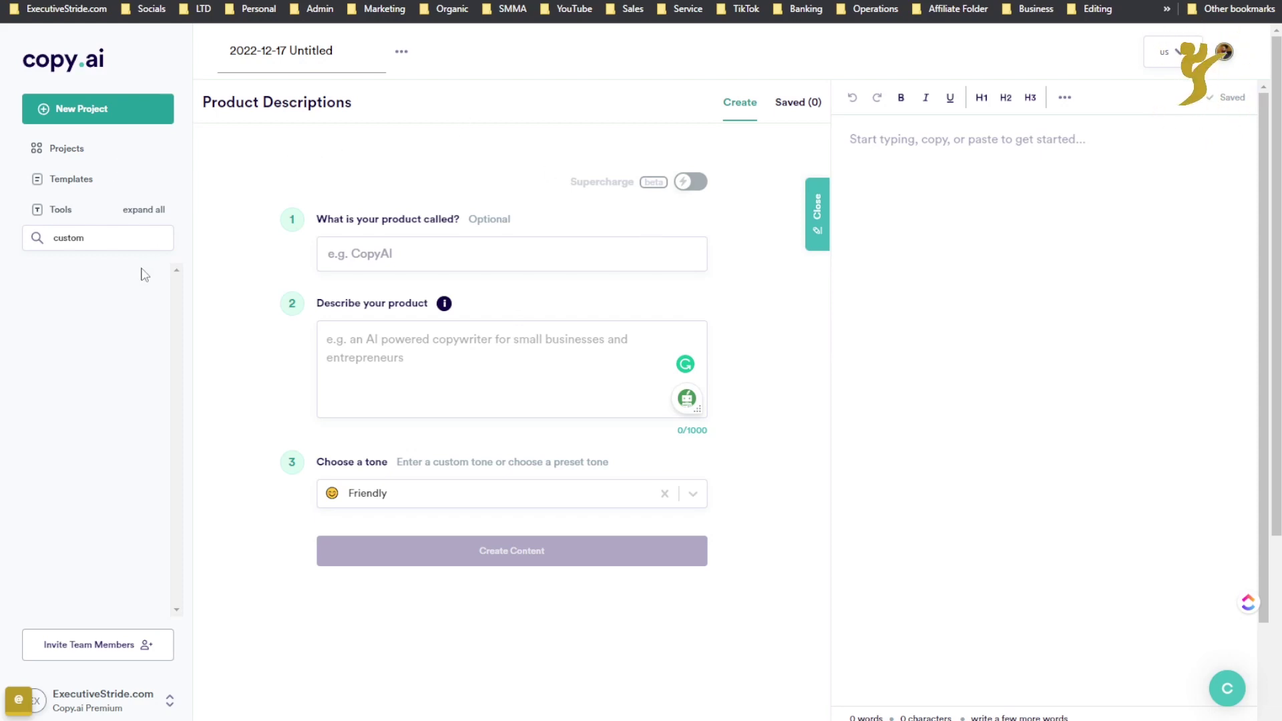
Clear the tool search, expand the Product Descriptions tool category and look over its input form
{"action": "left_click_drag", "start_coordinate": [105, 240], "coordinate": [29, 258]}
{"action": "key", "text": "BackSpace"}
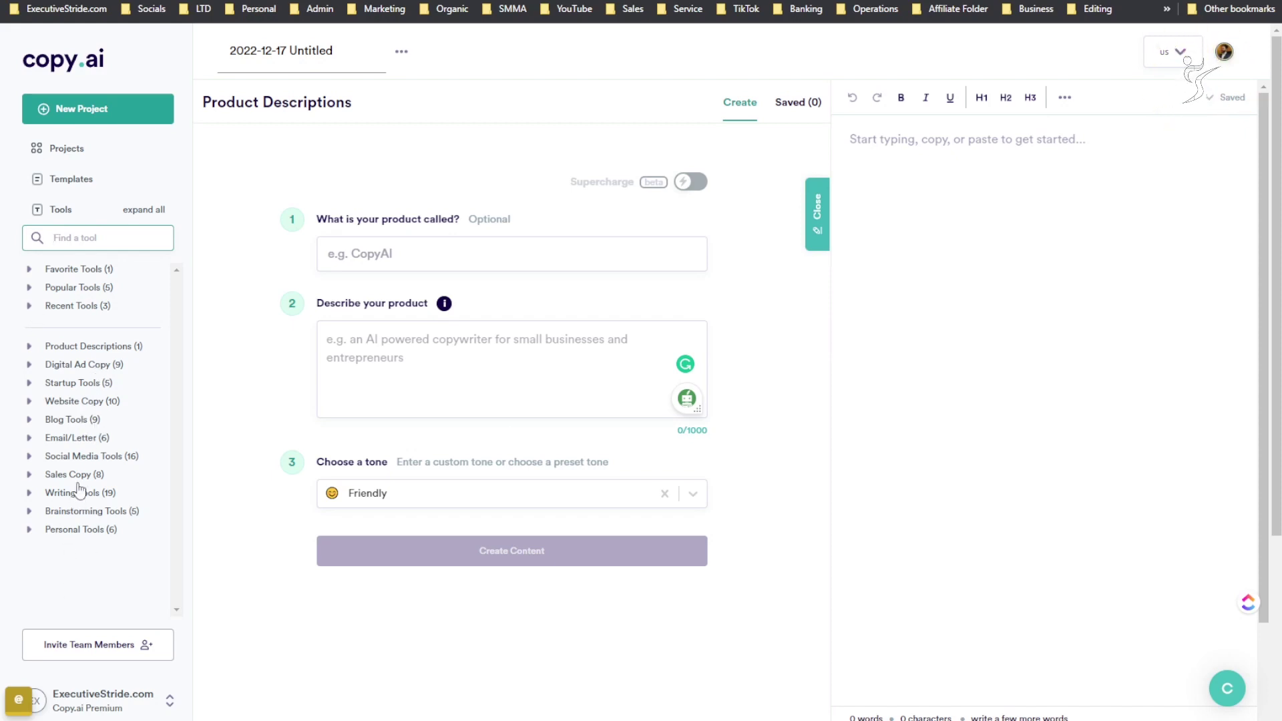
{"action": "left_click", "coordinate": [93, 348]}
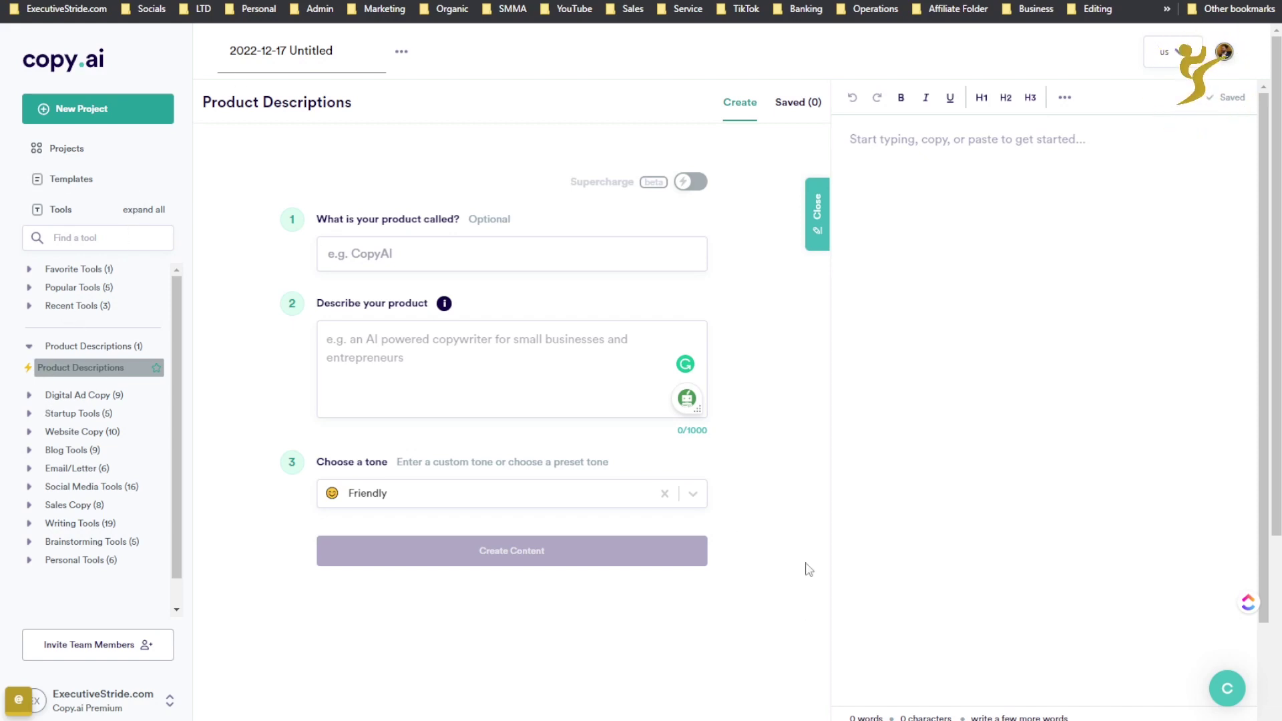
{"action": "left_click", "coordinate": [594, 325]}
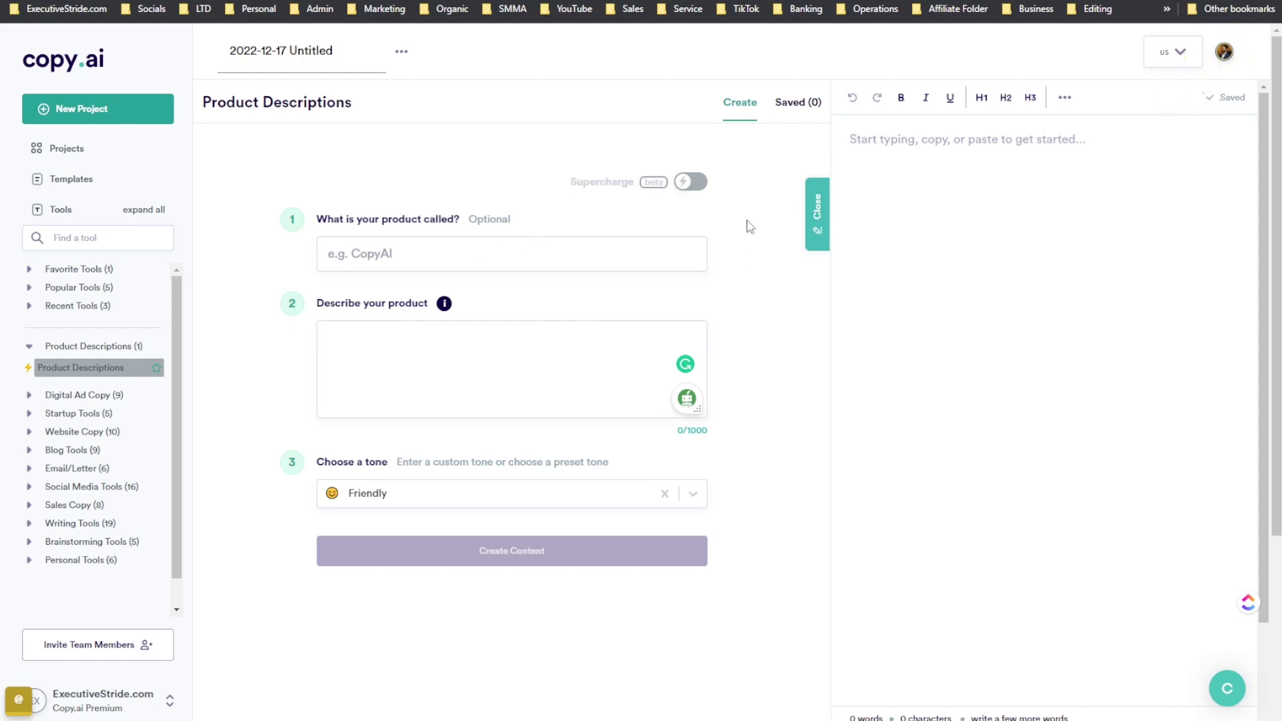
{"action": "left_click", "coordinate": [703, 199]}
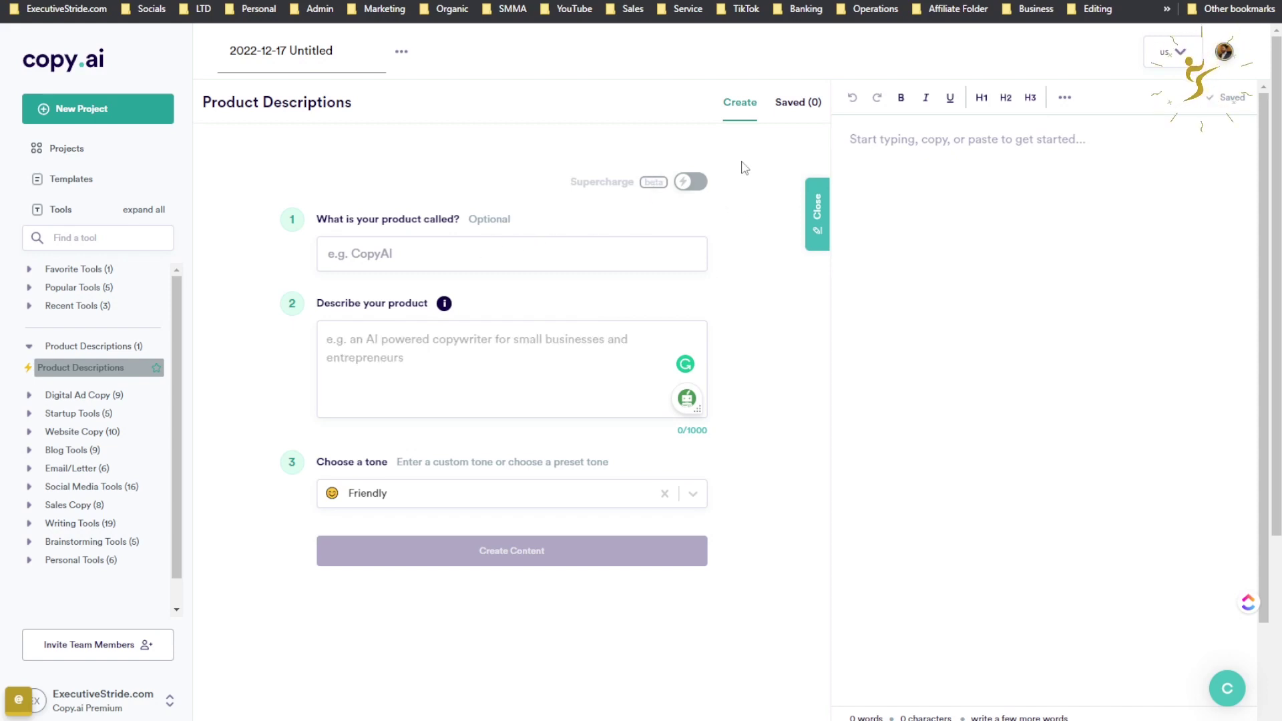
Return to the projects overview and delete the empty project "2022-12-17 Untitled"
{"action": "left_click", "coordinate": [37, 156]}
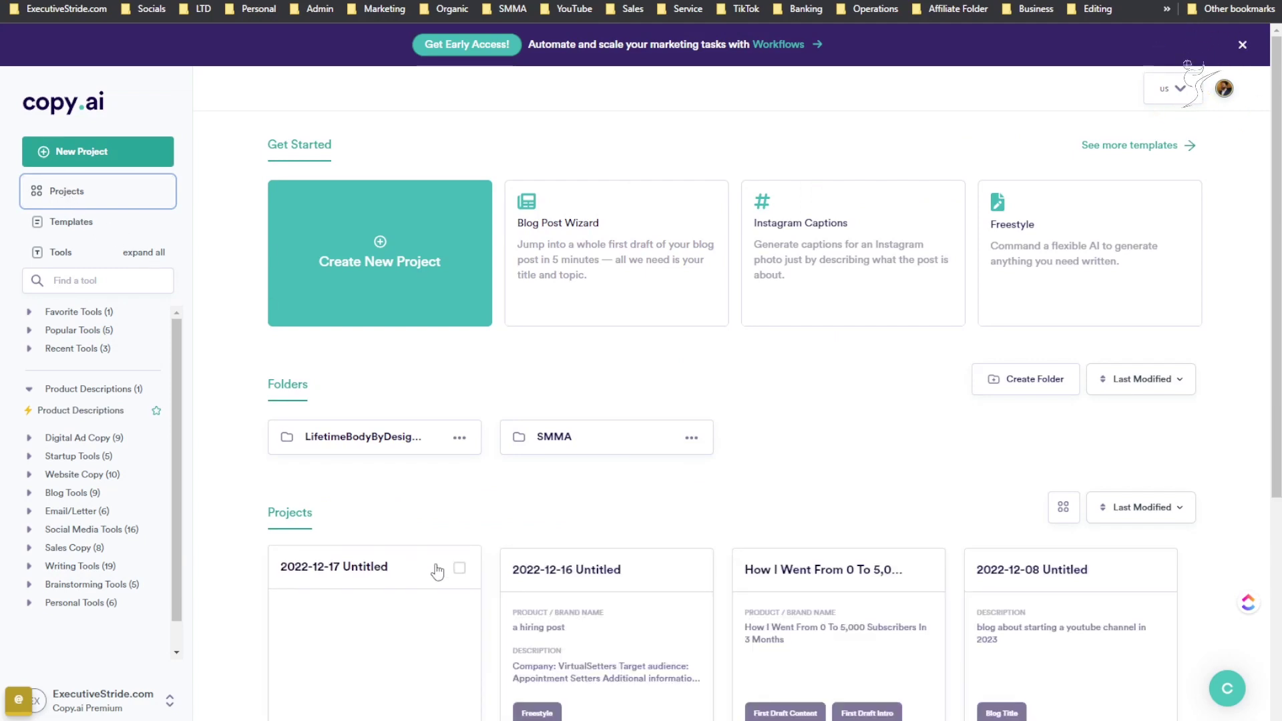
{"action": "scroll", "coordinate": [438, 567], "scroll_direction": "down", "scroll_amount": 2}
{"action": "left_click", "coordinate": [457, 607]}
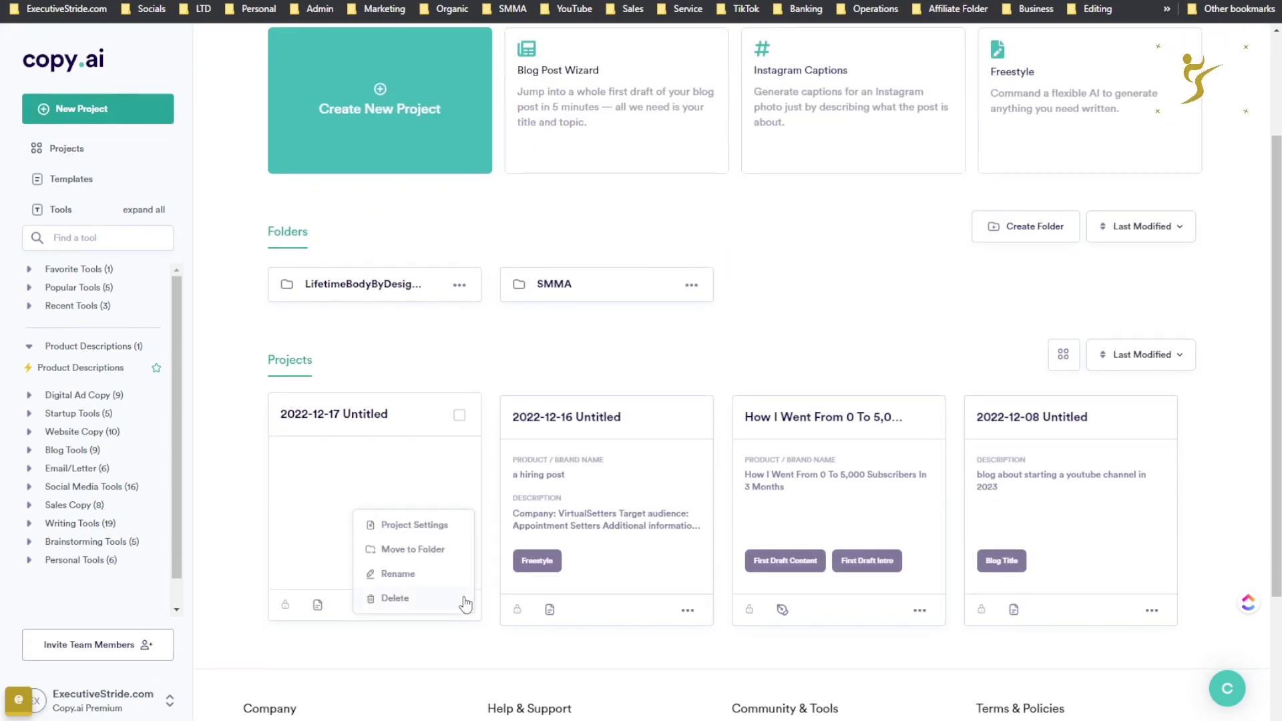
{"action": "left_click", "coordinate": [435, 599]}
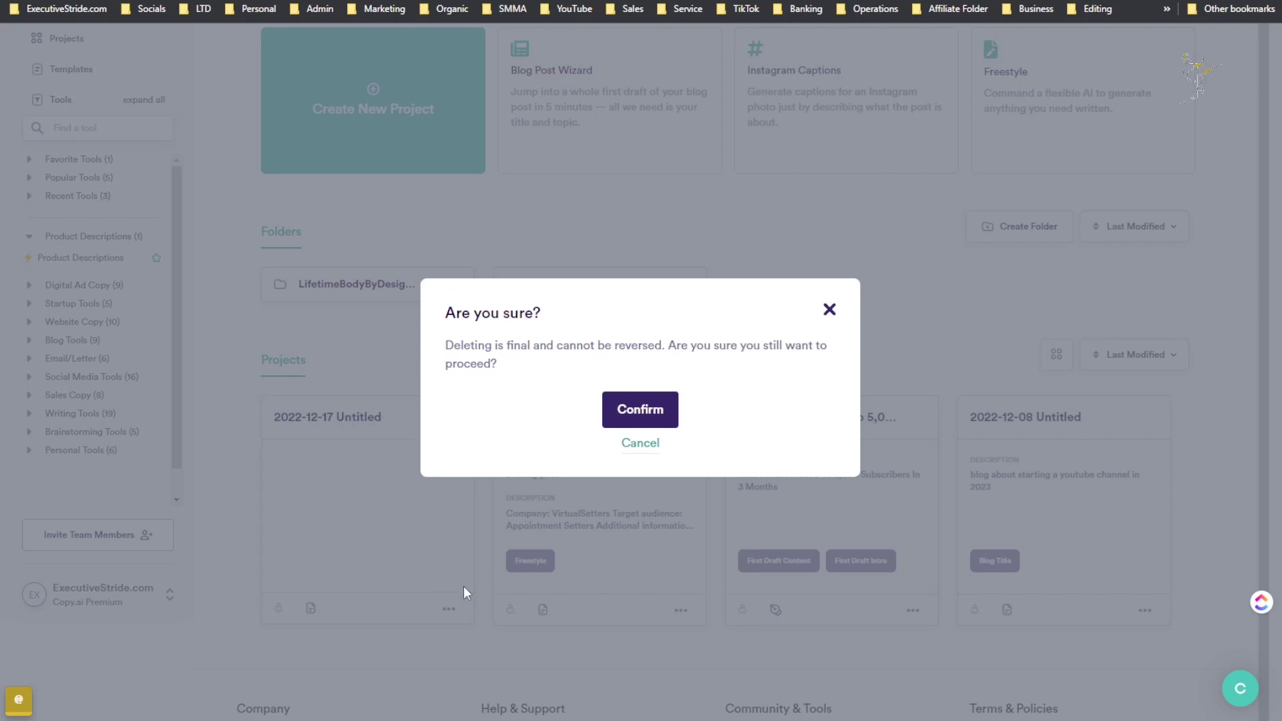
{"action": "left_click", "coordinate": [647, 412]}
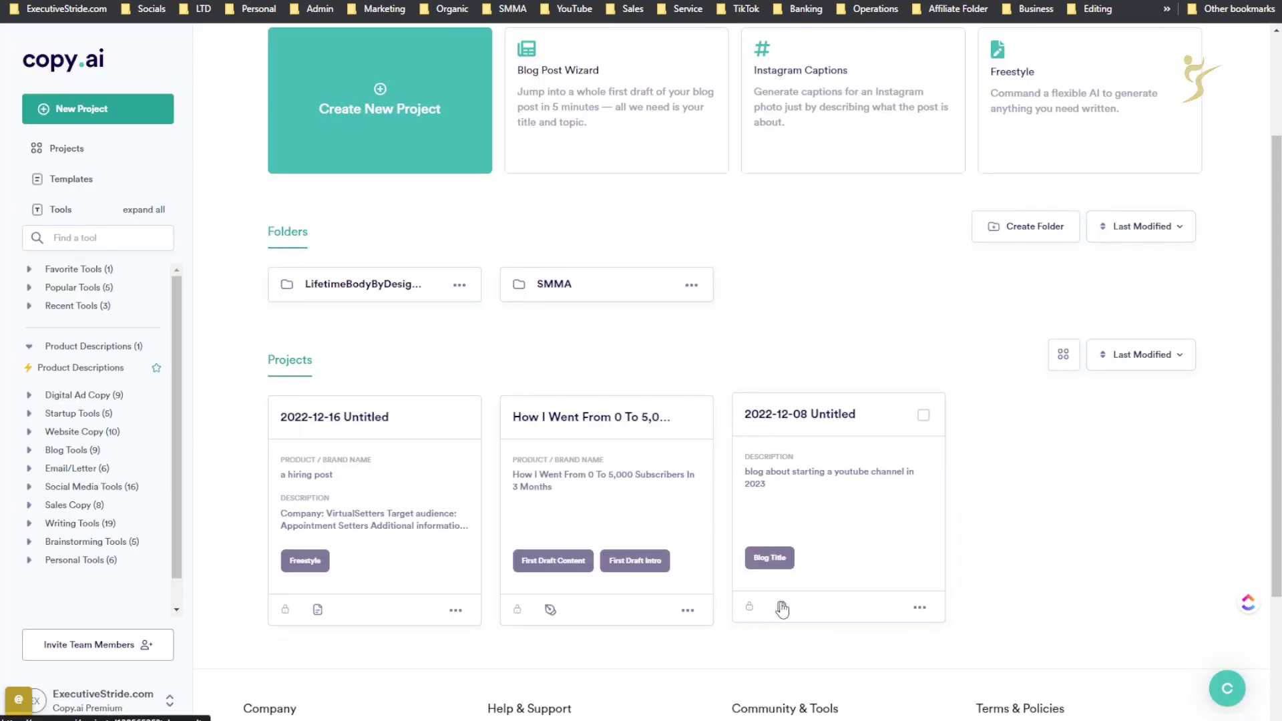
Open the template library and review the Video category and the Custom section with its recommended templates
{"action": "scroll", "coordinate": [321, 427], "scroll_direction": "up", "scroll_amount": 3}
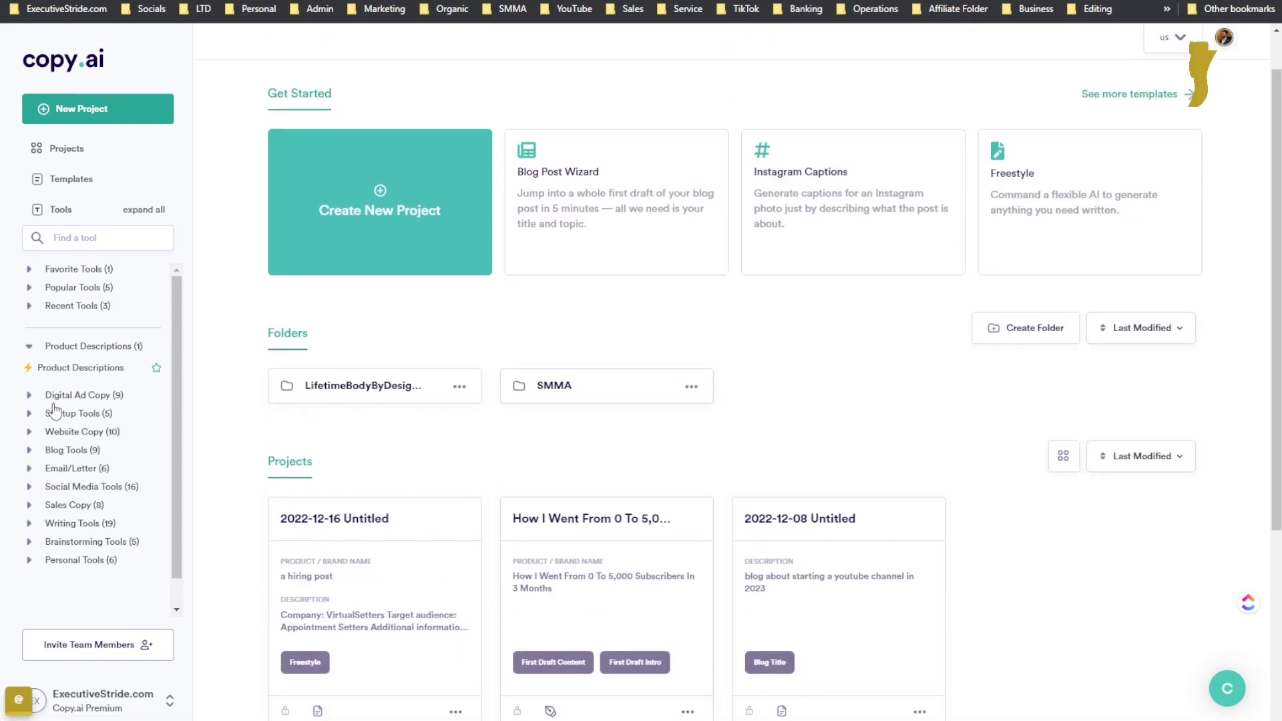
{"action": "scroll", "coordinate": [107, 445], "scroll_direction": "down", "scroll_amount": 1}
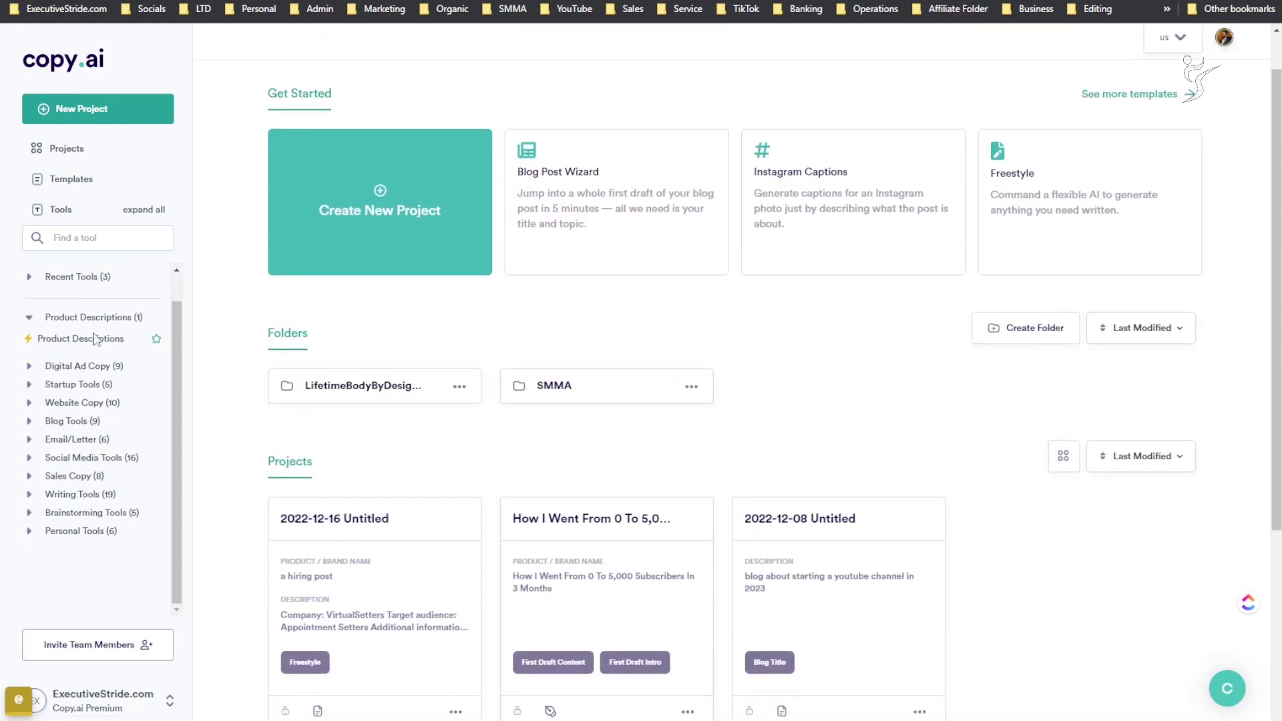
{"action": "left_click", "coordinate": [63, 181]}
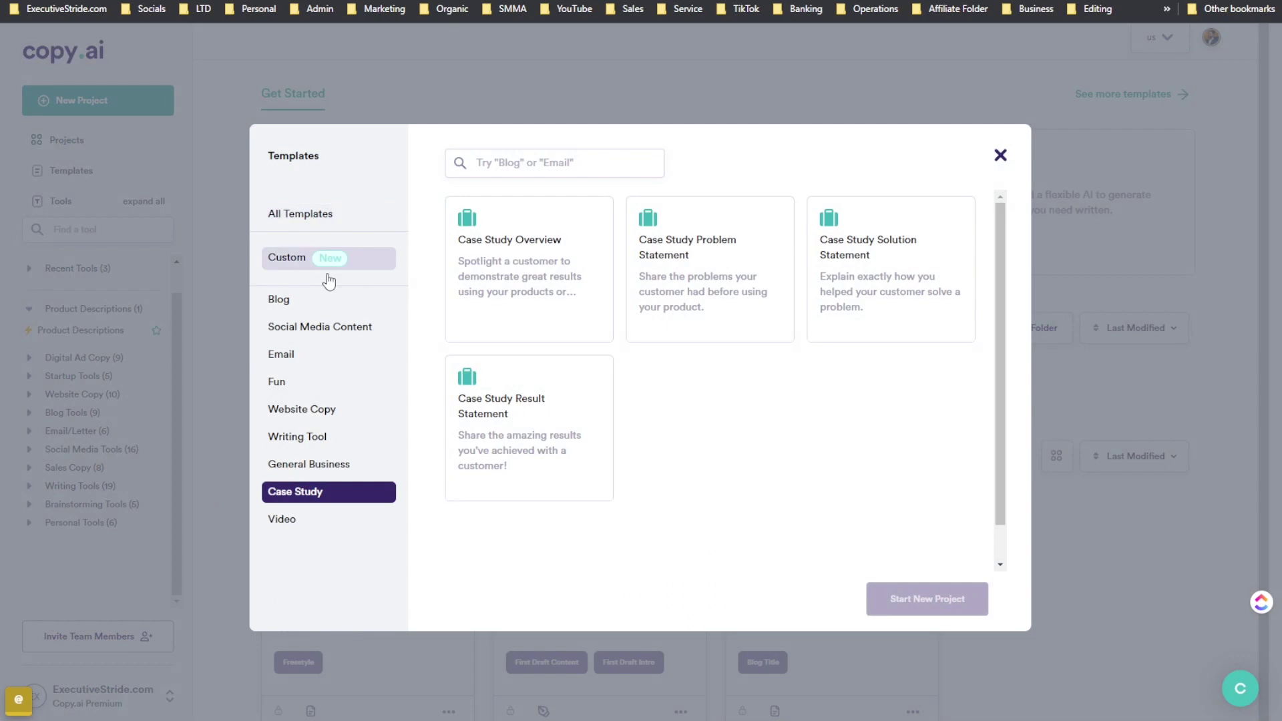
{"action": "left_click", "coordinate": [294, 519]}
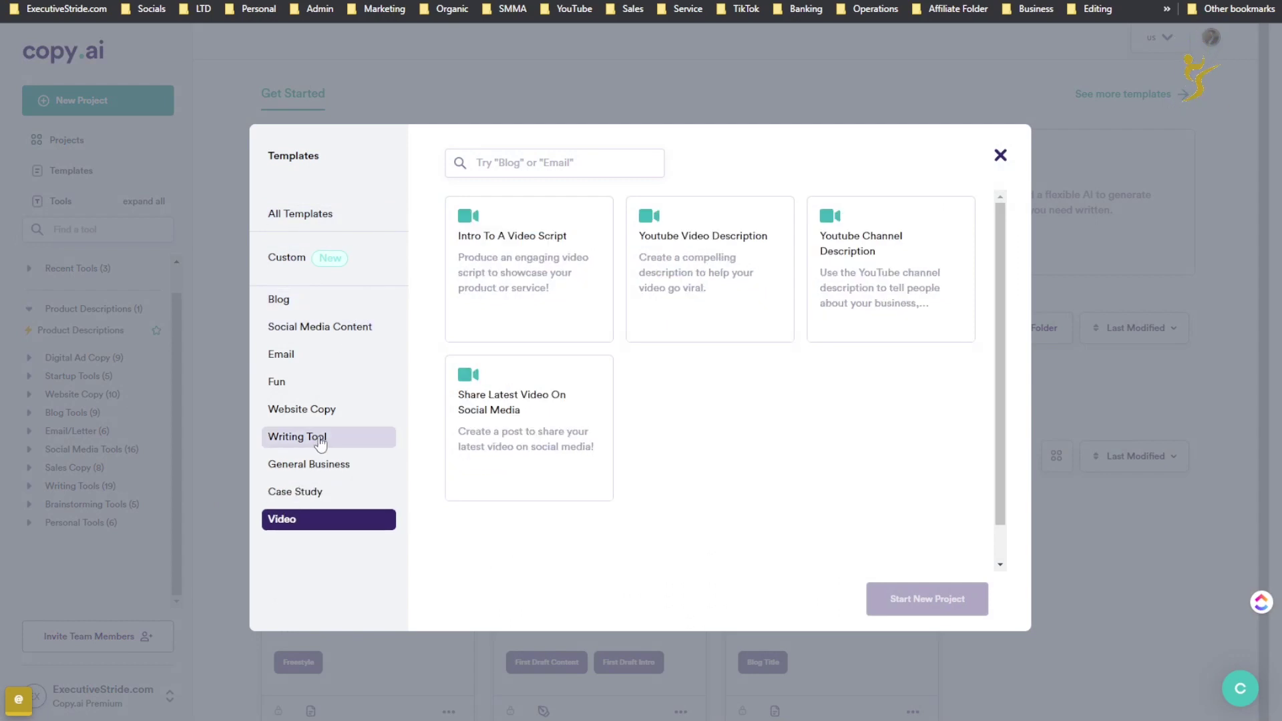
{"action": "left_click", "coordinate": [316, 264]}
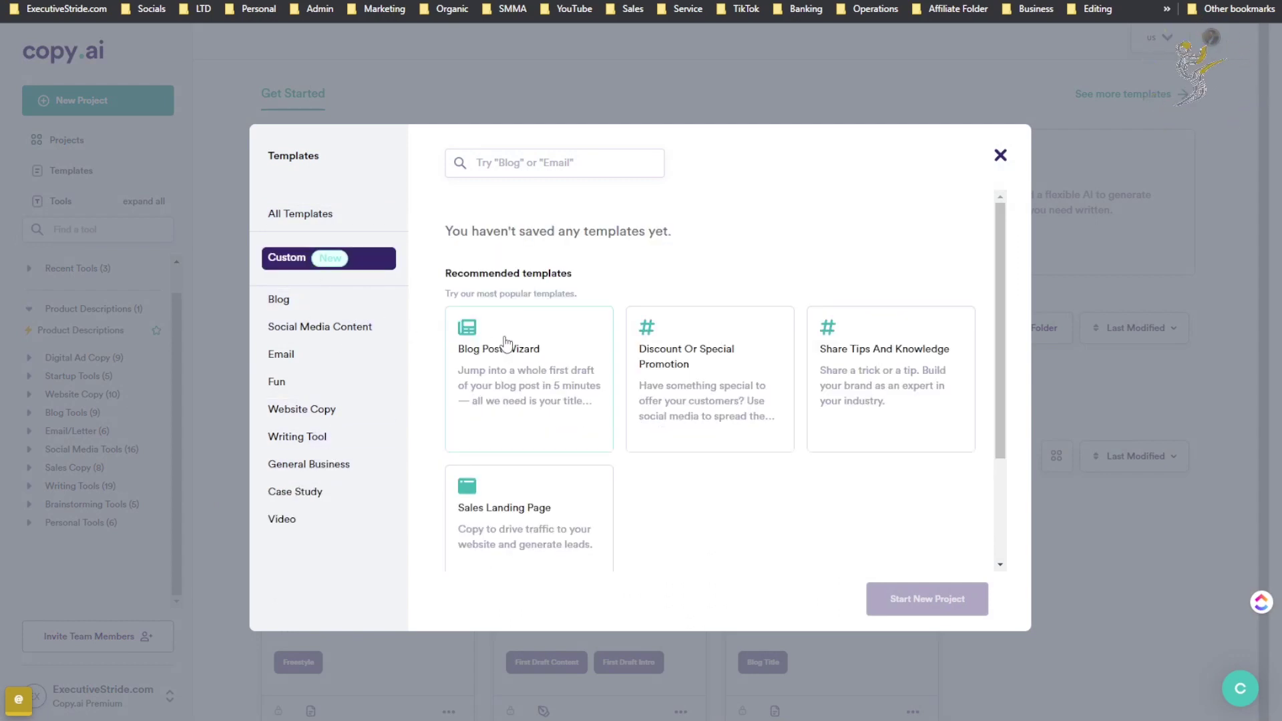
{"action": "left_click_drag", "start_coordinate": [525, 221], "coordinate": [567, 217]}
{"action": "left_click", "coordinate": [543, 233]}
{"action": "left_click_drag", "start_coordinate": [461, 232], "coordinate": [589, 244]}
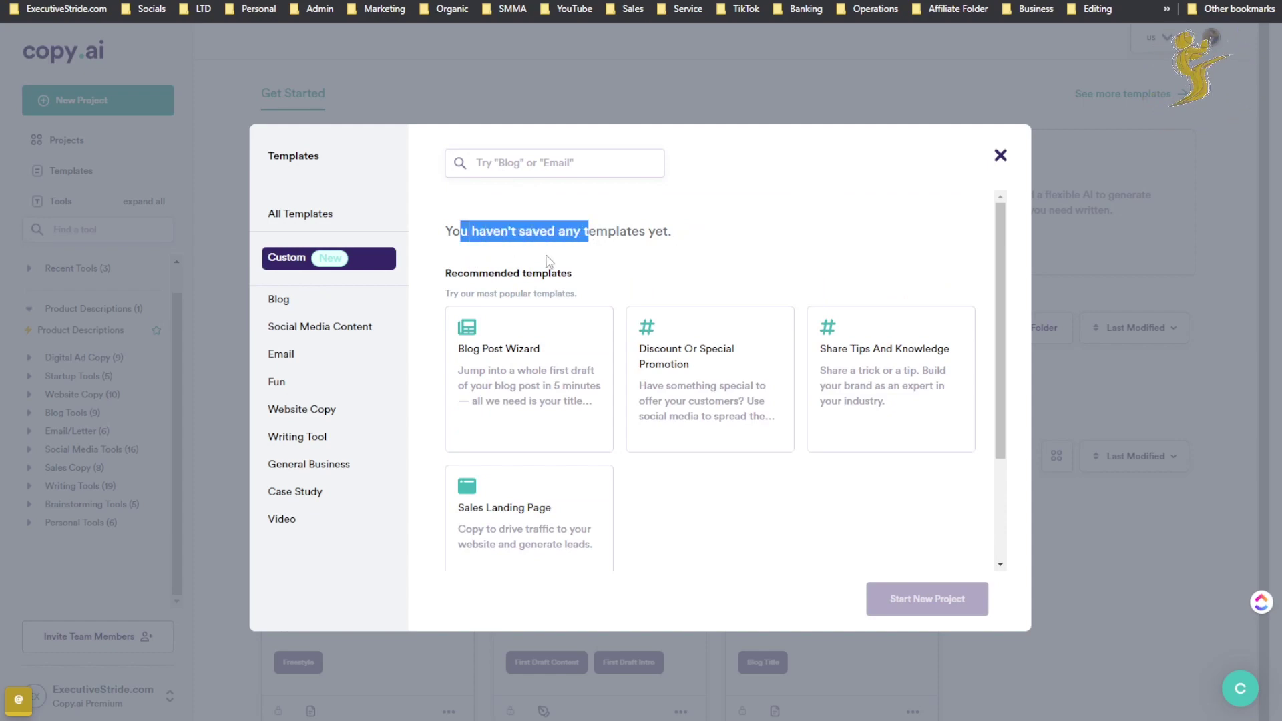
Browse all templates, compare them with the Custom section again and close the template library
{"action": "left_click", "coordinate": [364, 214]}
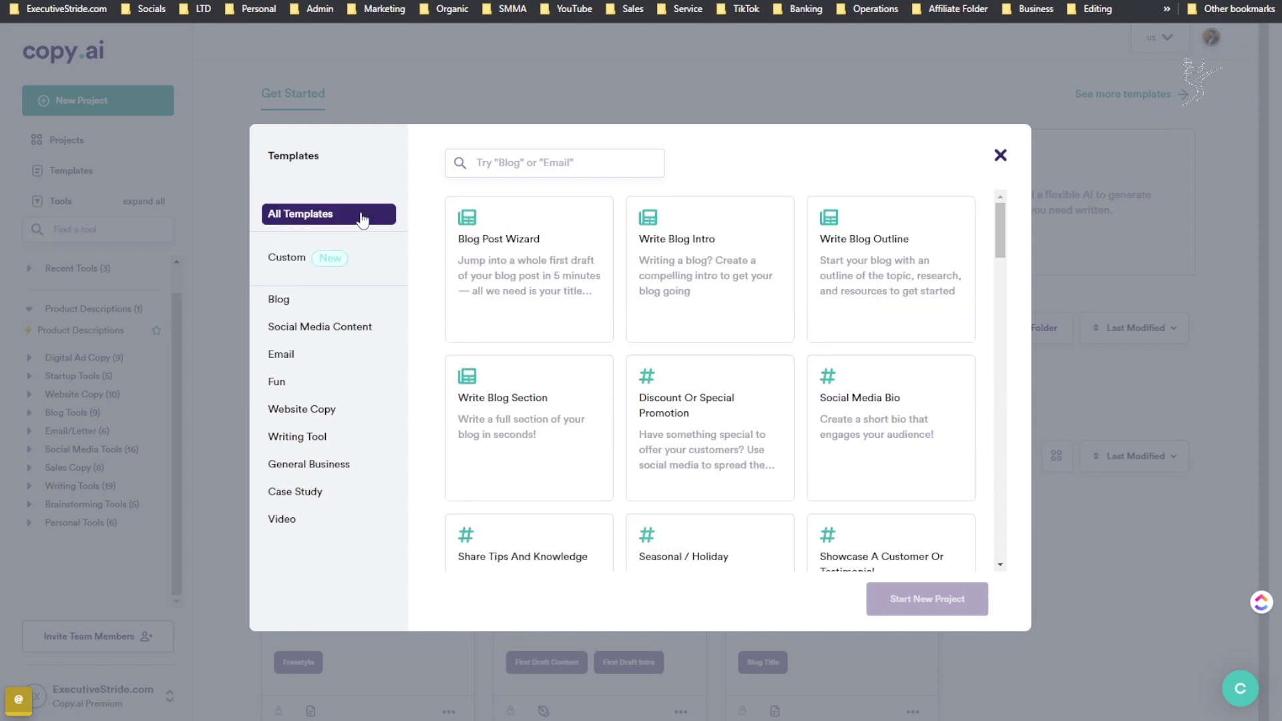
{"action": "scroll", "coordinate": [456, 344], "scroll_direction": "down", "scroll_amount": 4}
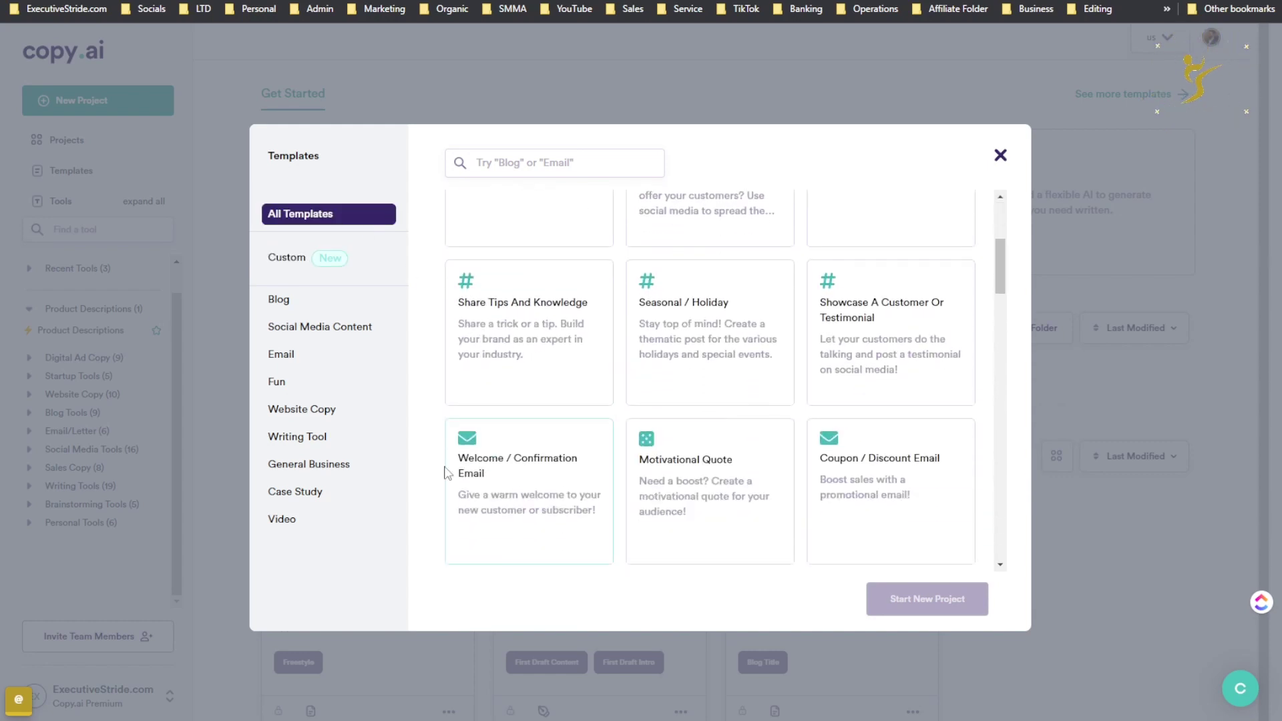
{"action": "left_click", "coordinate": [281, 258]}
{"action": "scroll", "coordinate": [806, 467], "scroll_direction": "up", "scroll_amount": 1}
{"action": "scroll", "coordinate": [741, 534], "scroll_direction": "up", "scroll_amount": 2}
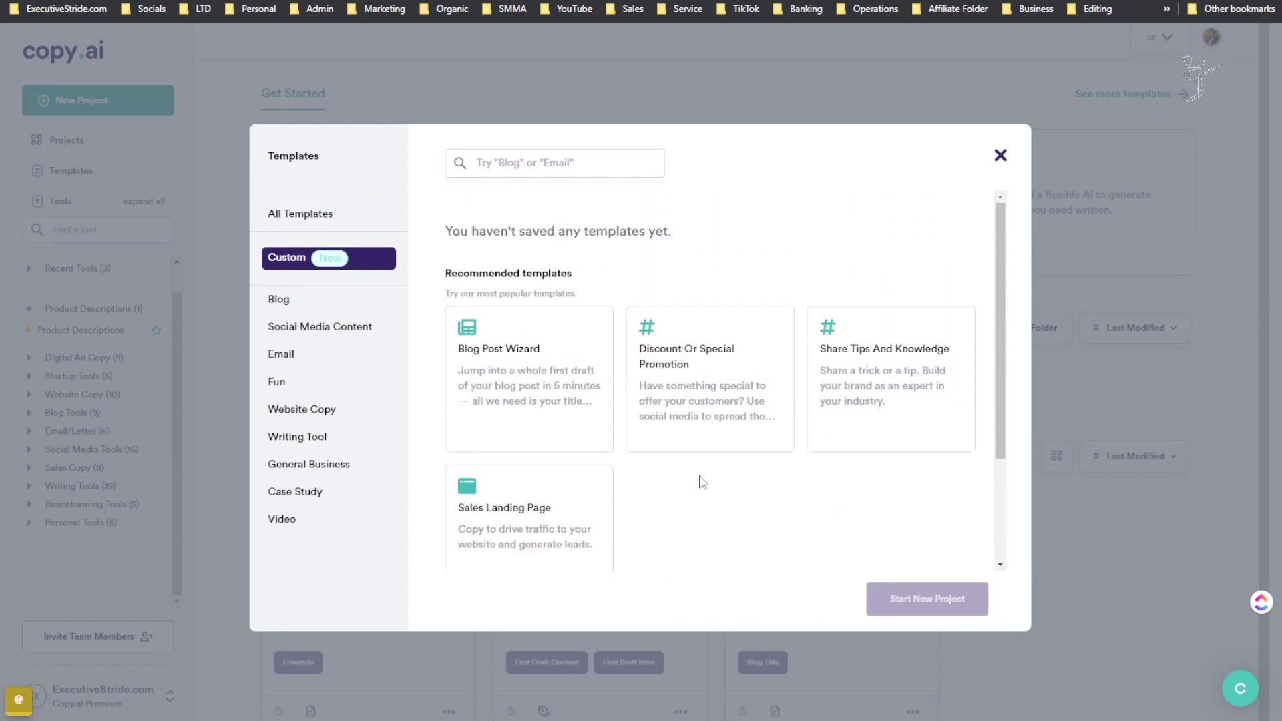
{"action": "left_click_drag", "start_coordinate": [557, 273], "coordinate": [614, 273]}
{"action": "left_click", "coordinate": [1000, 155]}
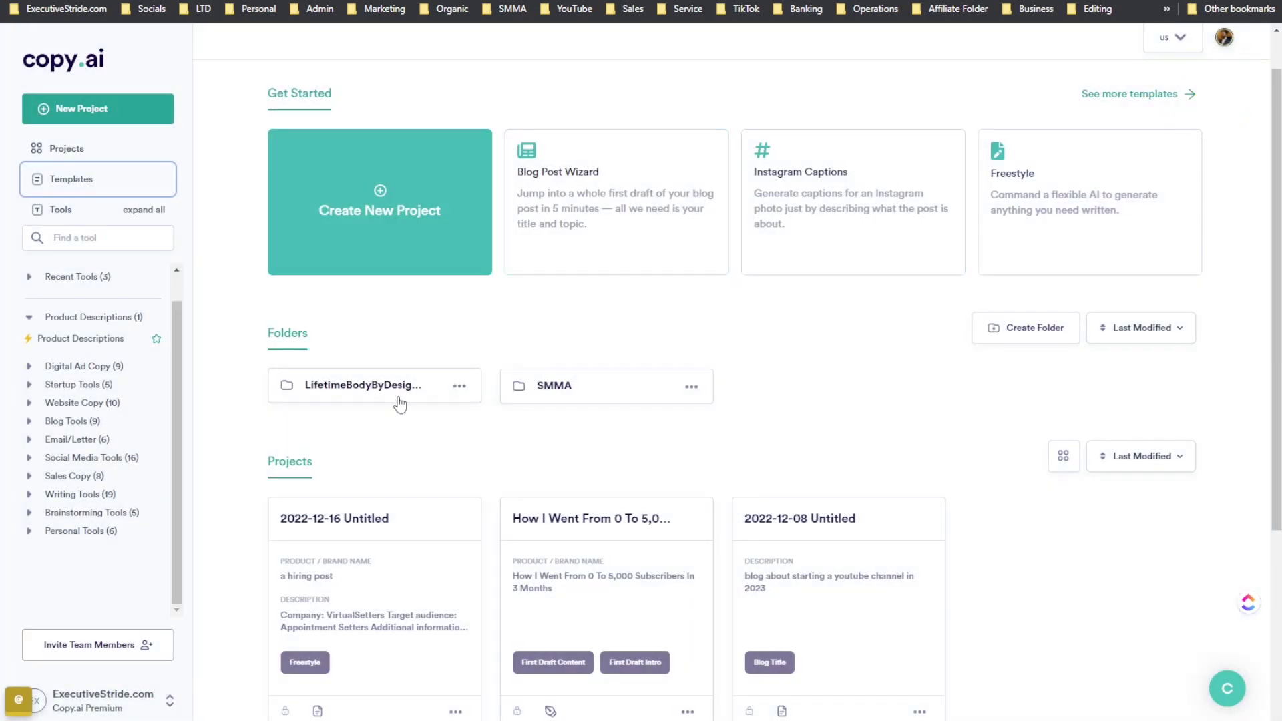
Switch to WriterZen's Topic Discovery, look over the available tools and place the cursor in the keyword field
{"action": "left_click", "coordinate": [600, 246]}
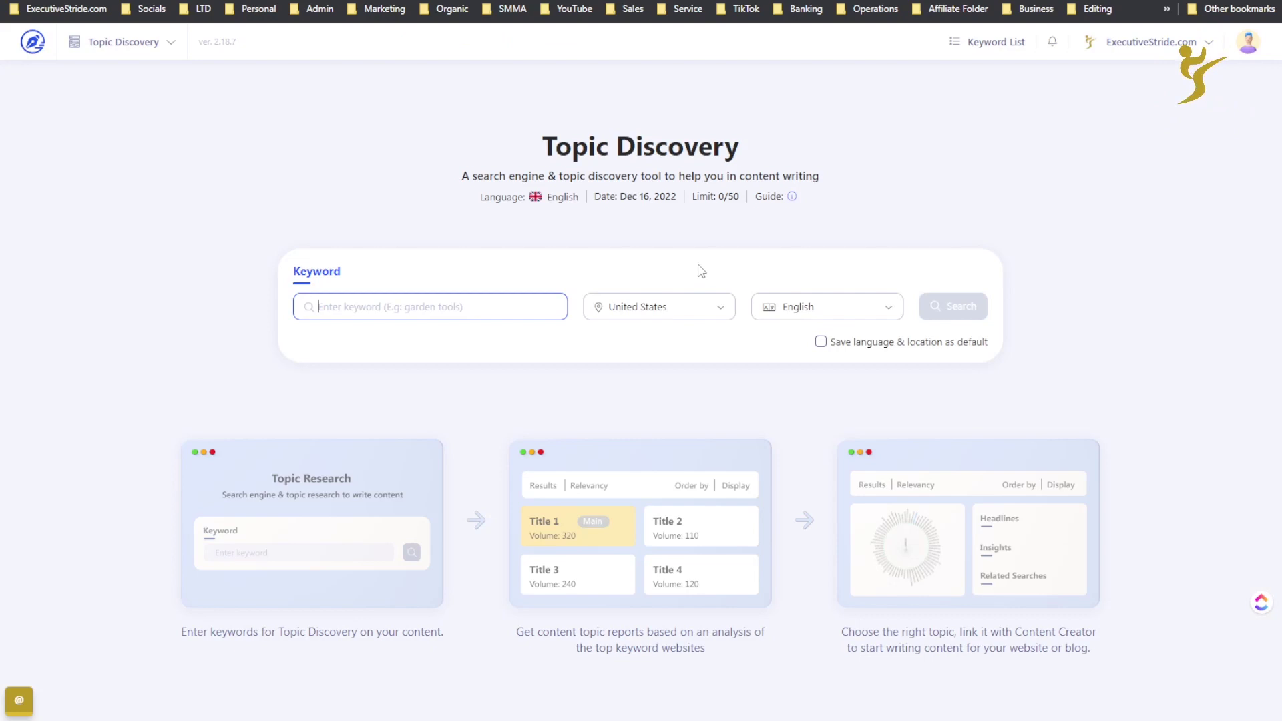
{"action": "left_click", "coordinate": [159, 44]}
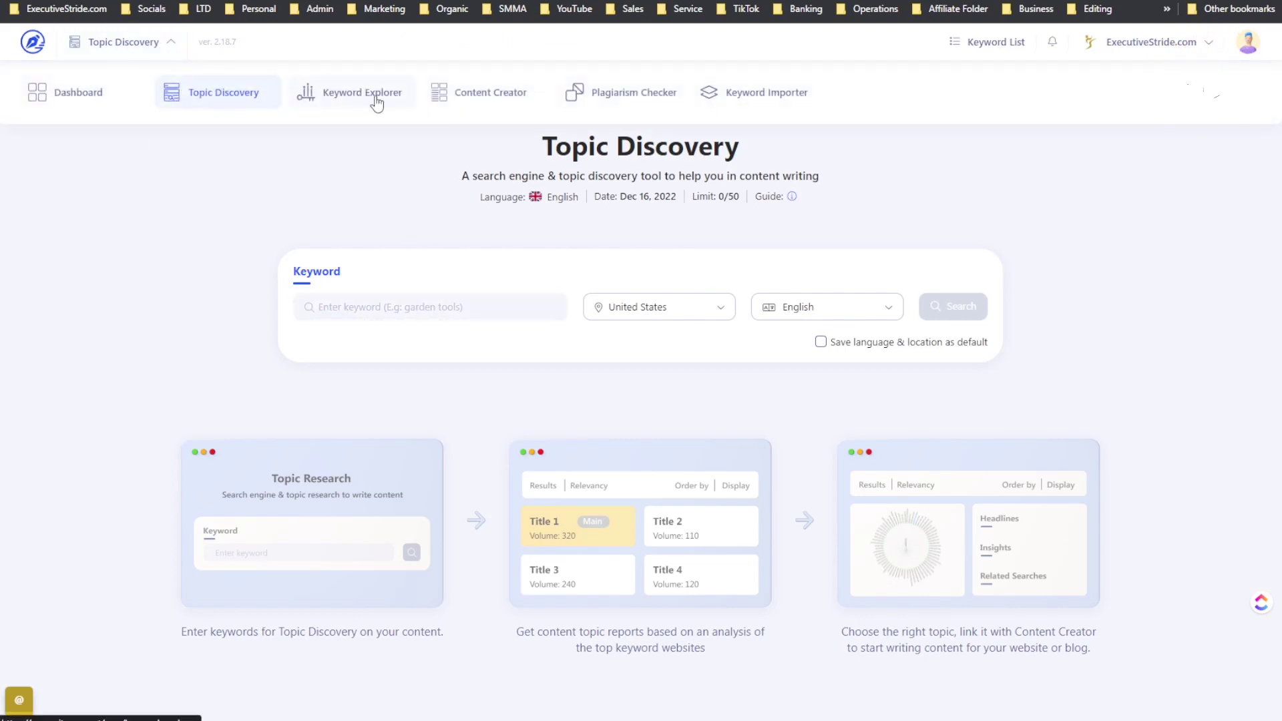
{"action": "left_click", "coordinate": [321, 306]}
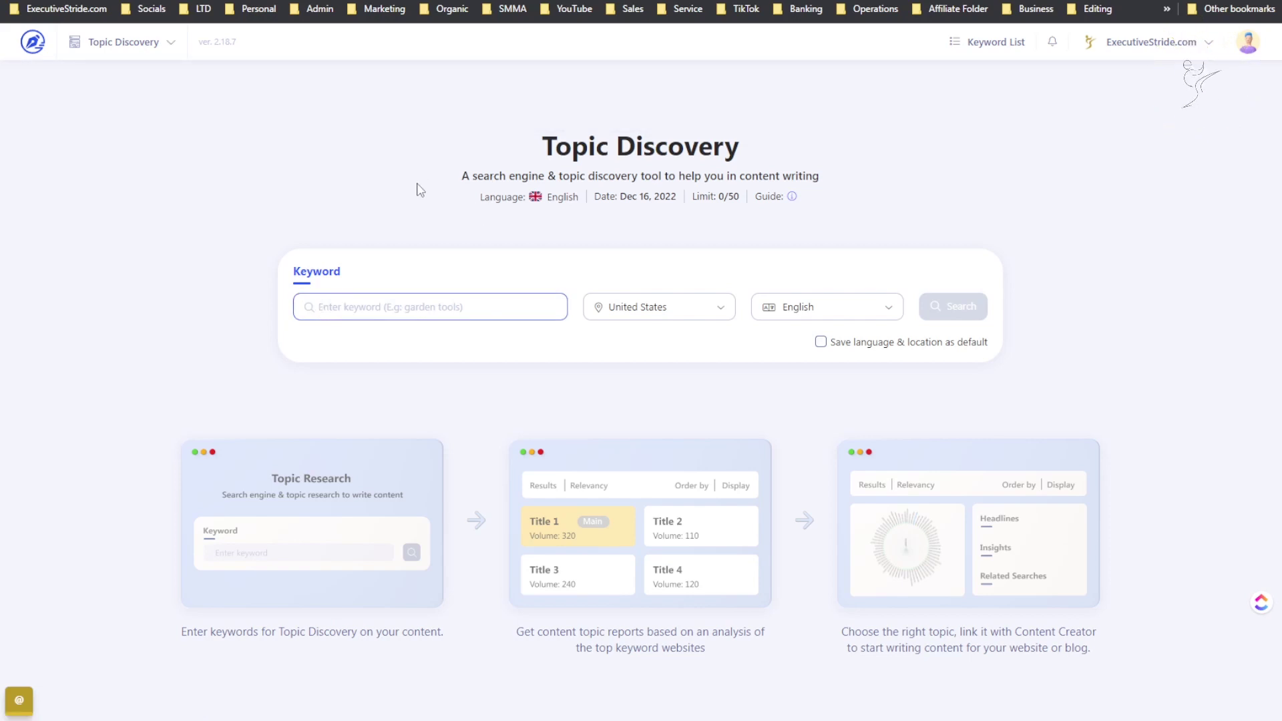
{"action": "type", "text": "Social media"}
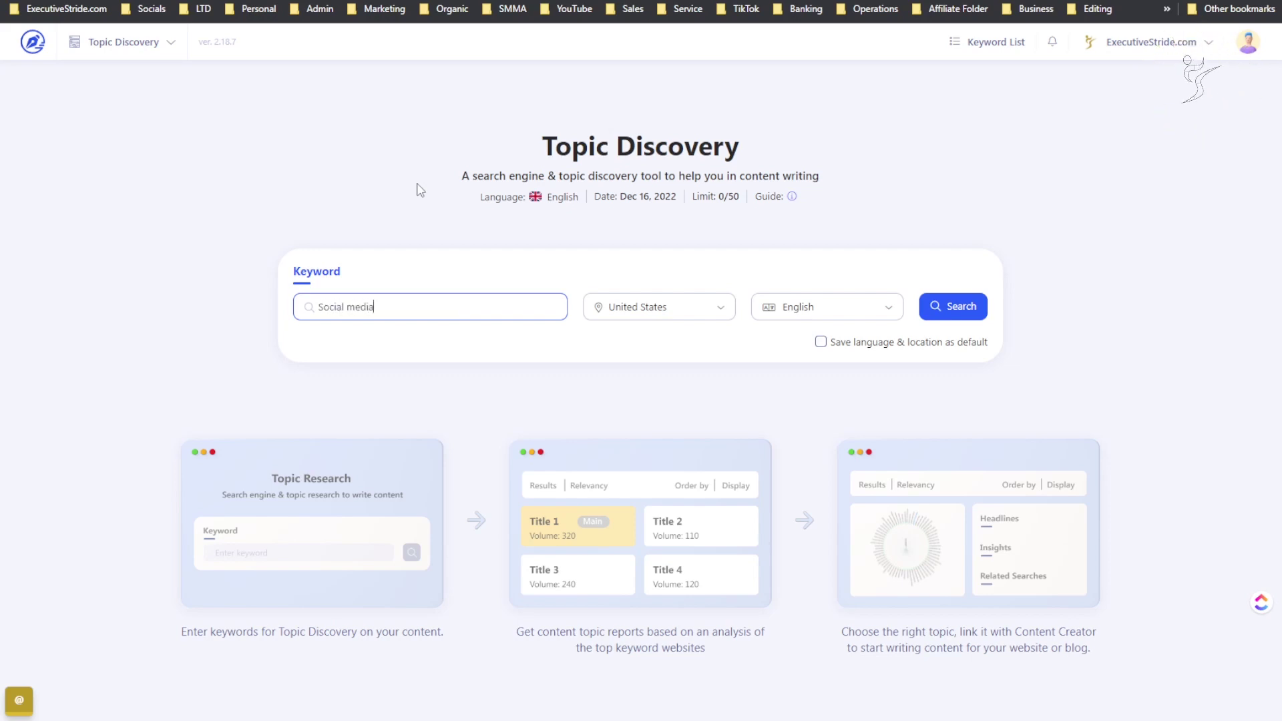
{"action": "key", "text": "BackSpace"}
{"action": "key", "text": "BackSpace"}
{"action": "key", "text": "BackSpace"}
{"action": "key", "text": "BackSpace"}
{"action": "key", "text": "BackSpace"}
{"action": "key", "text": "BackSpace"}
{"action": "key", "text": "BackSpace"}
{"action": "key", "text": "BackSpace"}
{"action": "key", "text": "BackSpace"}
{"action": "key", "text": "BackSpace"}
{"action": "key", "text": "BackSpace"}
Run a topic discovery for the keyword "ecommerce facebook advertising"
{"action": "type", "text": "facebook advertising"}
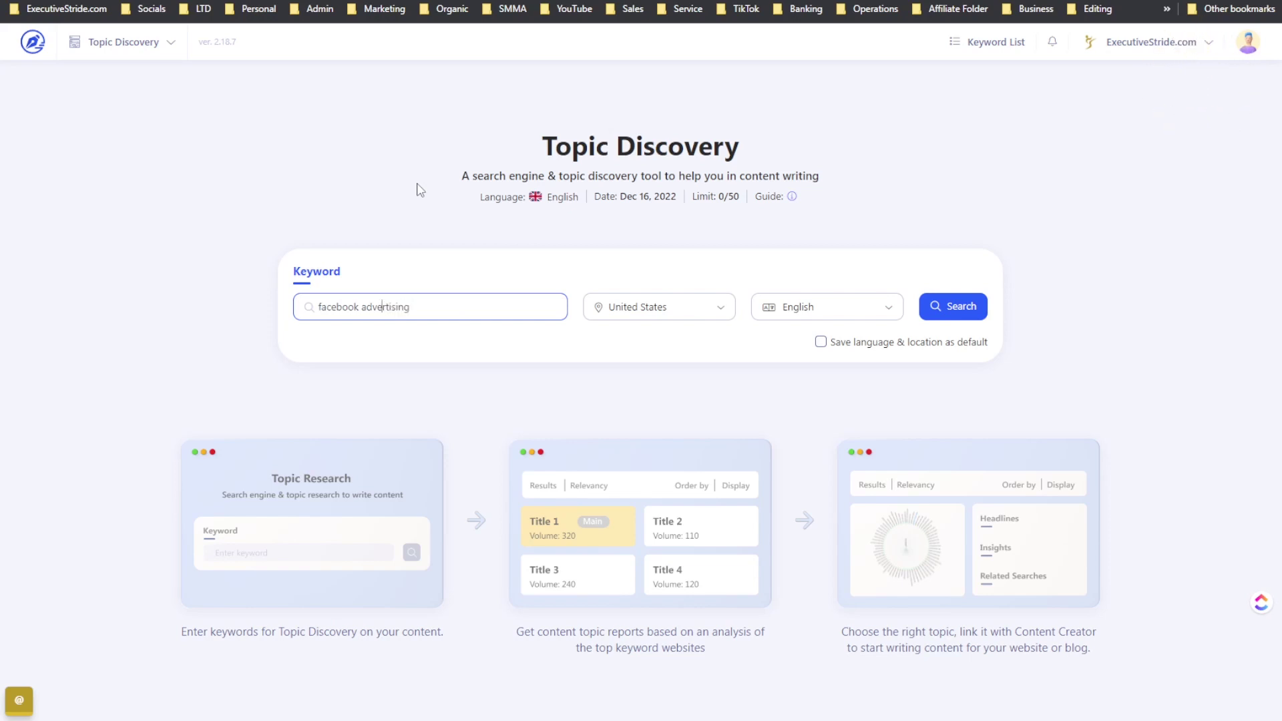
{"action": "type", "text": "ex"}
{"action": "key", "text": "BackSpace"}
{"action": "type", "text": "commerce"}
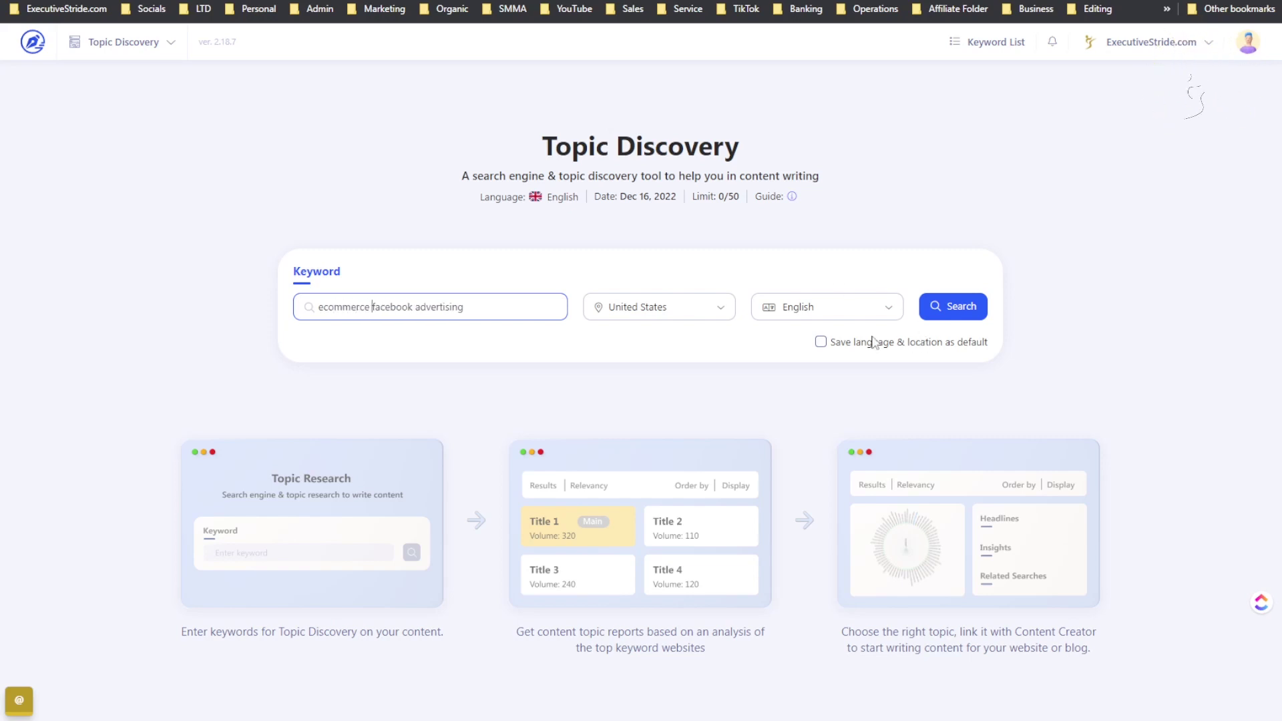
{"action": "left_click", "coordinate": [969, 314]}
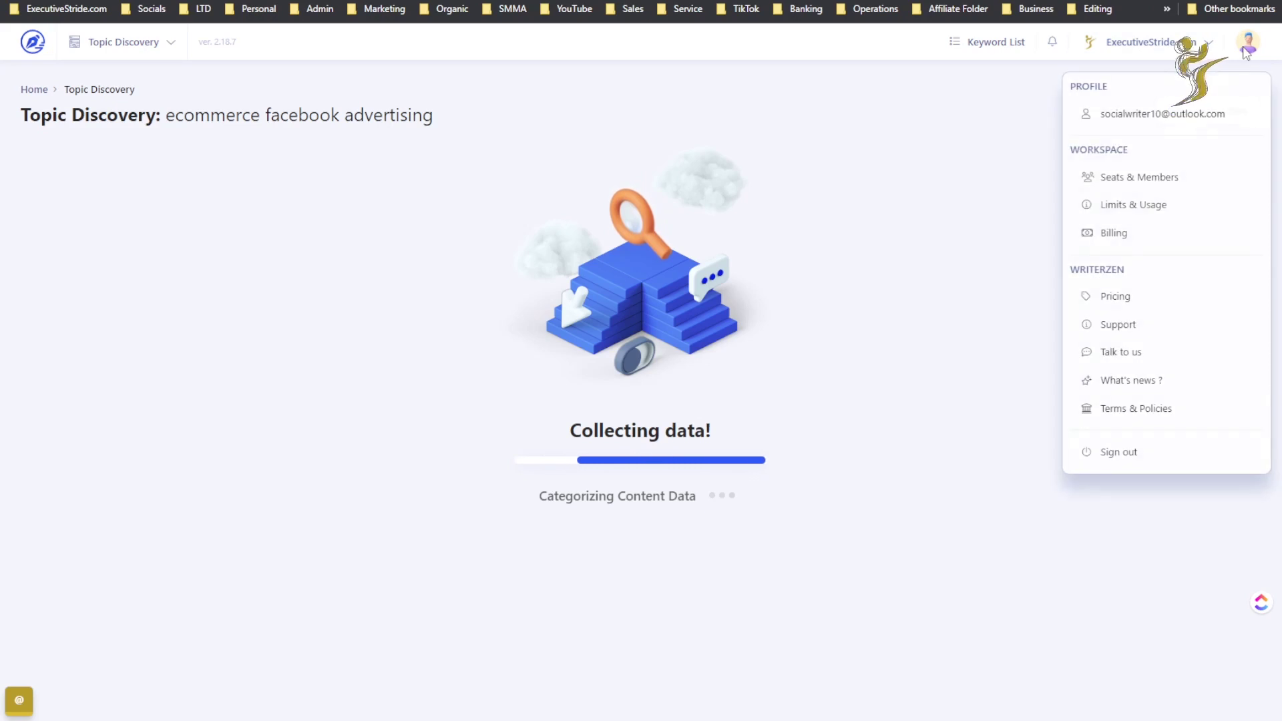
View the recent keyword lists and close the overview
{"action": "mouse_move", "coordinate": [989, 59]}
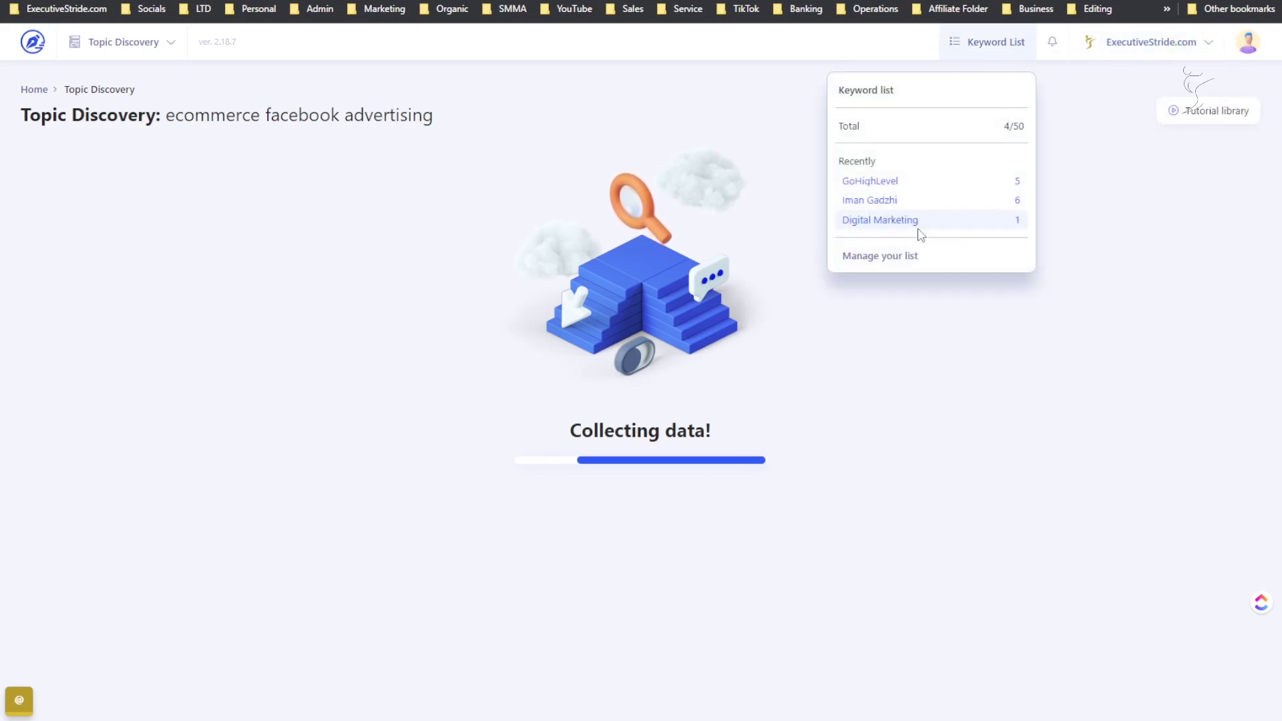
{"action": "key", "text": "ctrl+a"}
{"action": "left_click", "coordinate": [991, 393]}
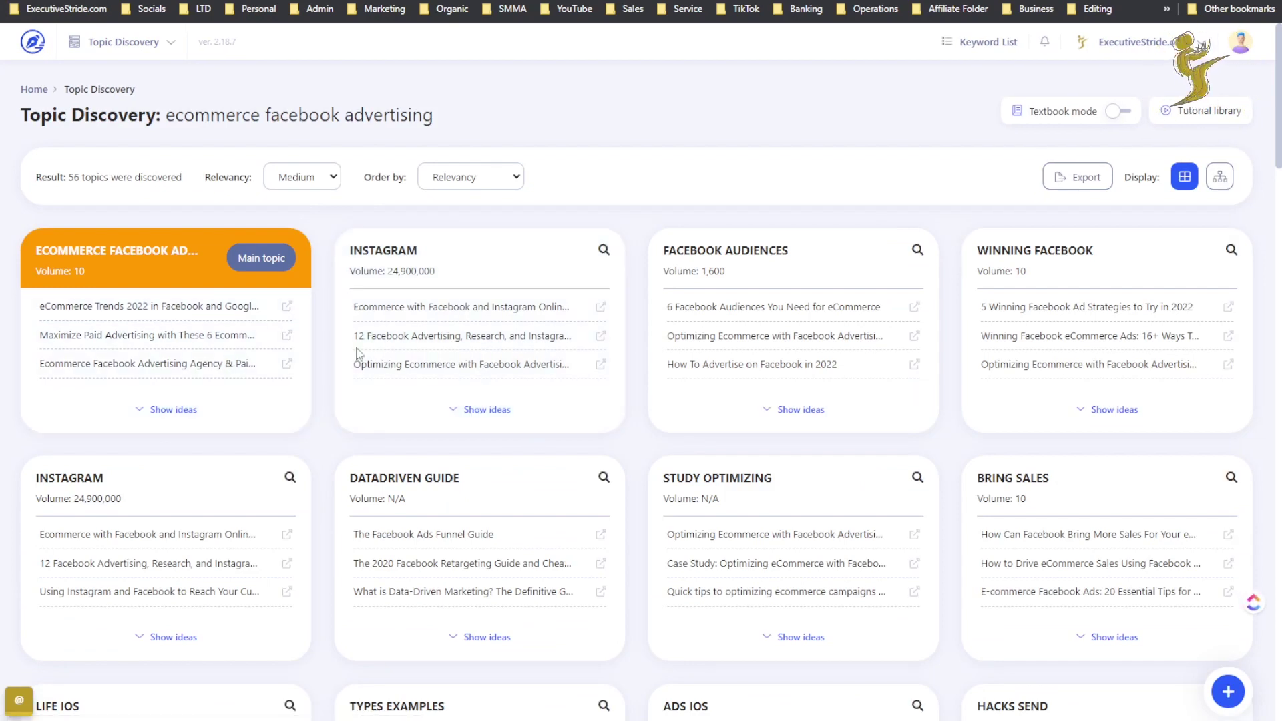
Show the ideas for the first Instagram topic and review its suggested headlines and Google Suggest insights
{"action": "left_click", "coordinate": [457, 411]}
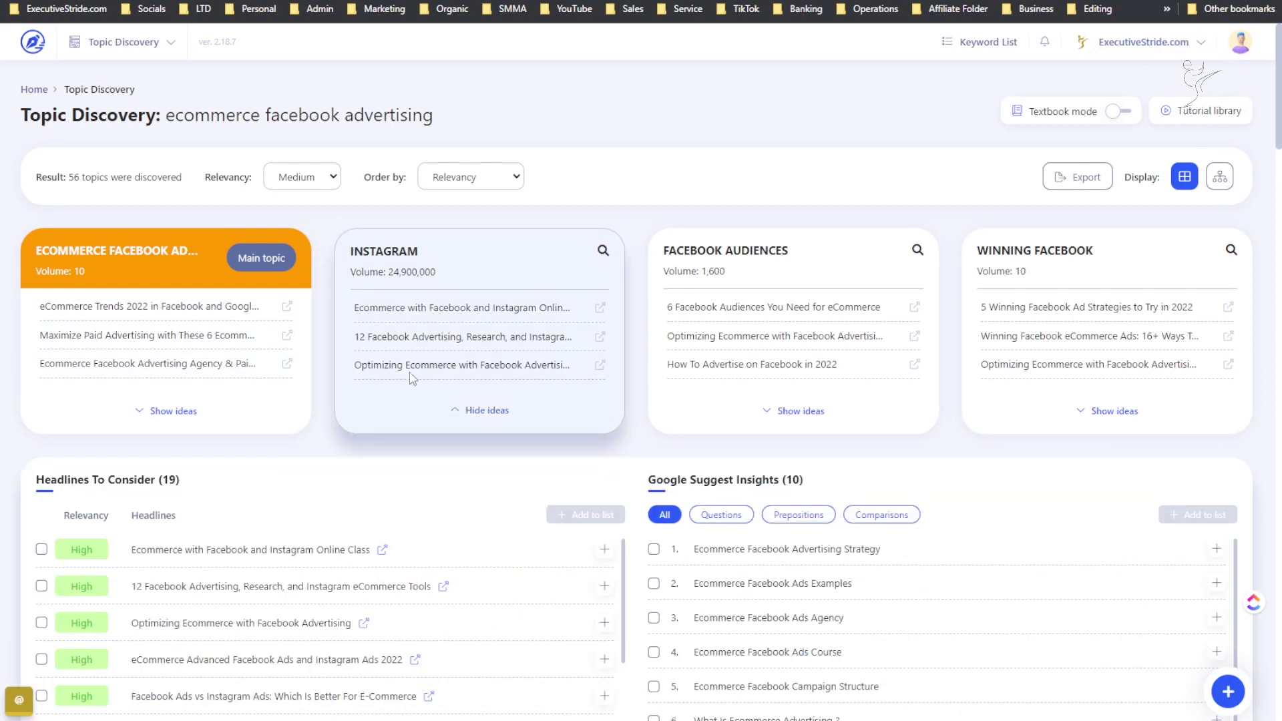
{"action": "scroll", "coordinate": [301, 428], "scroll_direction": "down", "scroll_amount": 3}
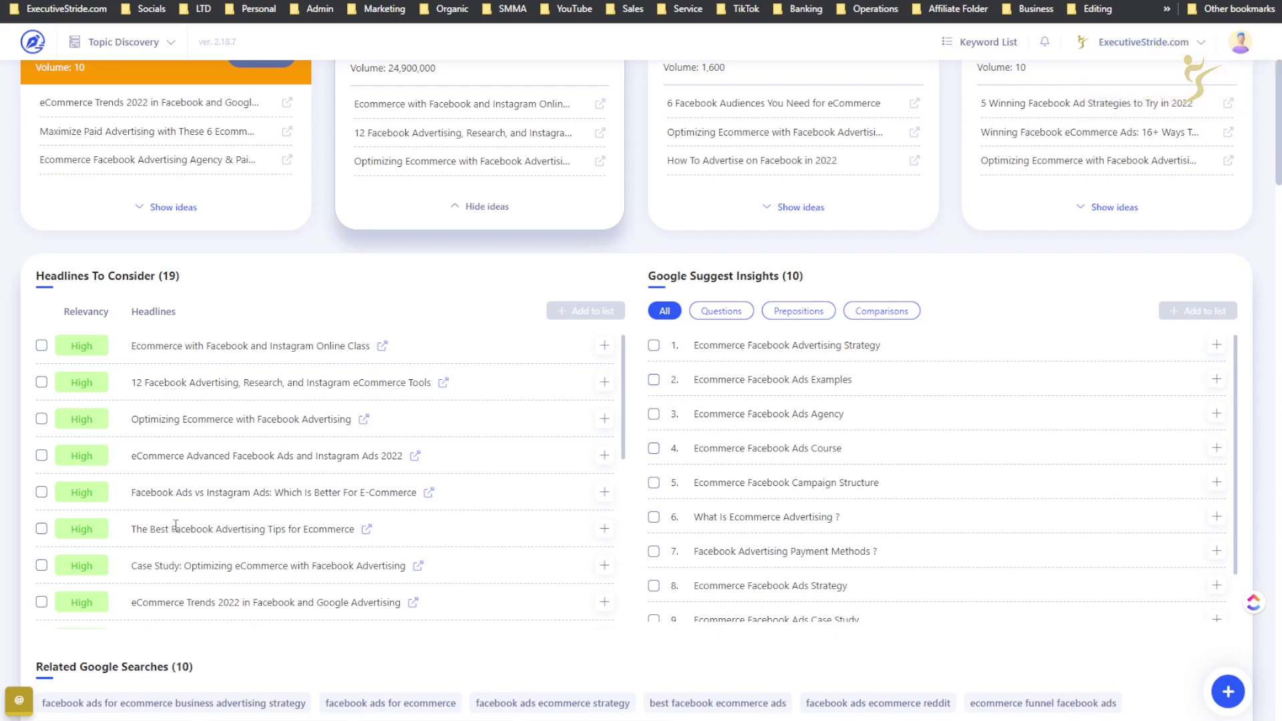
{"action": "scroll", "coordinate": [175, 418], "scroll_direction": "up", "scroll_amount": 1}
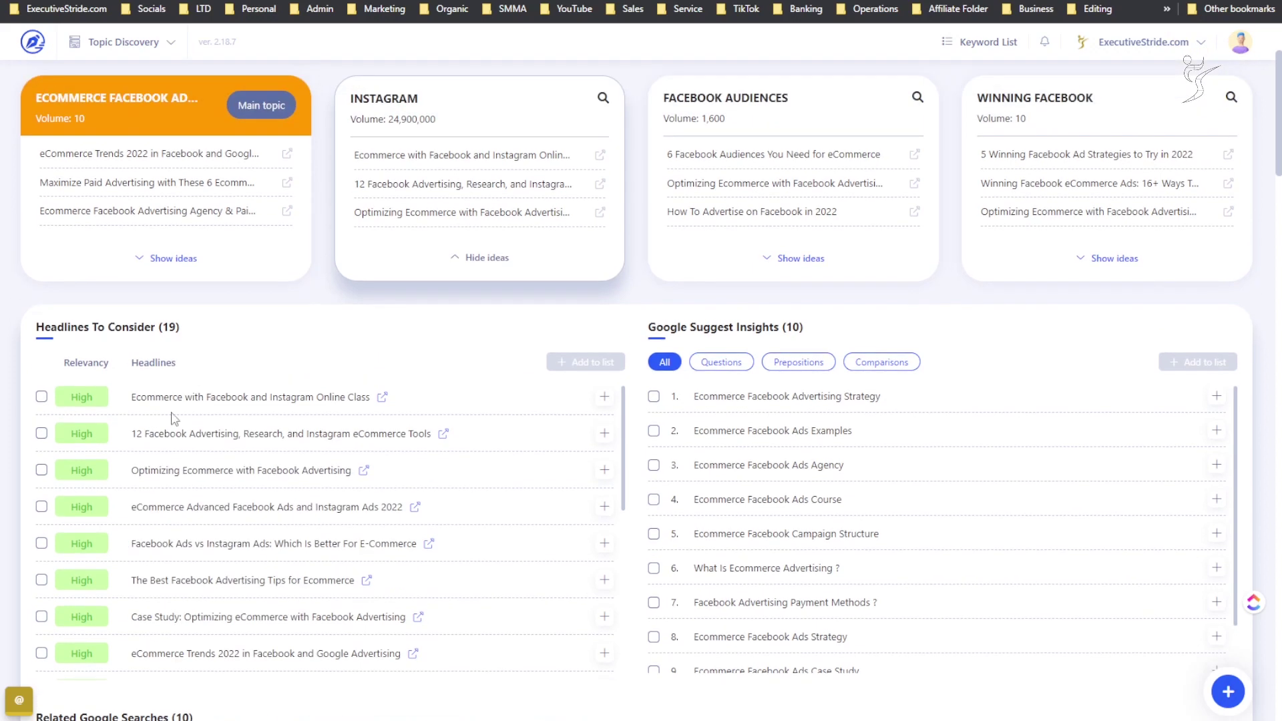
Show the ideas for the main topic and highlight the headline "Maximize Paid Advertising with These 6 Ecommerce Facebook"
{"action": "left_click", "coordinate": [142, 263]}
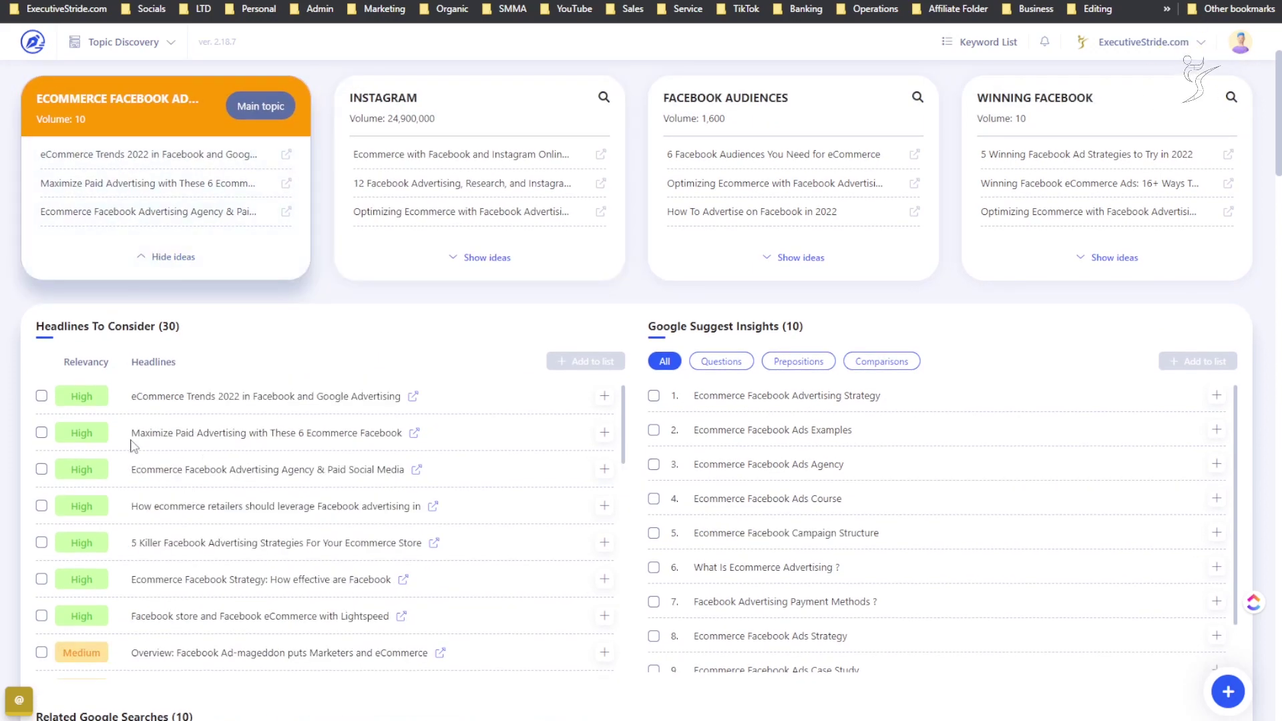
{"action": "left_click_drag", "start_coordinate": [132, 435], "coordinate": [404, 442]}
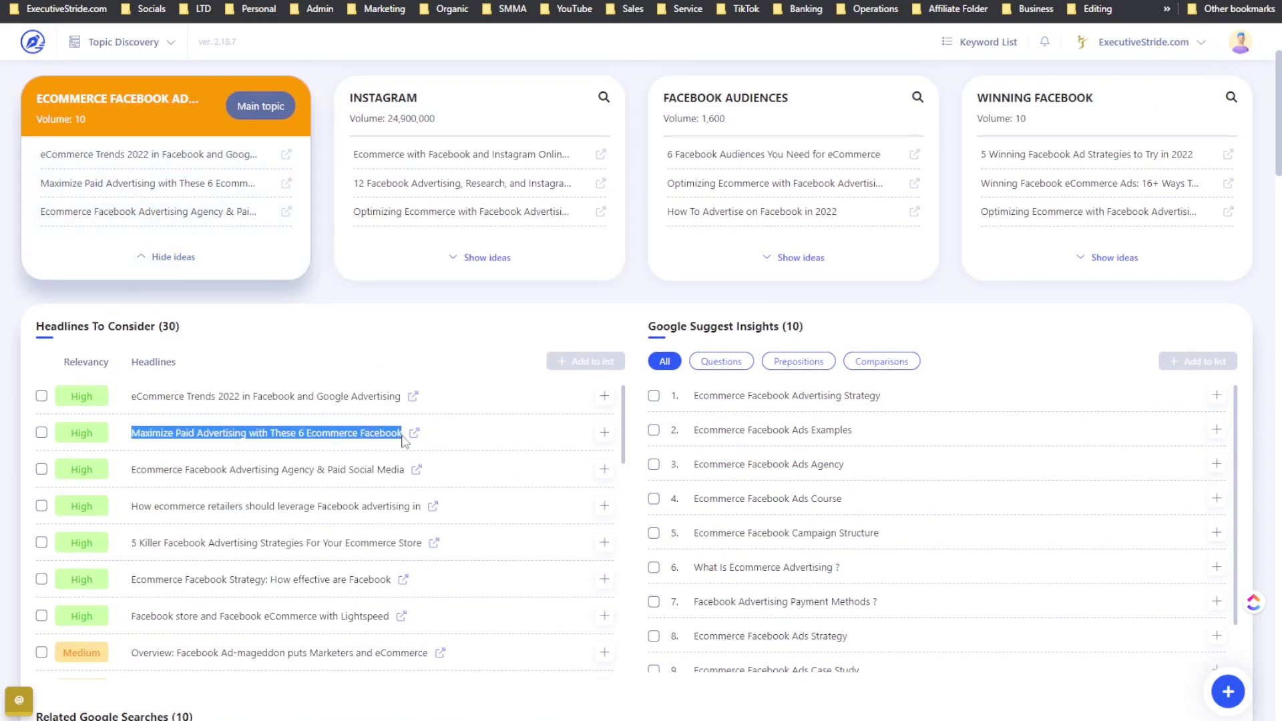
Open the Keyword Explorer tool
{"action": "scroll", "coordinate": [446, 335], "scroll_direction": "up", "scroll_amount": 2}
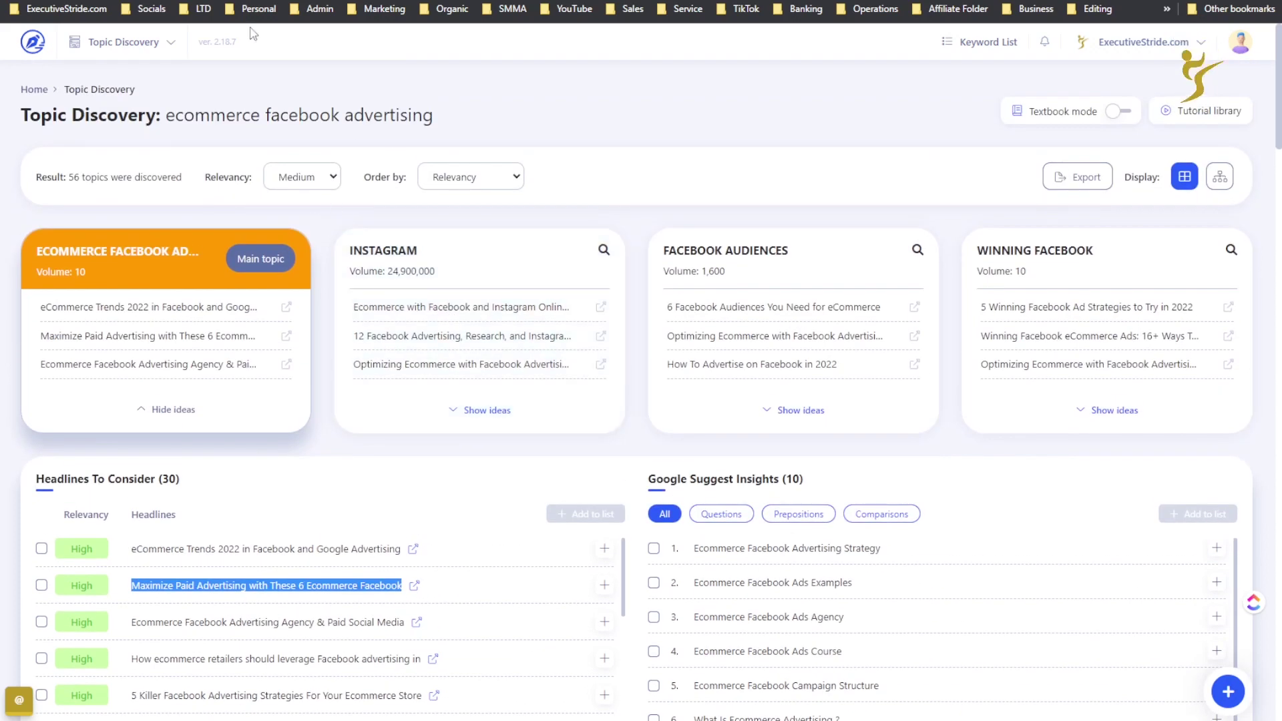
{"action": "left_click", "coordinate": [145, 44]}
{"action": "left_click", "coordinate": [348, 99]}
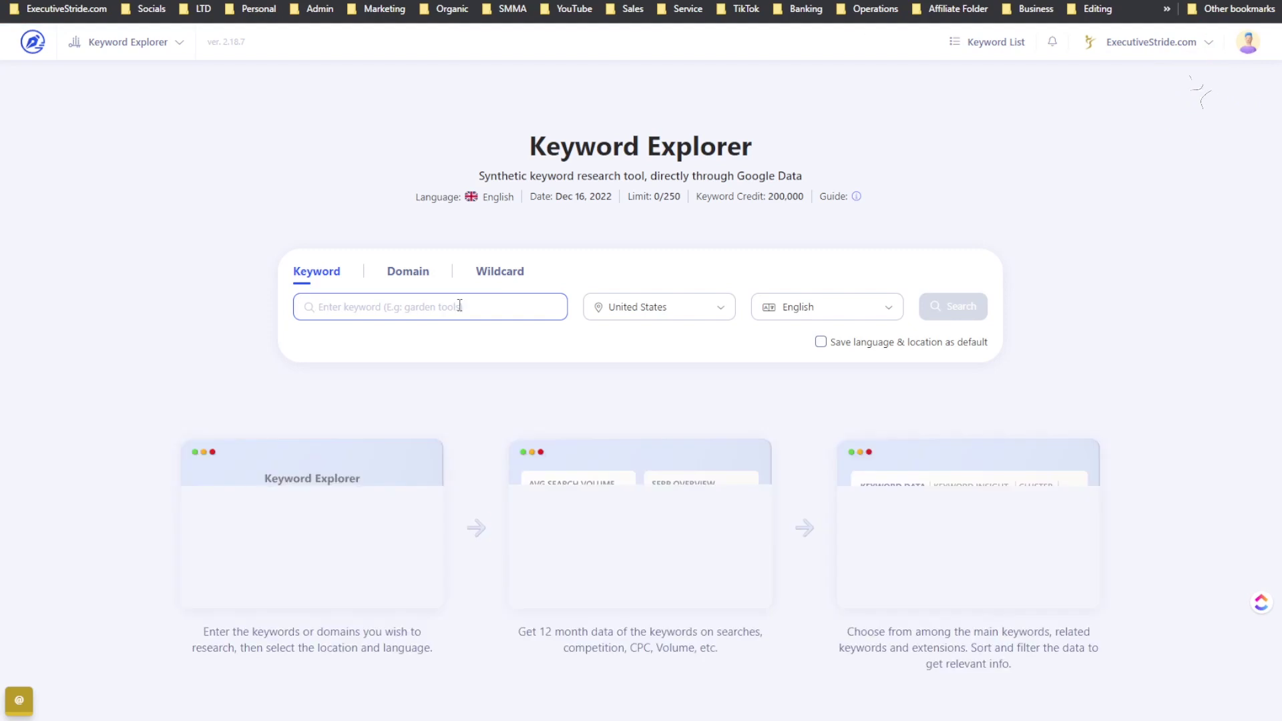
{"action": "type", "text": "facen"}
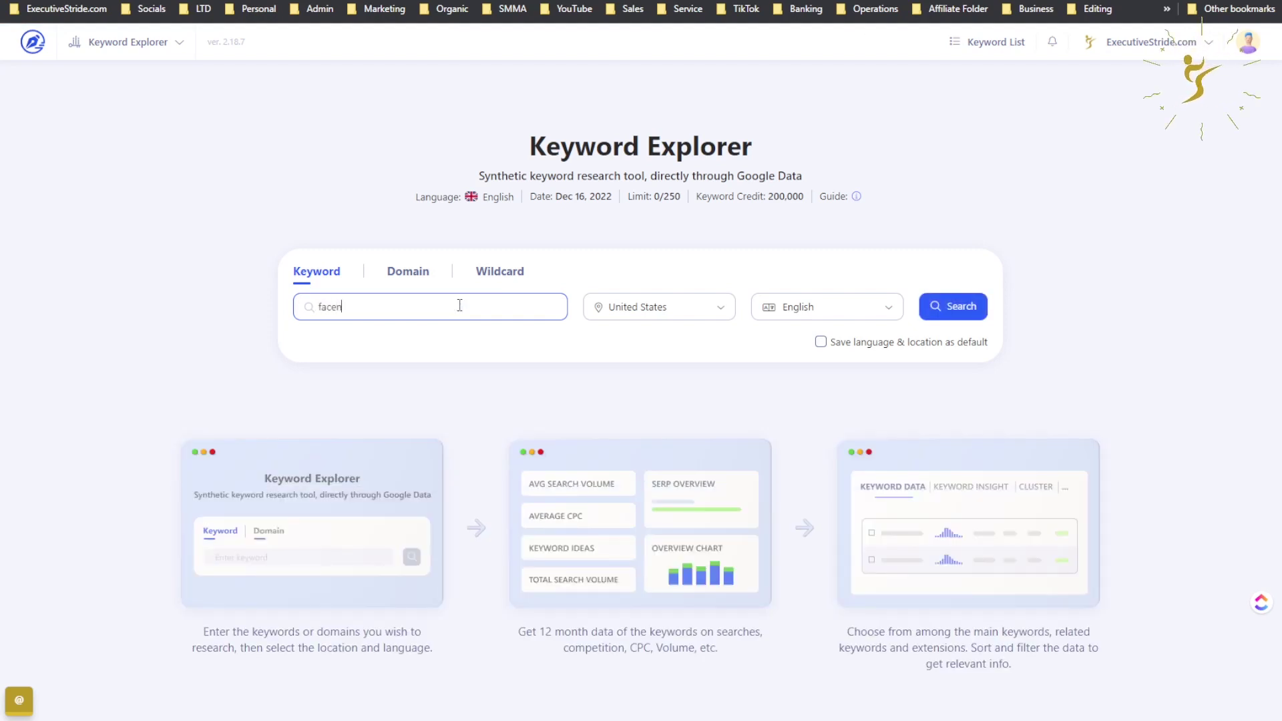
{"action": "key", "text": "BackSpace"}
{"action": "type", "text": "book "}
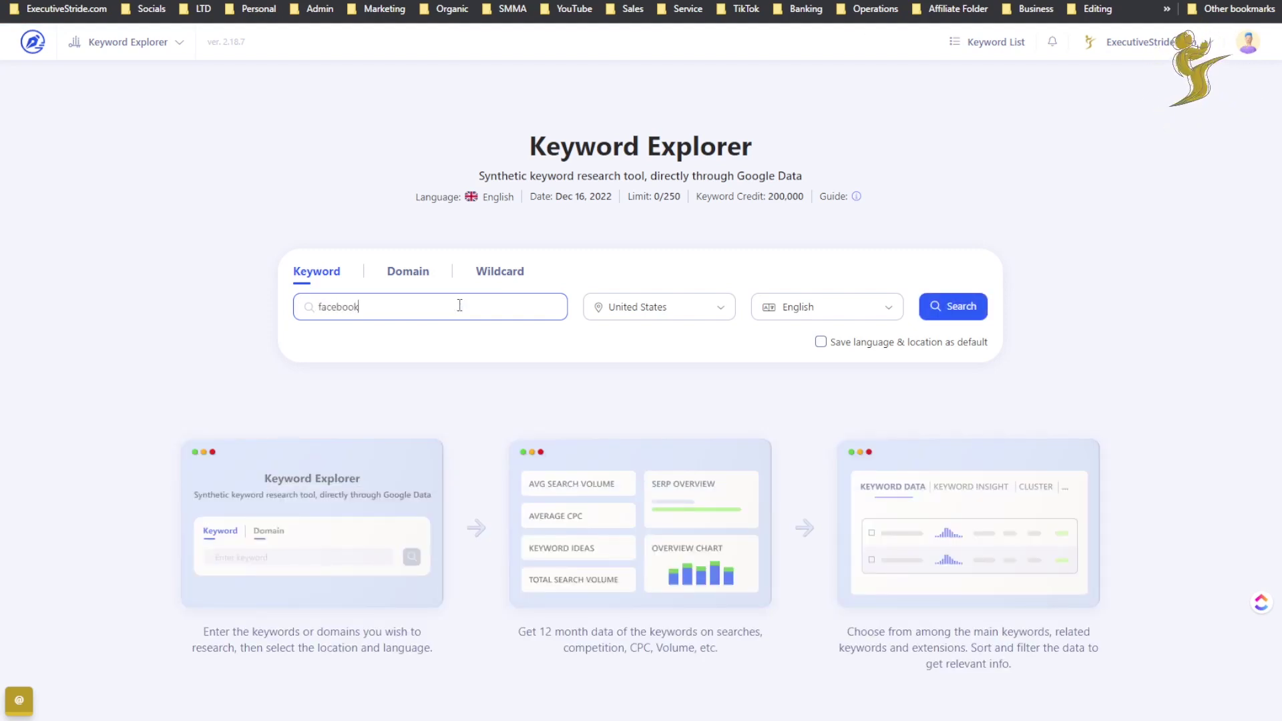
{"action": "type", "text": "e"}
{"action": "key", "text": "BackSpace"}
{"action": "key", "text": "BackSpace"}
{"action": "key", "text": "BackSpace"}
{"action": "key", "text": "BackSpace"}
{"action": "key", "text": "BackSpace"}
{"action": "key", "text": "BackSpace"}
{"action": "key", "text": "BackSpace"}
{"action": "key", "text": "BackSpace"}
{"action": "key", "text": "BackSpace"}
{"action": "key", "text": "BackSpace"}
Run a keyword search for "ecommerce facebook advertising" in Keyword Explorer
{"action": "type", "text": "ed"}
{"action": "type", "text": "ommerce"}
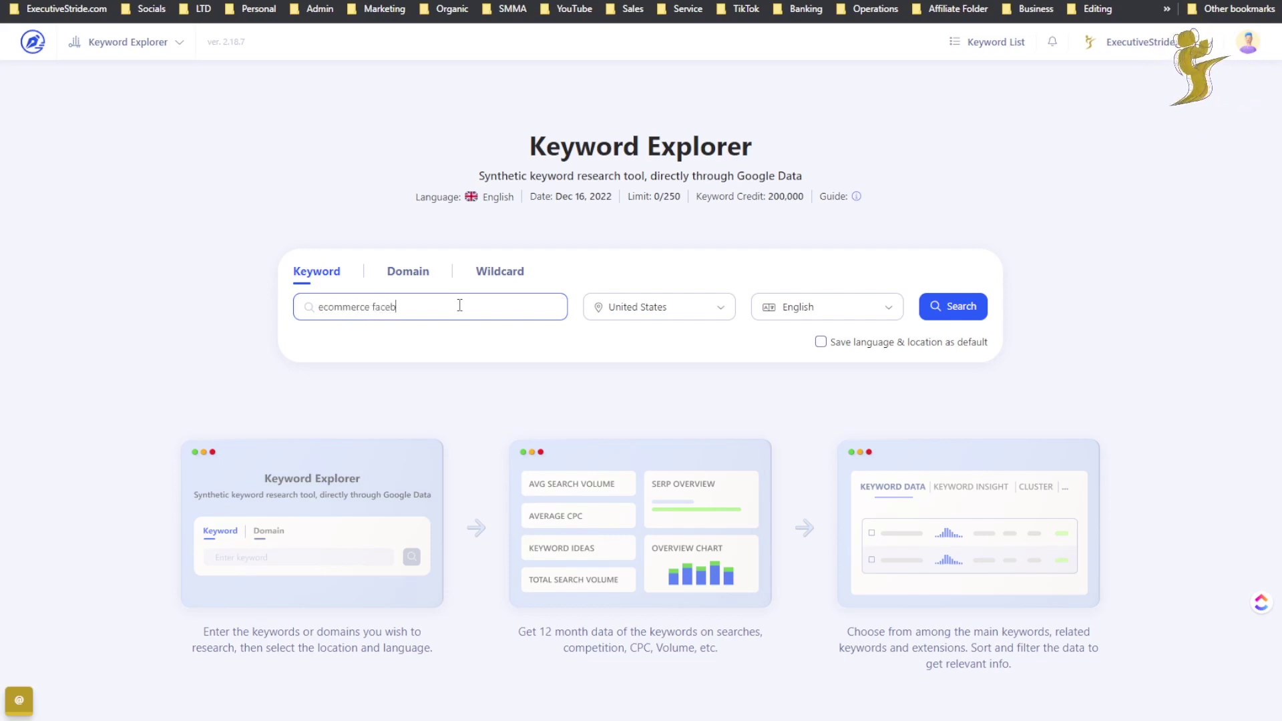
{"action": "type", "text": " facebook adver"}
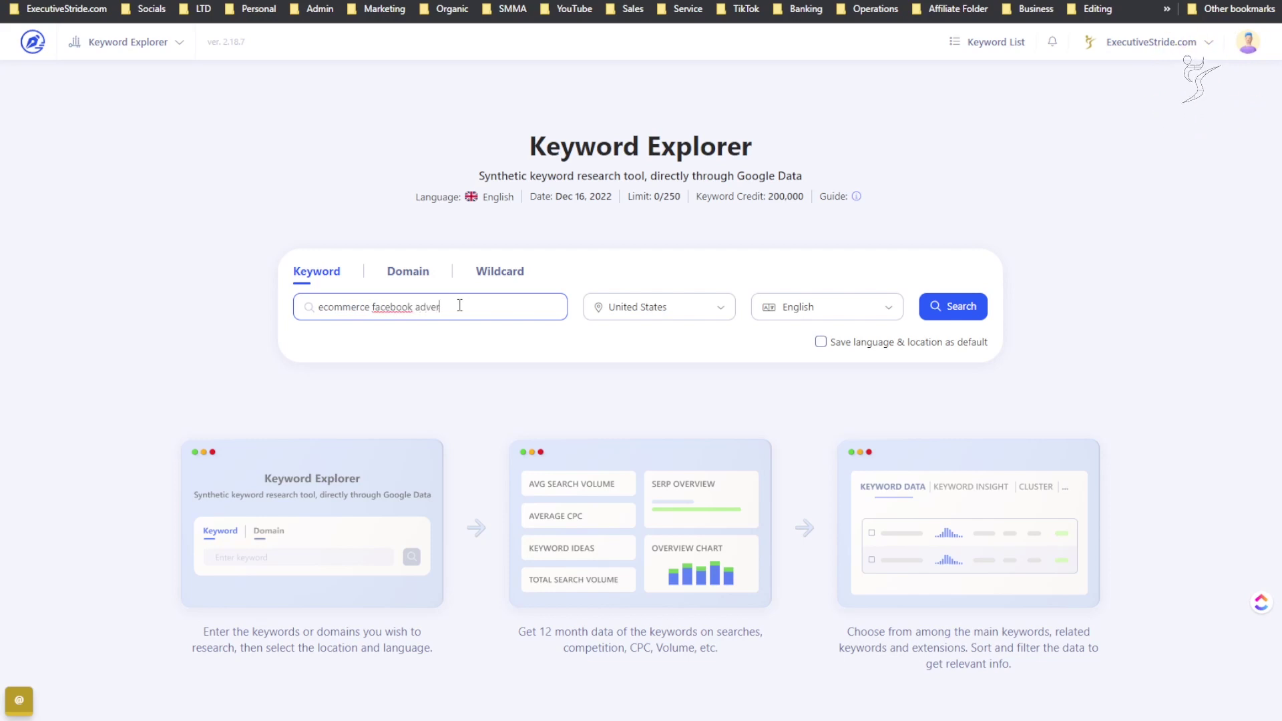
{"action": "key", "text": "Return"}
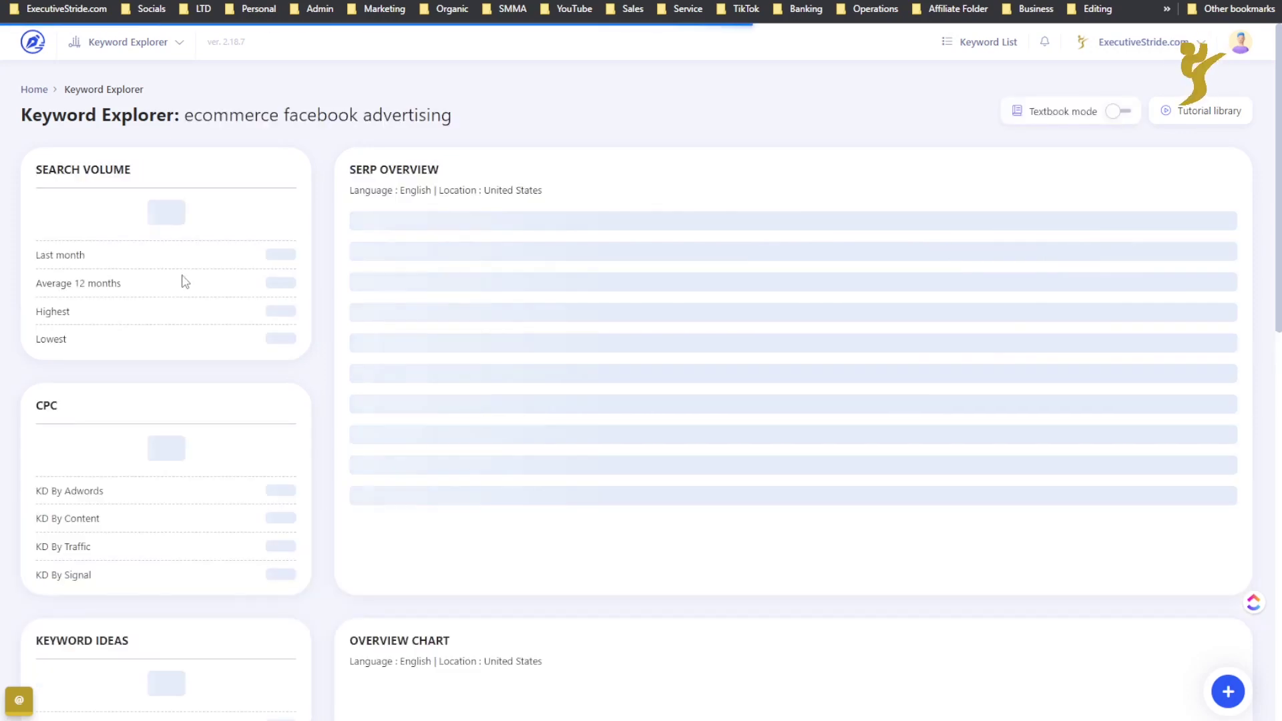
Review the Keyword Explorer results for "ecommerce facebook advertising", including search volume, CPC, SERP overview and overview chart
{"action": "scroll", "coordinate": [185, 281], "scroll_direction": "down", "scroll_amount": 1}
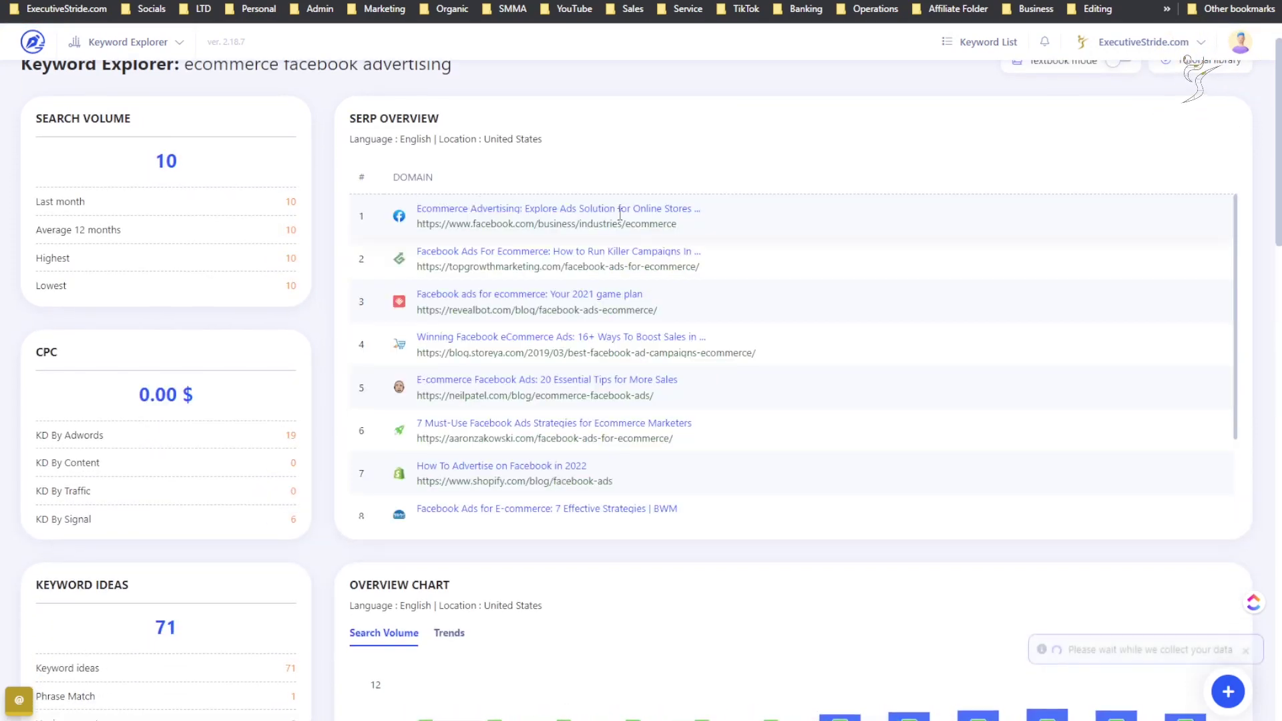
{"action": "scroll", "coordinate": [600, 212], "scroll_direction": "down", "scroll_amount": 5}
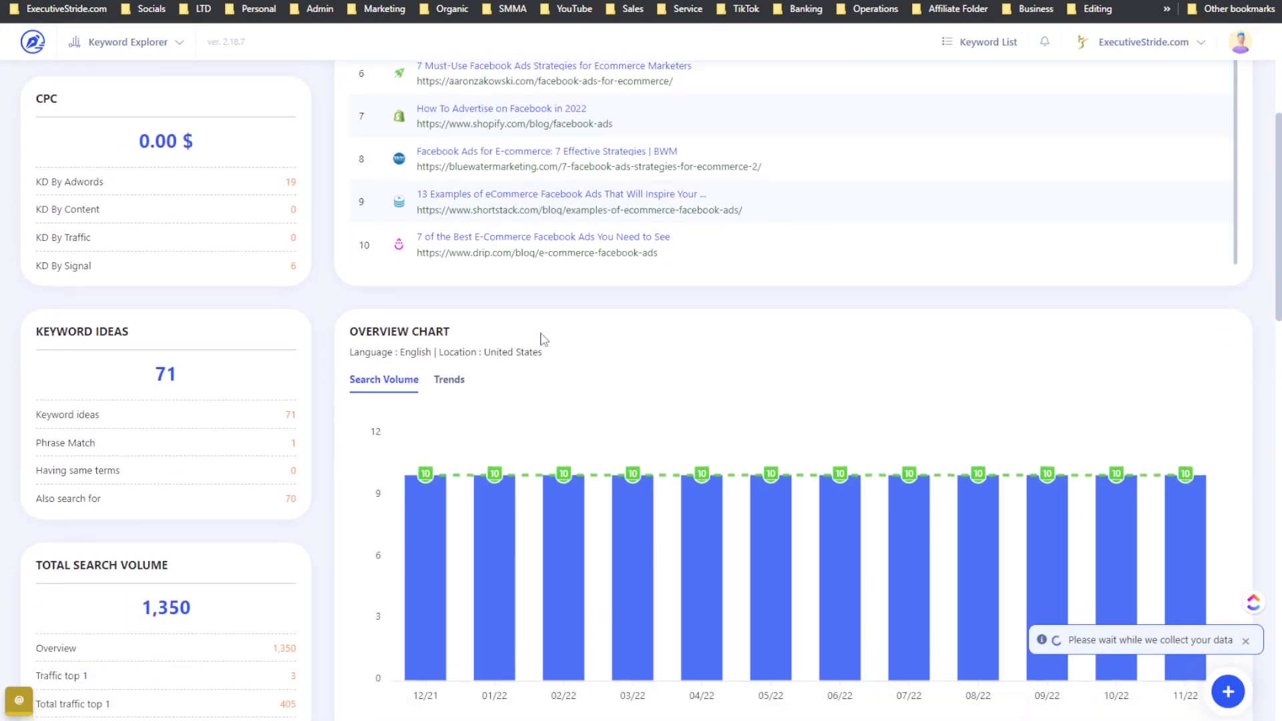
{"action": "scroll", "coordinate": [543, 345], "scroll_direction": "up", "scroll_amount": 9}
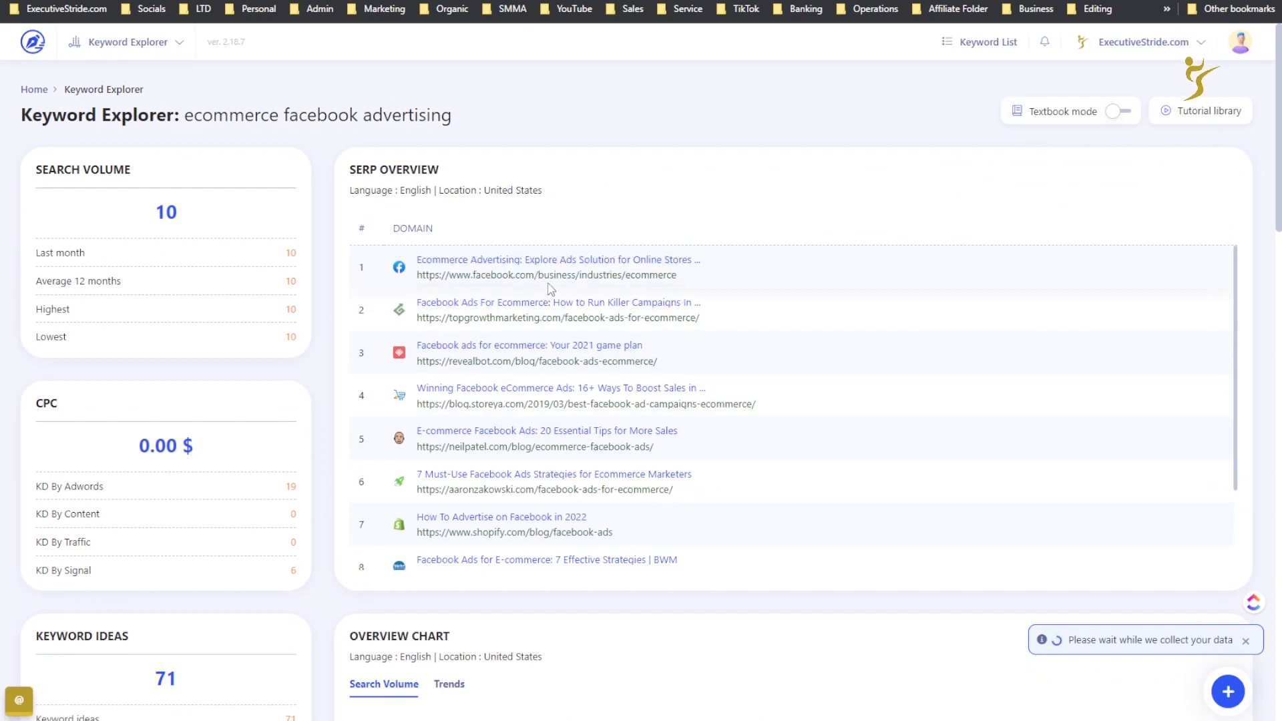
{"action": "scroll", "coordinate": [472, 280], "scroll_direction": "down", "scroll_amount": 2}
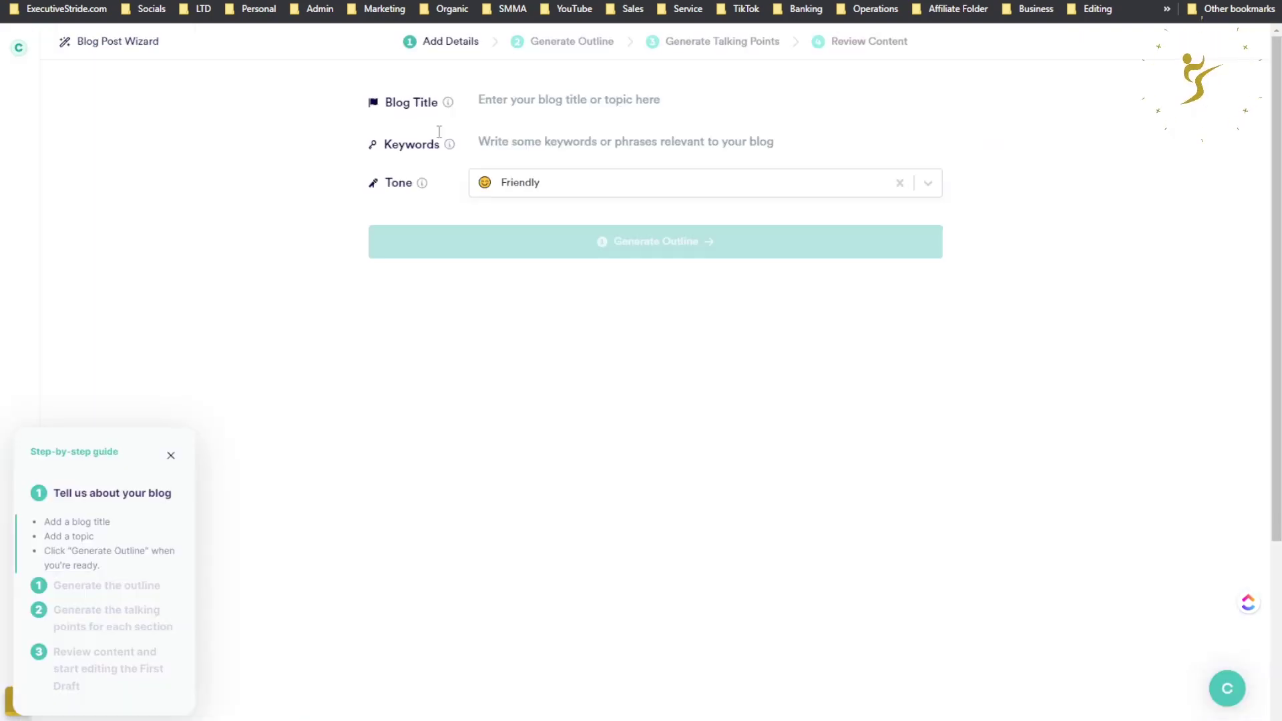
In Copy.ai's Blog Post Wizard, enter the blog title "How to run facebook ads for ecommerce stores 2022"
{"action": "left_click", "coordinate": [486, 101]}
{"action": "type", "text": "How to do"}
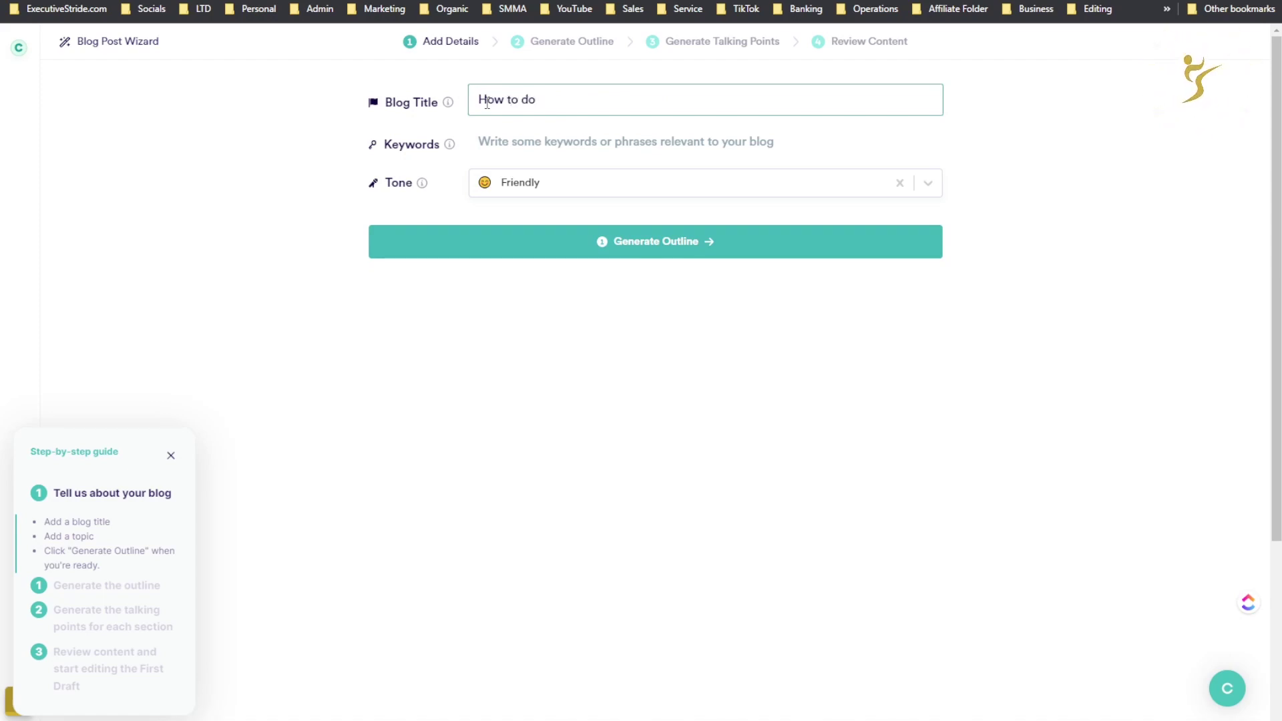
{"action": "key", "text": "BackSpace"}
{"action": "key", "text": "BackSpace"}
{"action": "type", "text": "run facebook"}
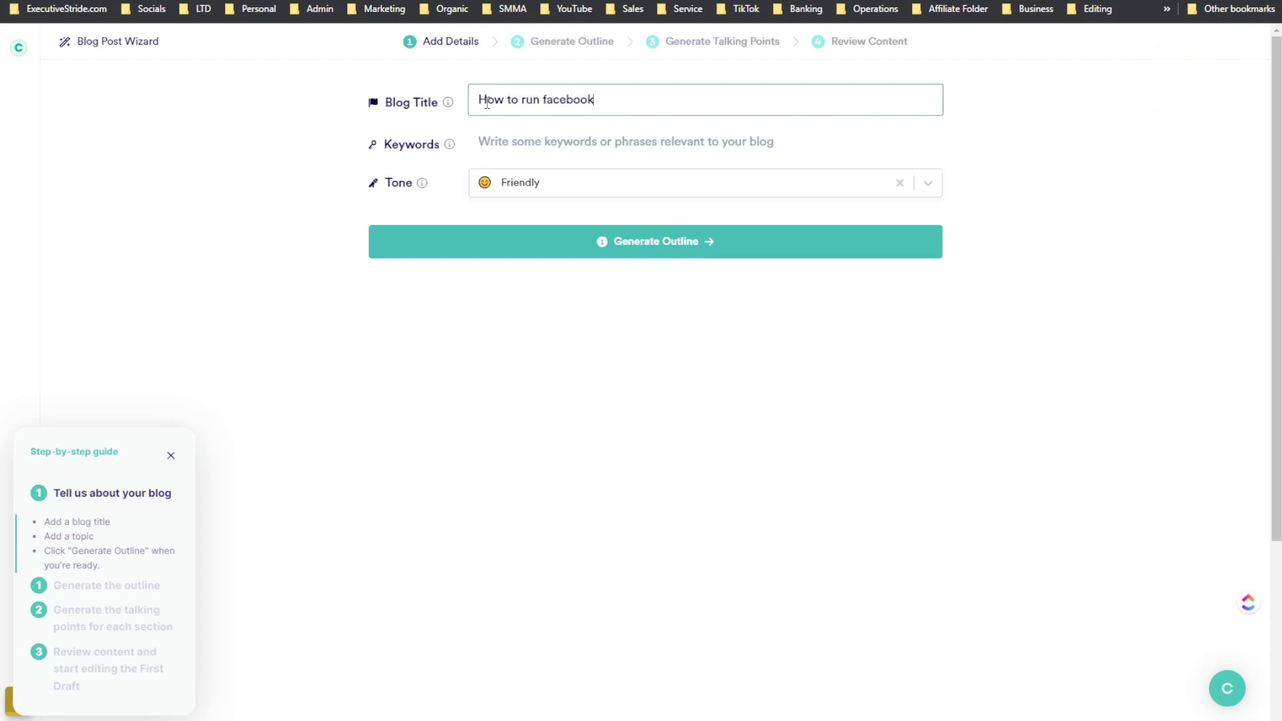
{"action": "type", "text": " ads for ecommer"}
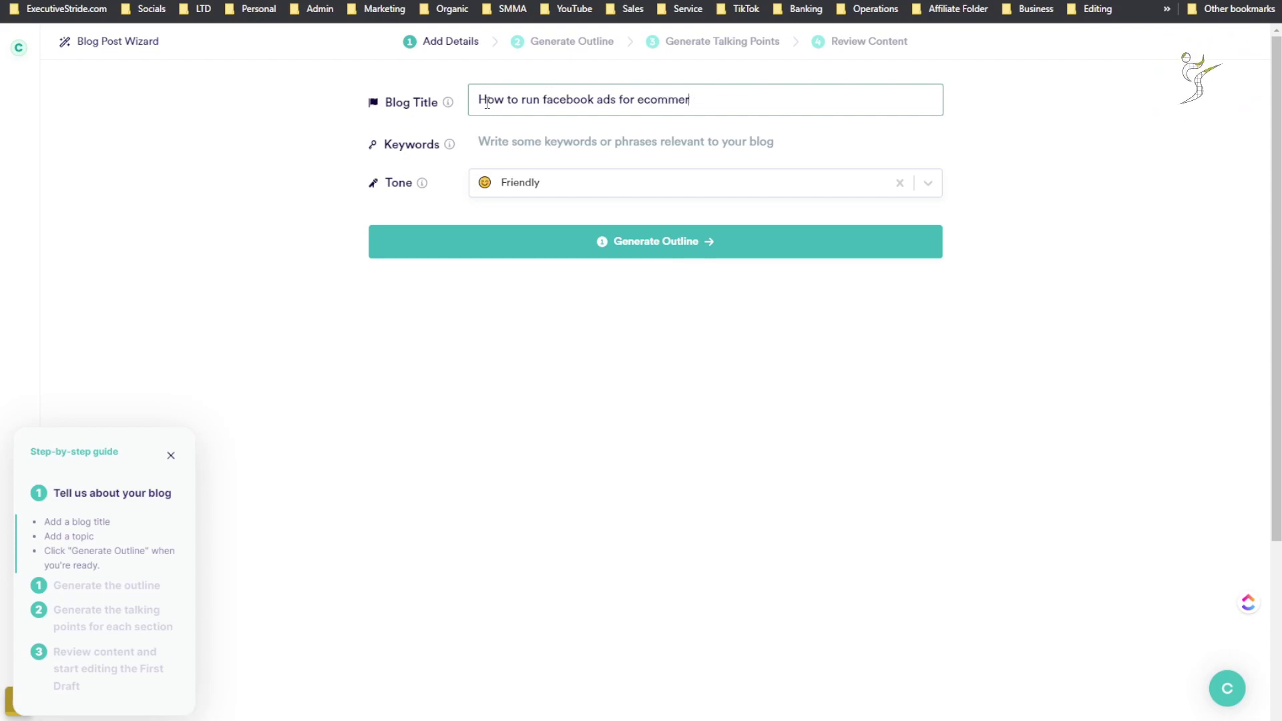
{"action": "type", "text": "ce stores 2022"}
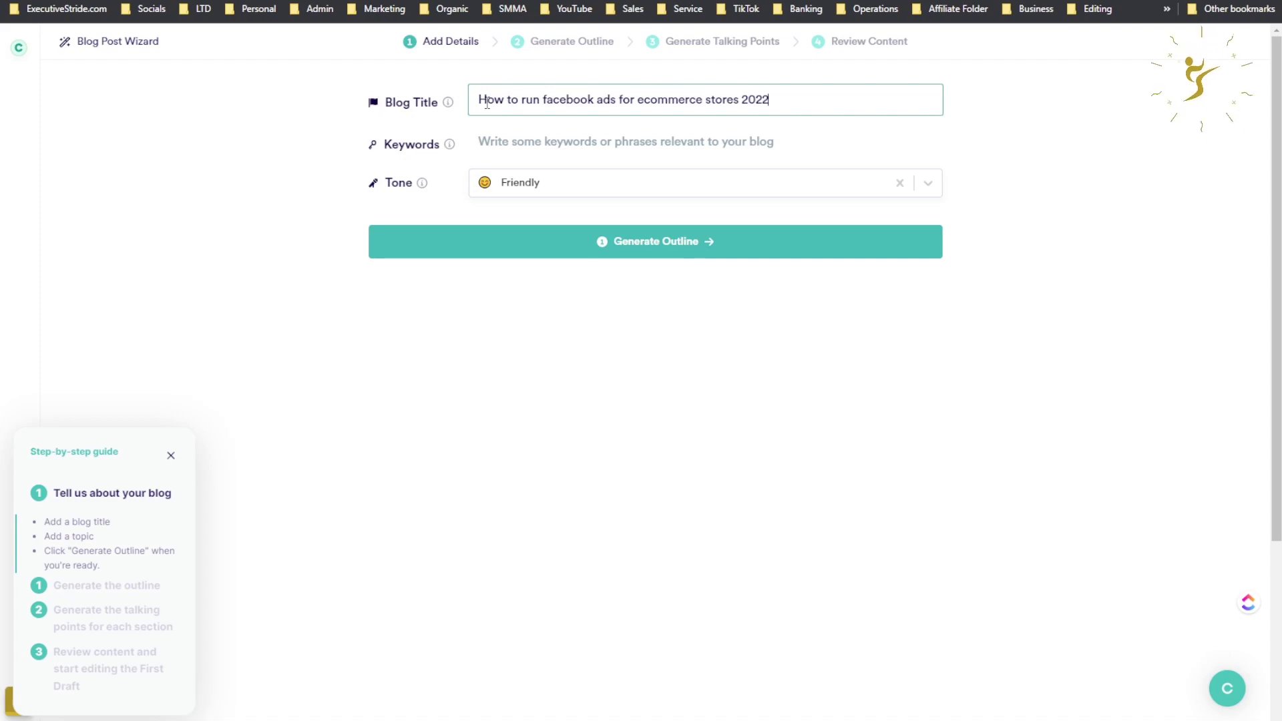
{"action": "key", "text": "Tab"}
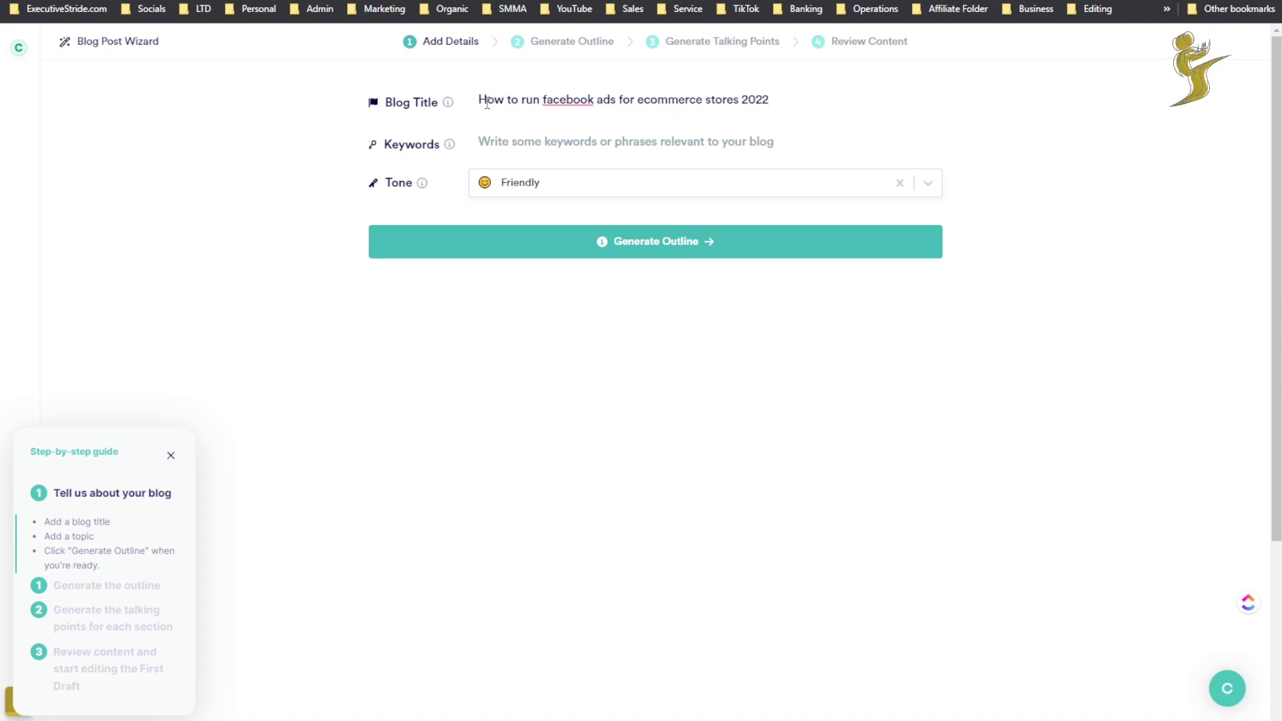
Enter "facebook ads, ecommerce" as the blog post's keywords
{"action": "left_click", "coordinate": [552, 152]}
{"action": "type", "text": "fac"}
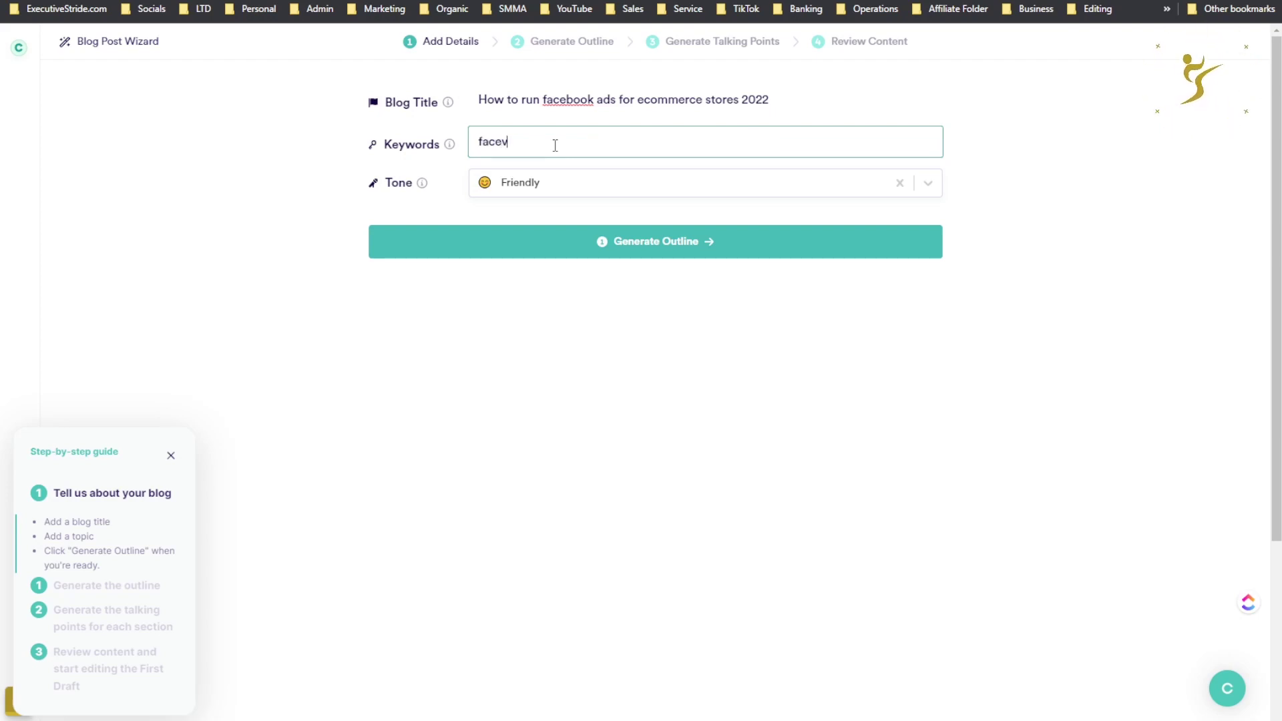
{"action": "type", "text": "ebook ads, e"}
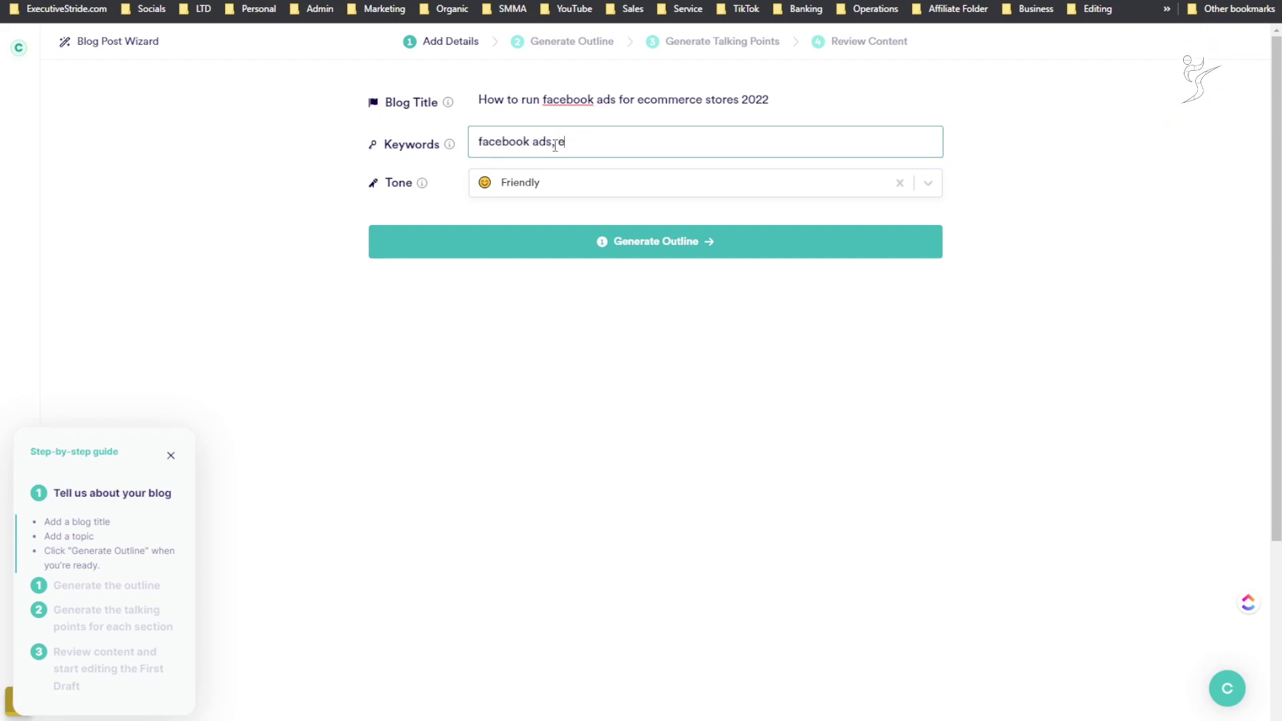
{"action": "type", "text": "commerce"}
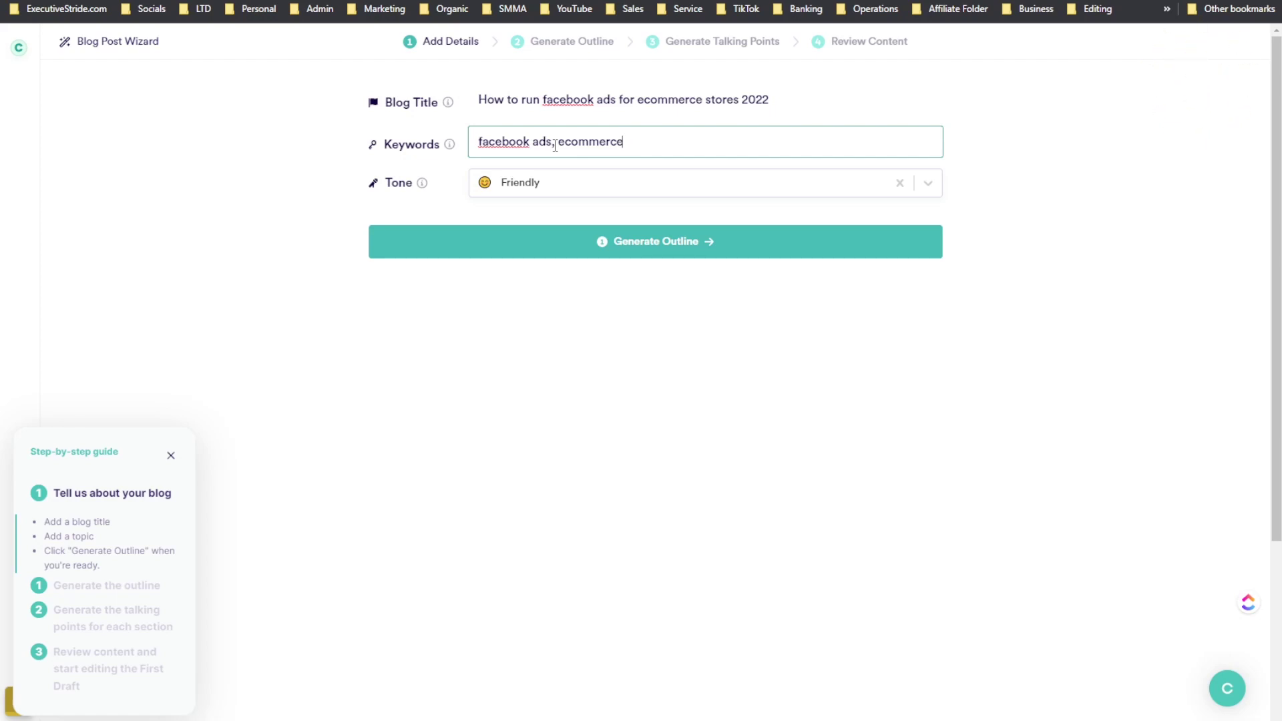
Set the blog post's tone to Professional and generate the outline
{"action": "left_click", "coordinate": [540, 184]}
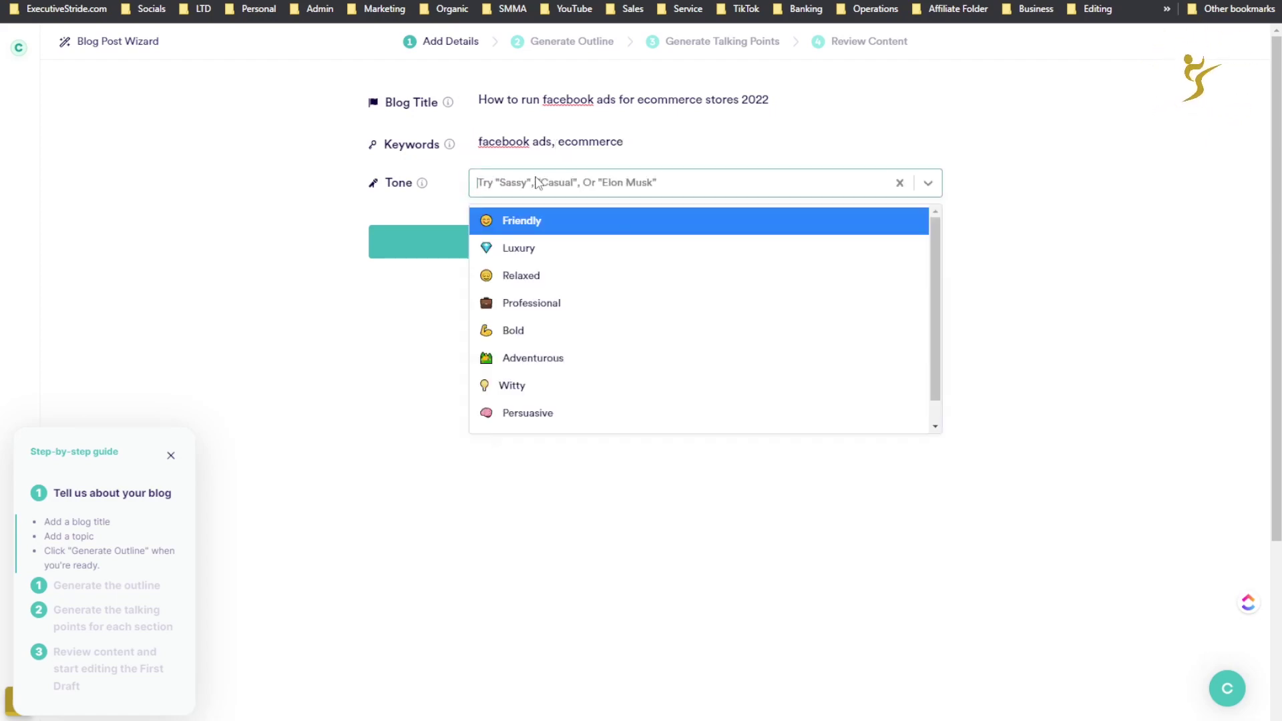
{"action": "scroll", "coordinate": [561, 220], "scroll_direction": "down", "scroll_amount": 1}
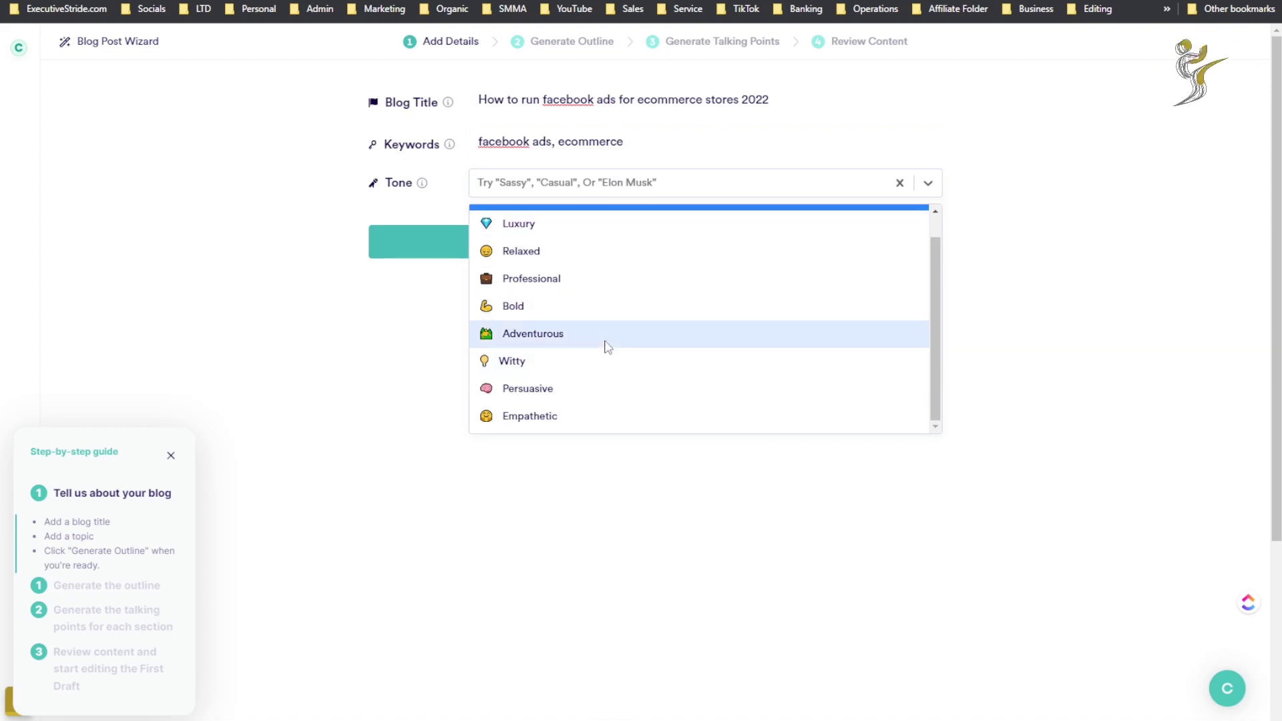
{"action": "scroll", "coordinate": [581, 275], "scroll_direction": "up", "scroll_amount": 1}
{"action": "key", "text": "Return"}
{"action": "left_click", "coordinate": [506, 175]}
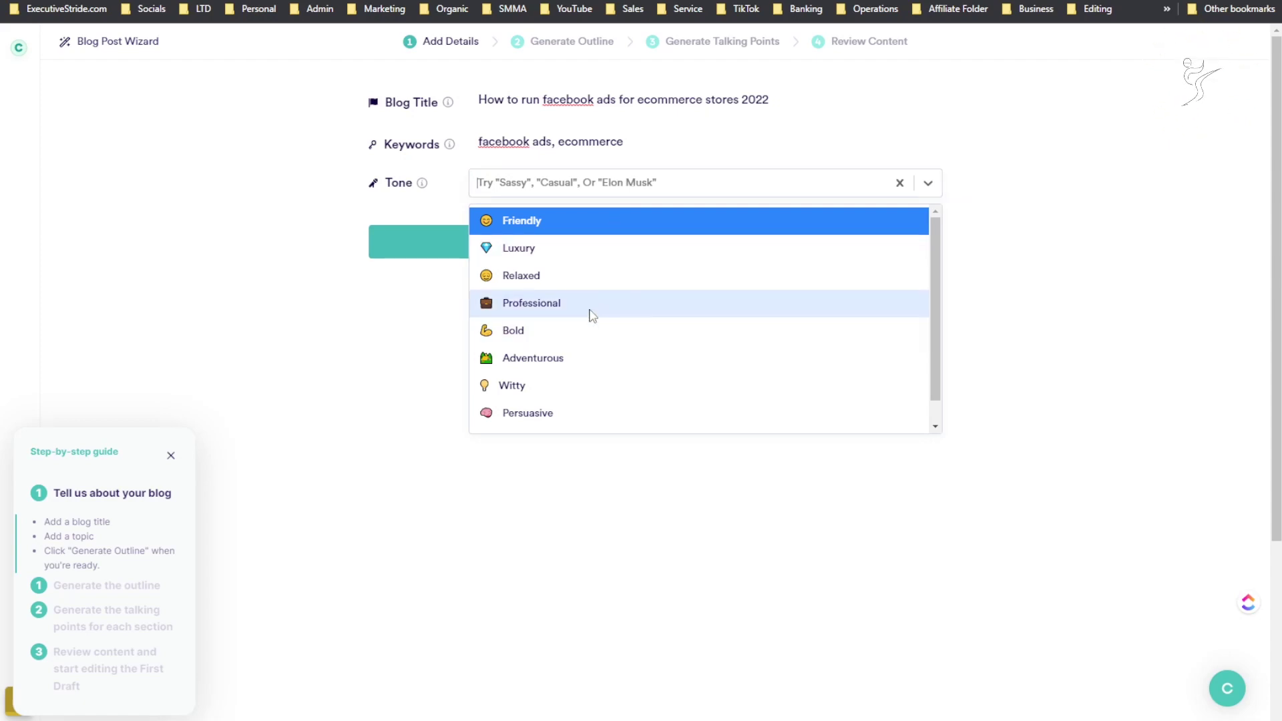
{"action": "left_click", "coordinate": [555, 313]}
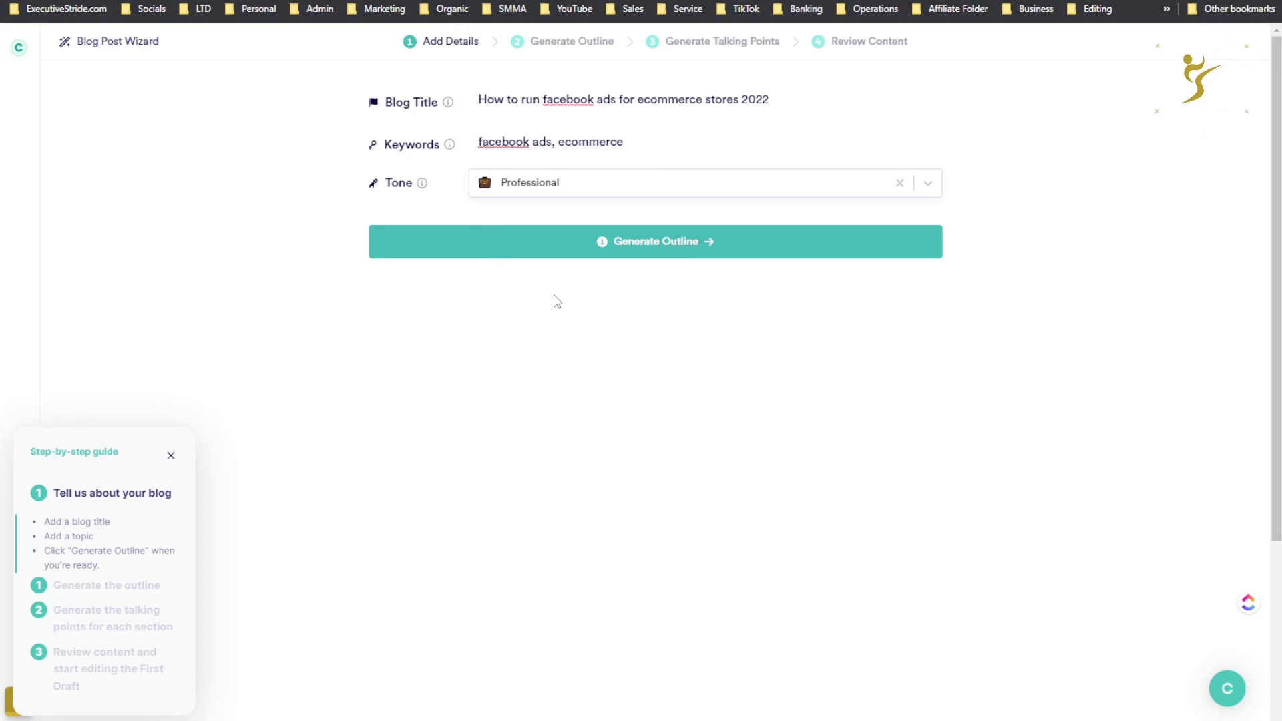
{"action": "left_click", "coordinate": [547, 250]}
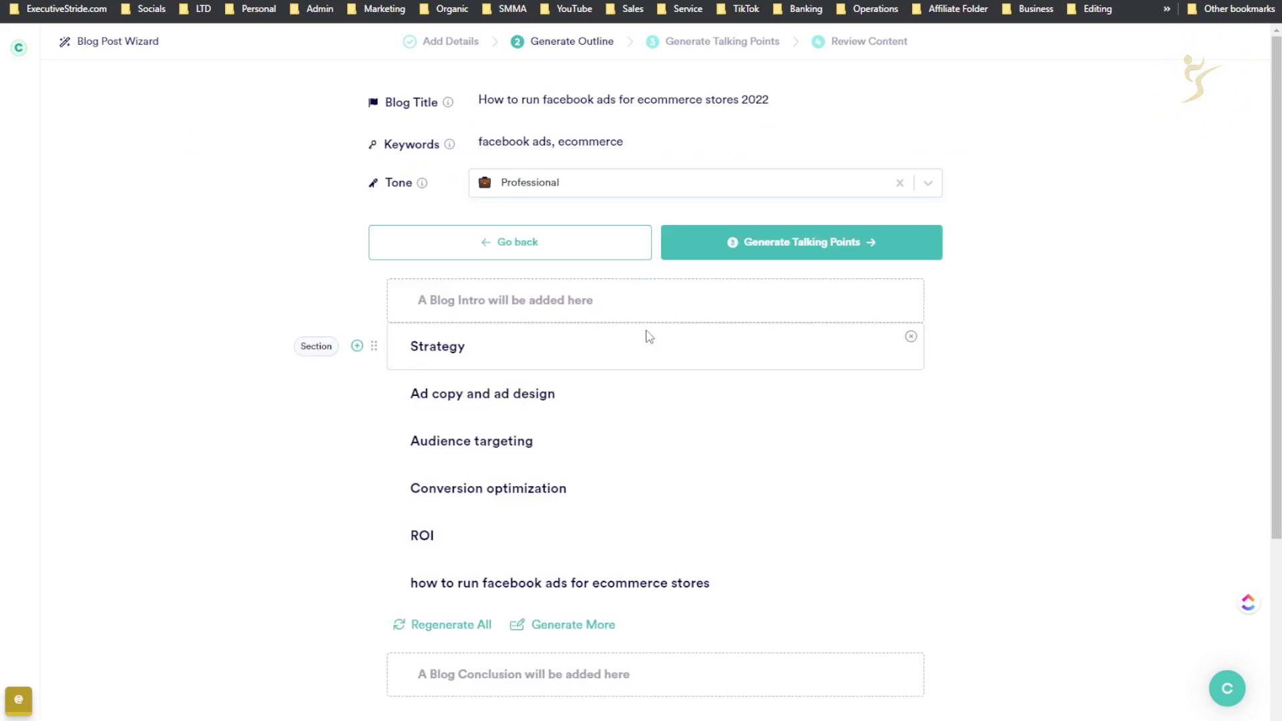
Review the generated outline and place the cursor in the "Strategy" and "Ad copy and ad design" section headings
{"action": "scroll", "coordinate": [555, 401], "scroll_direction": "down", "scroll_amount": 2}
{"action": "scroll", "coordinate": [490, 290], "scroll_direction": "up", "scroll_amount": 4}
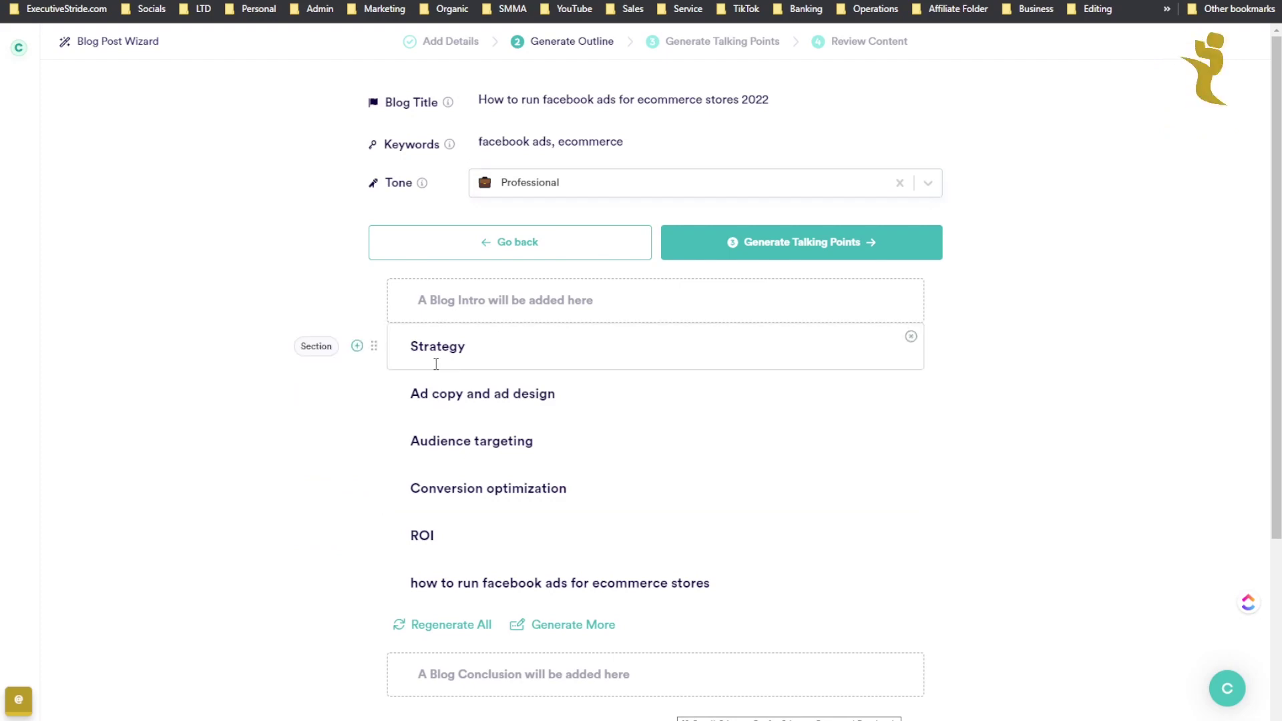
{"action": "left_click", "coordinate": [471, 346]}
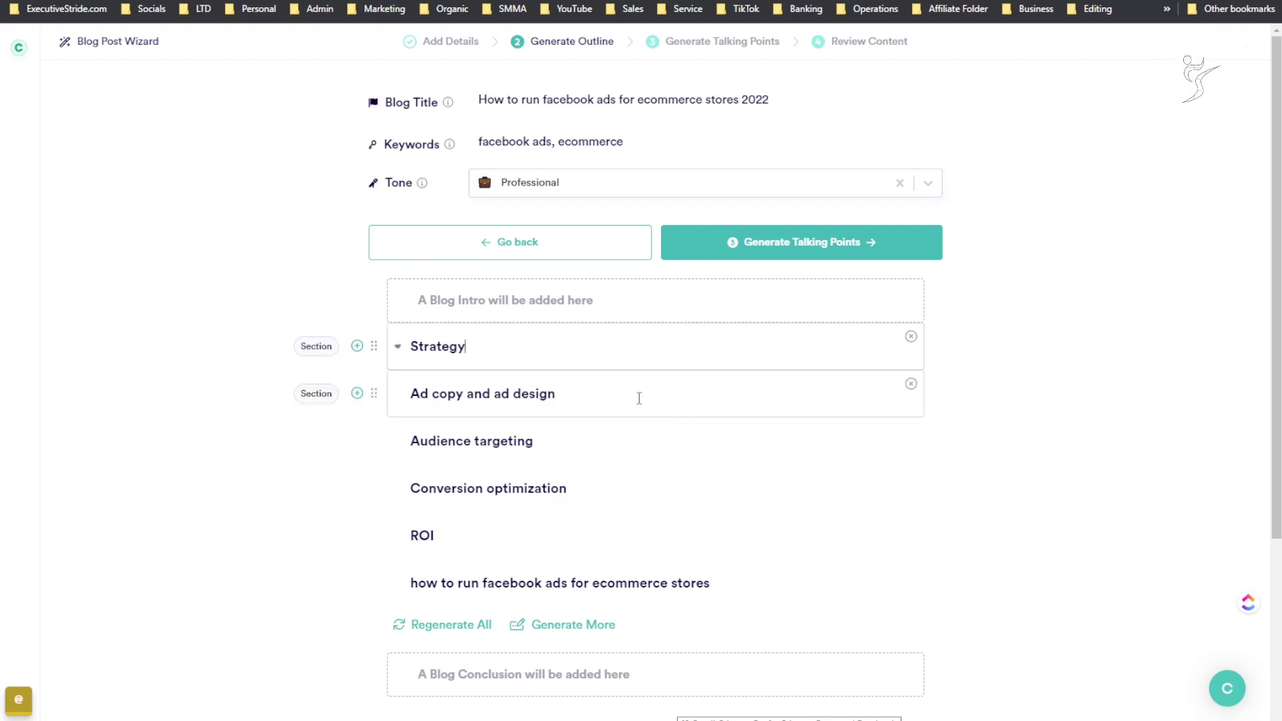
{"action": "left_click", "coordinate": [649, 387]}
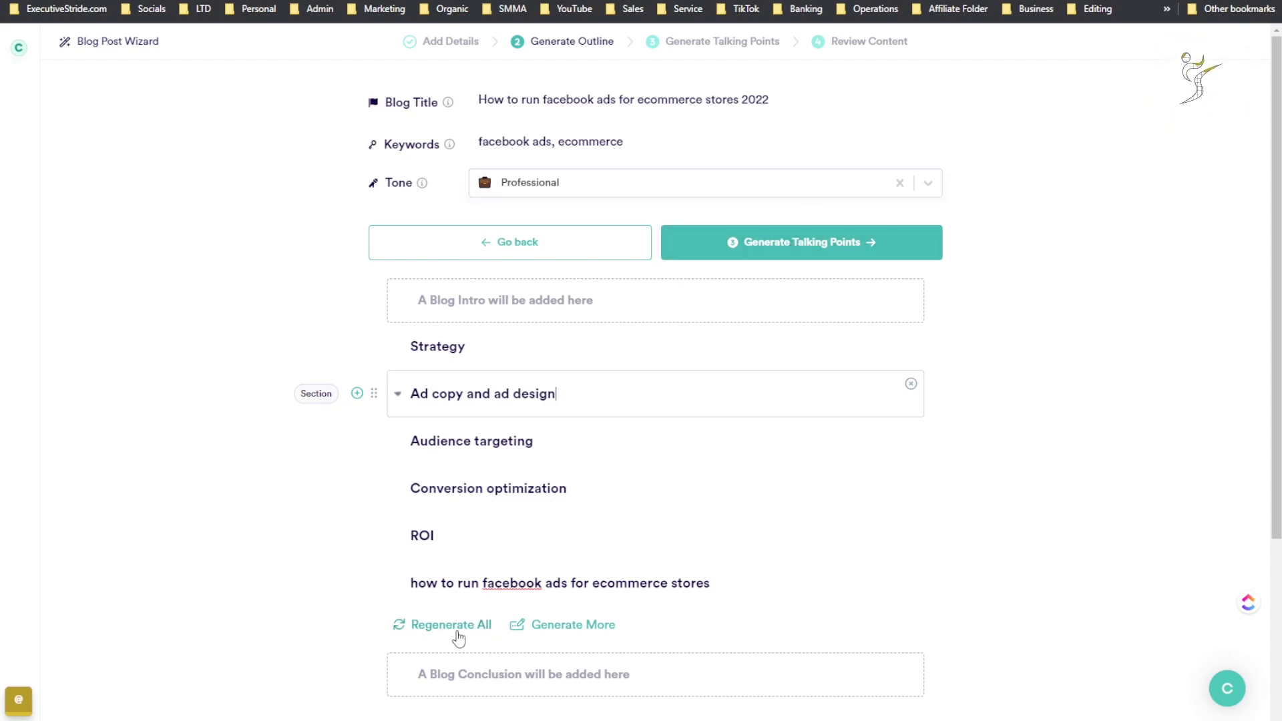
Generate more outline sections for the blog post and review the extended outline
{"action": "left_click", "coordinate": [524, 628]}
{"action": "scroll", "coordinate": [514, 581], "scroll_direction": "down", "scroll_amount": 4}
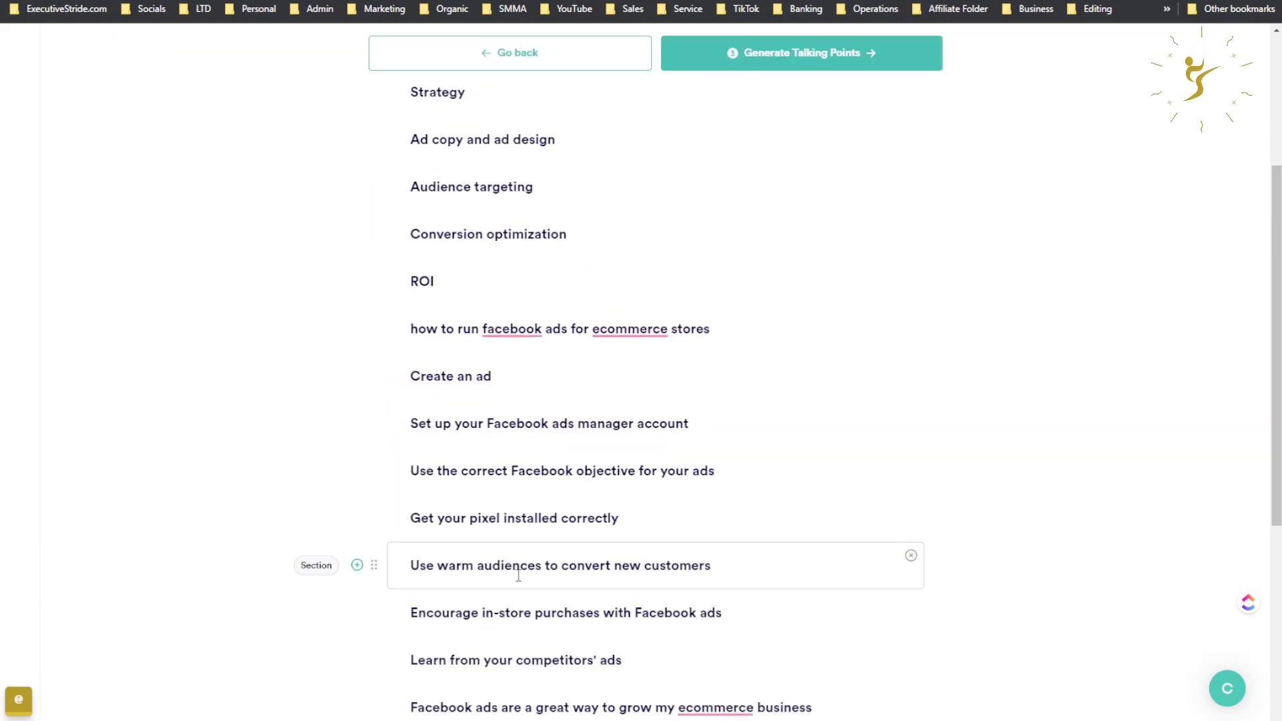
{"action": "scroll", "coordinate": [448, 261], "scroll_direction": "down", "scroll_amount": 2}
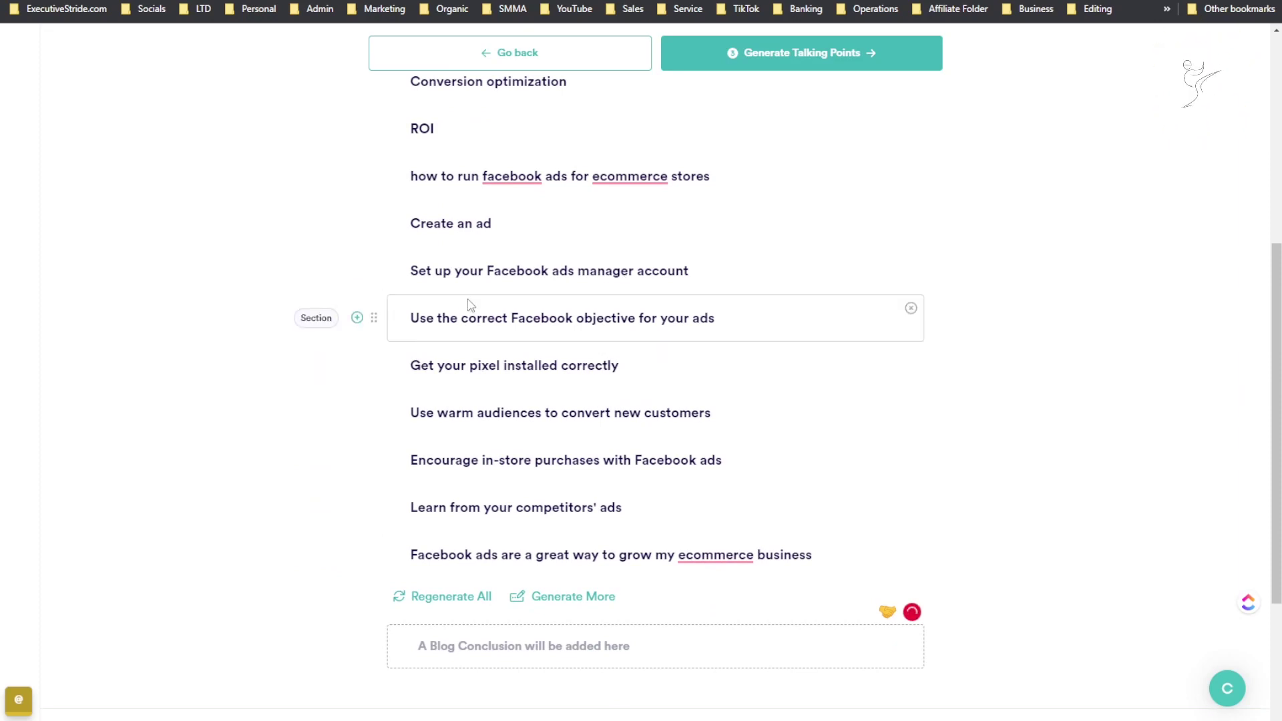
{"action": "scroll", "coordinate": [443, 314], "scroll_direction": "down", "scroll_amount": 2}
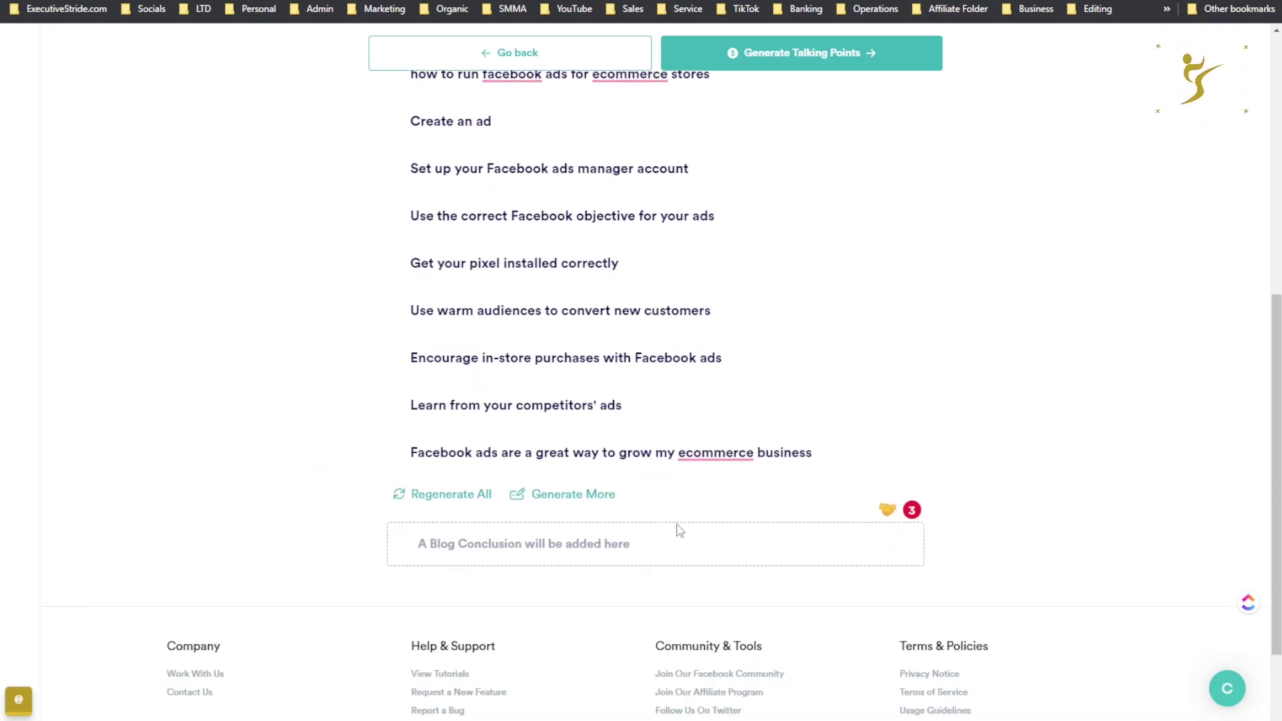
{"action": "scroll", "coordinate": [534, 400], "scroll_direction": "down", "scroll_amount": 1}
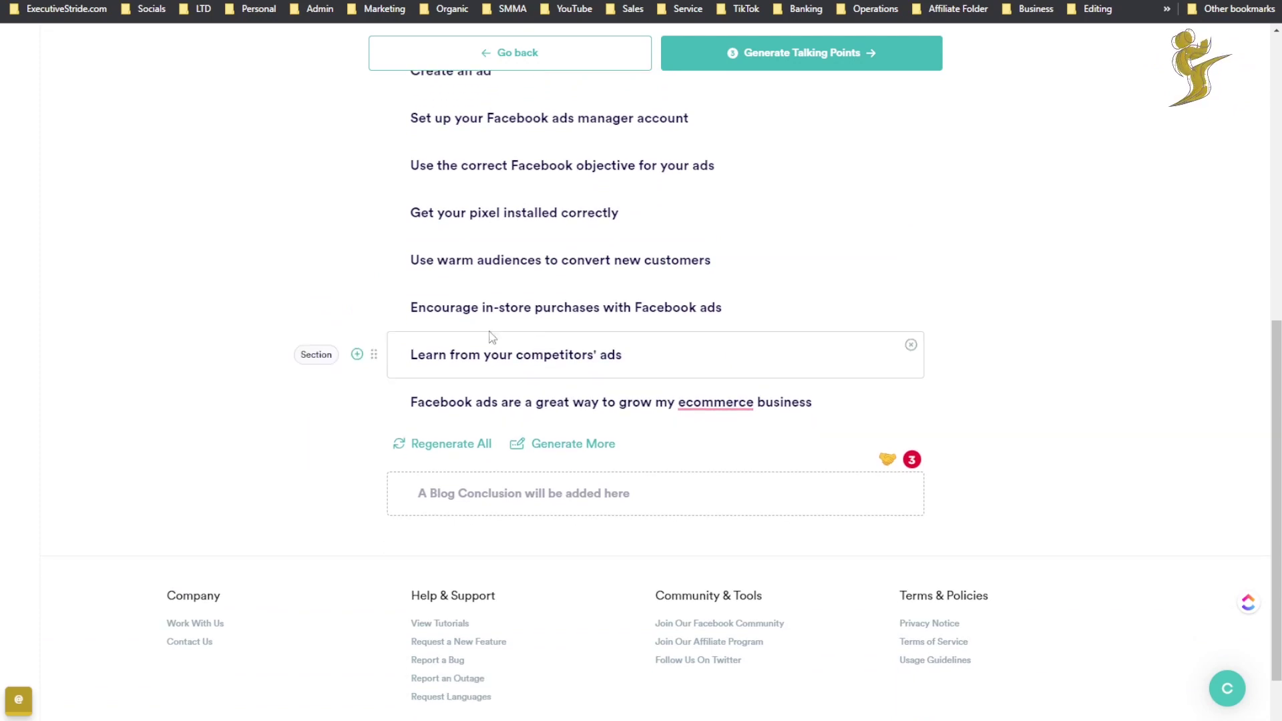
{"action": "scroll", "coordinate": [489, 386], "scroll_direction": "down", "scroll_amount": 1}
{"action": "scroll", "coordinate": [472, 404], "scroll_direction": "up", "scroll_amount": 9}
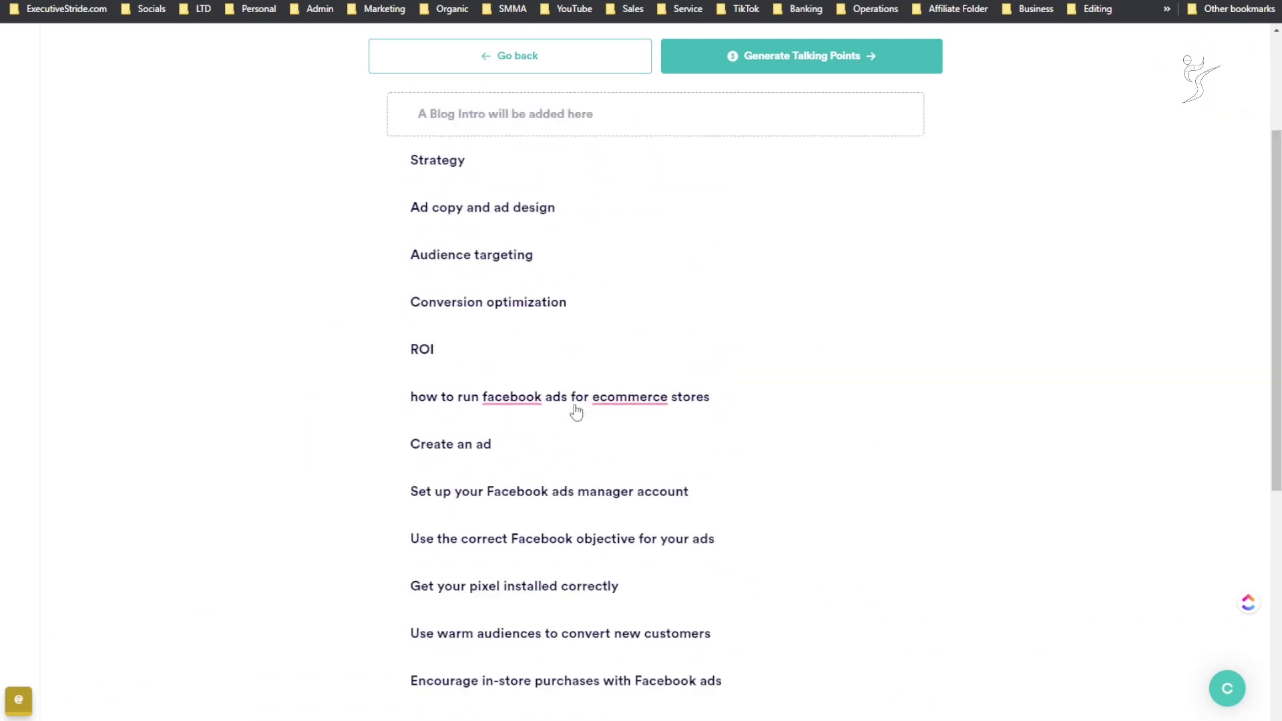
Generate talking points for the outline sections and review them from the blog intro placeholder to the conclusion placeholder
{"action": "left_click", "coordinate": [730, 245]}
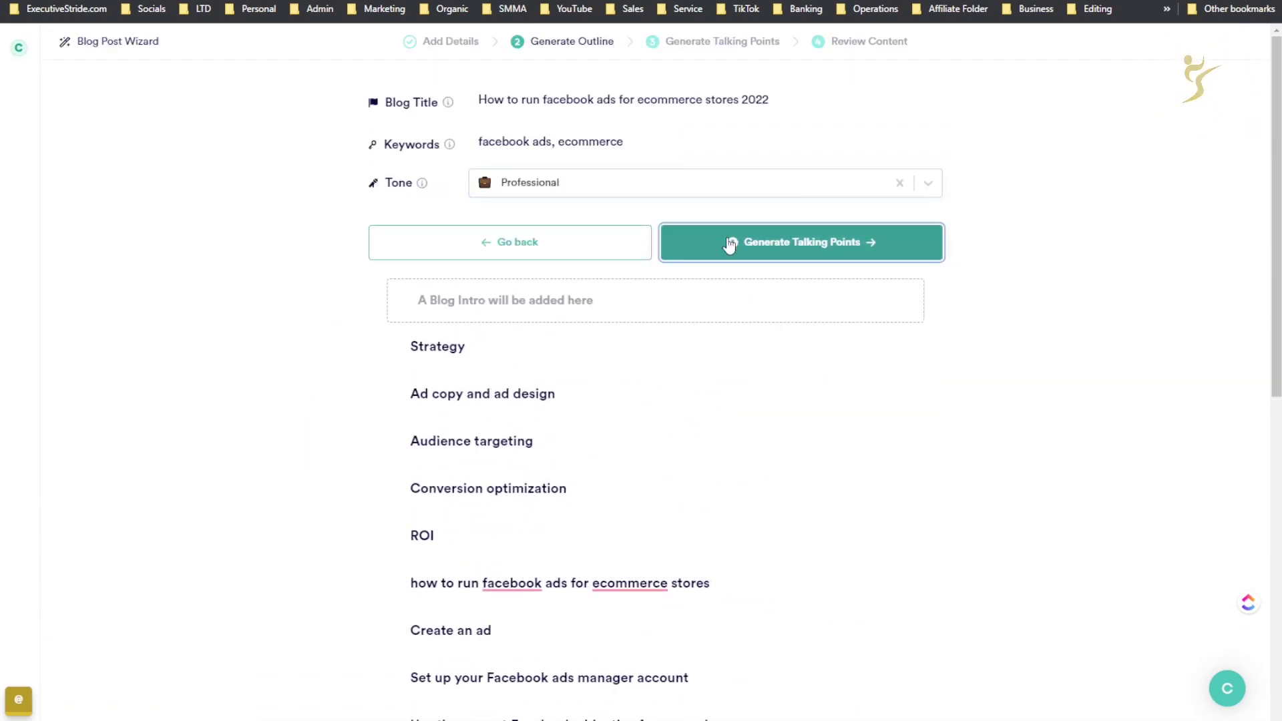
{"action": "scroll", "coordinate": [551, 387], "scroll_direction": "down", "scroll_amount": 3}
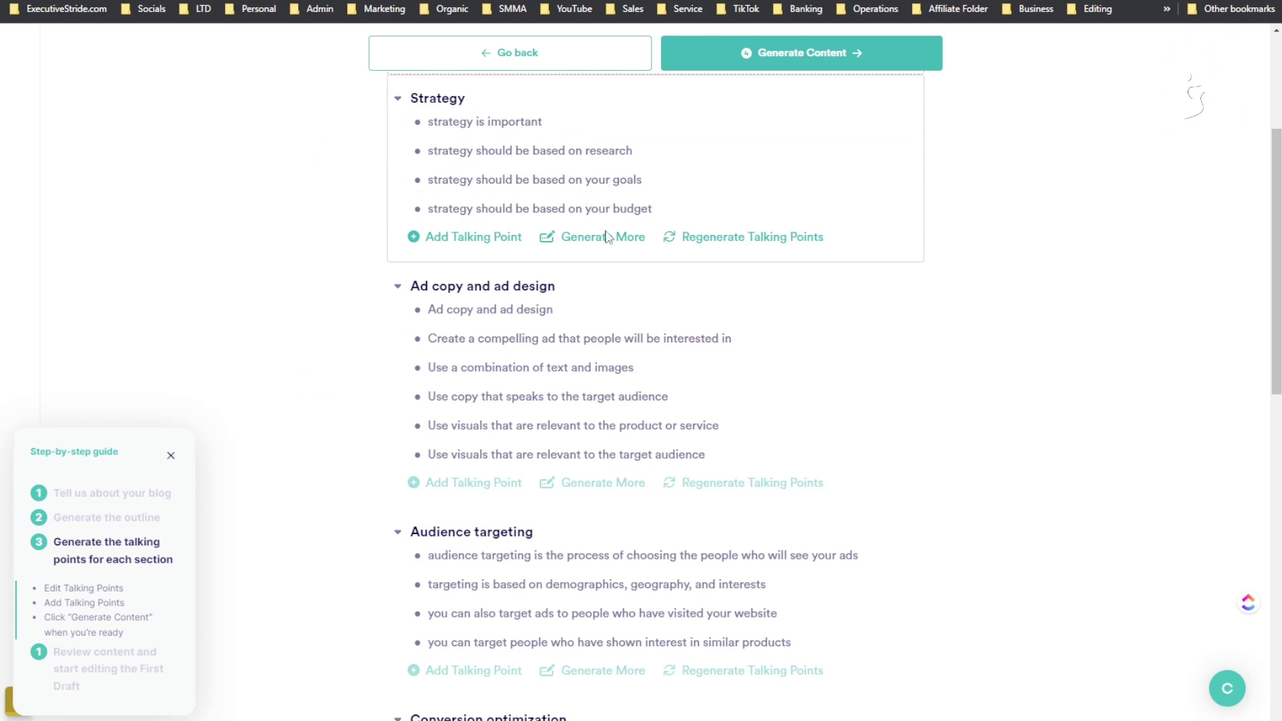
{"action": "scroll", "coordinate": [651, 170], "scroll_direction": "down", "scroll_amount": 1}
{"action": "scroll", "coordinate": [601, 301], "scroll_direction": "down", "scroll_amount": 7}
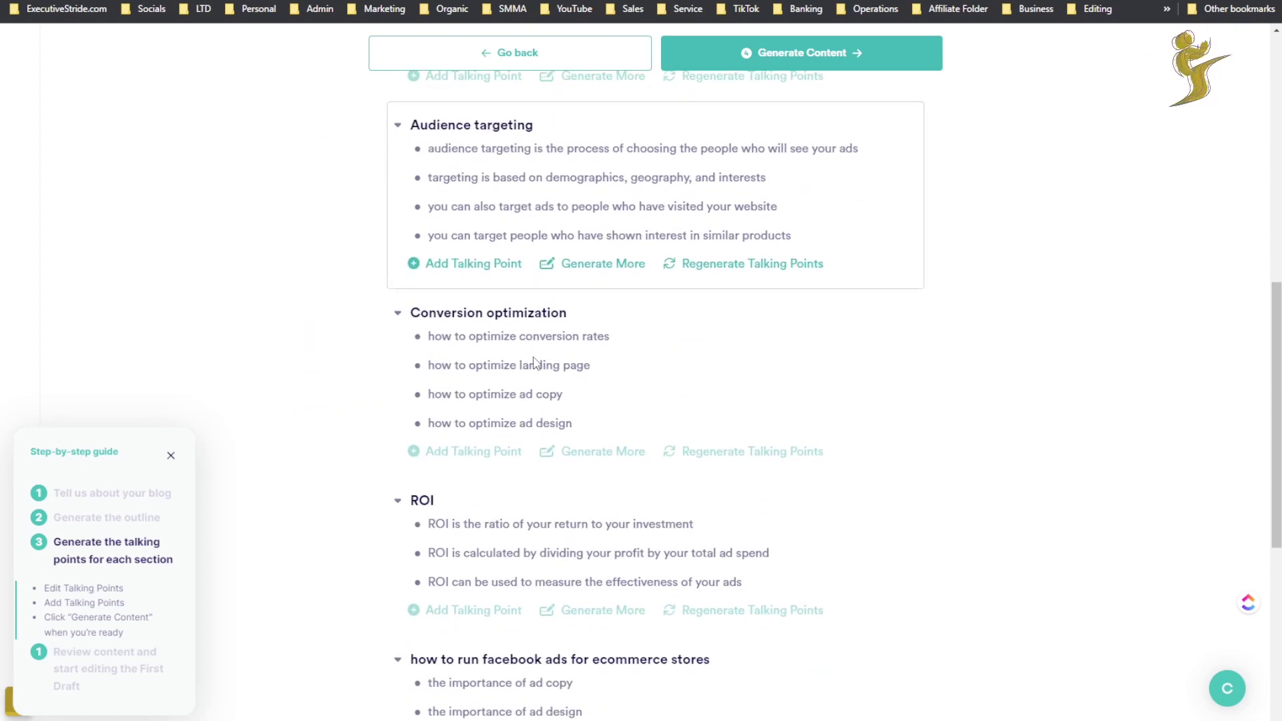
{"action": "scroll", "coordinate": [535, 362], "scroll_direction": "down", "scroll_amount": 9}
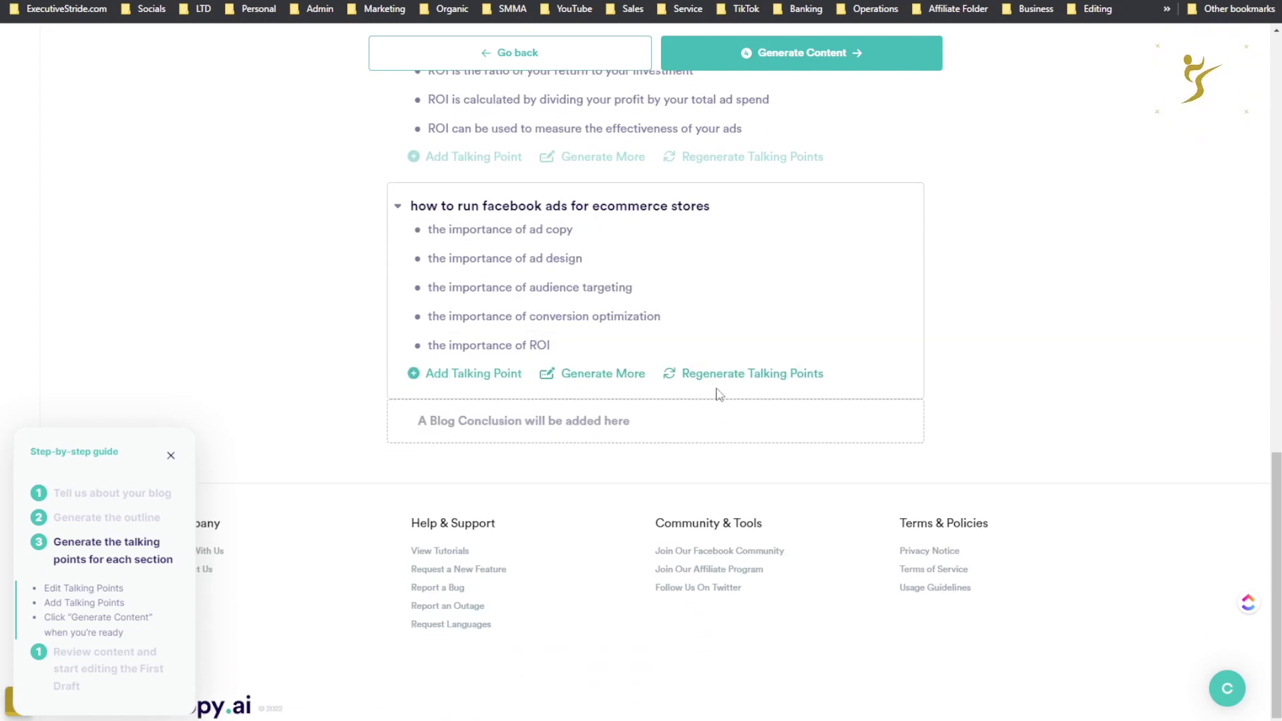
{"action": "scroll", "coordinate": [712, 391], "scroll_direction": "up", "scroll_amount": 20}
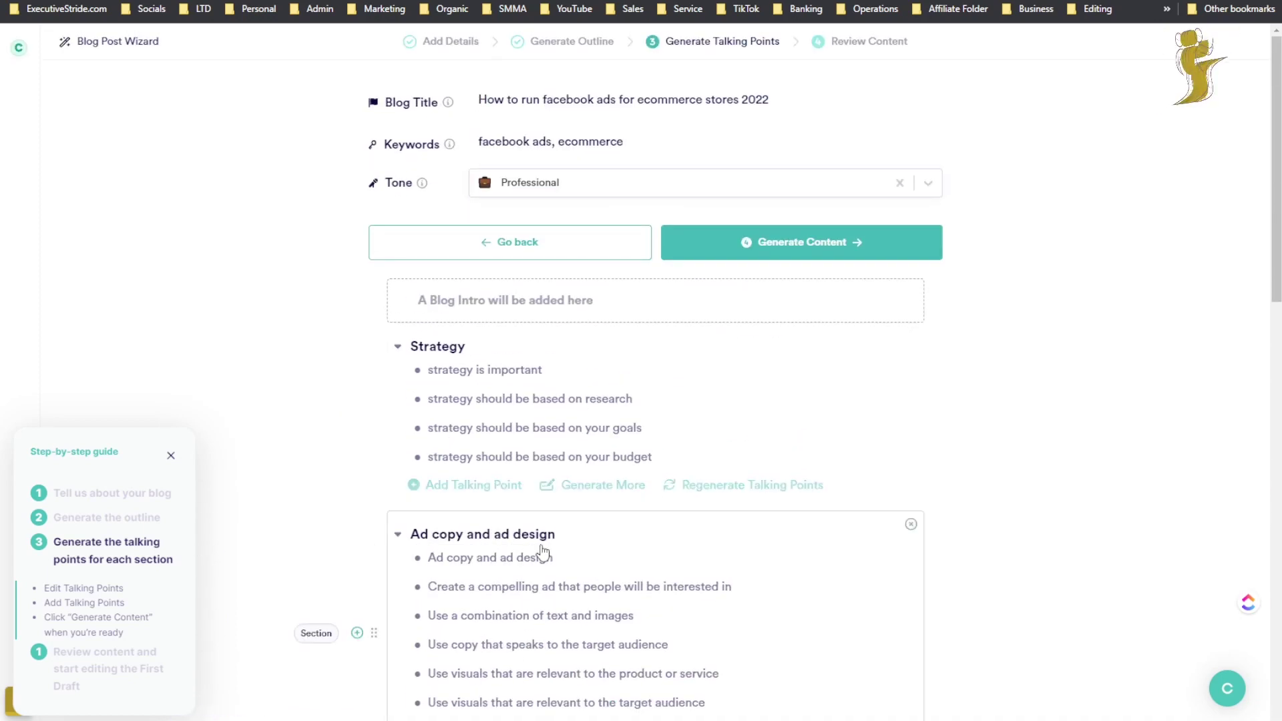
{"action": "left_click_drag", "start_coordinate": [594, 300], "coordinate": [552, 301]}
{"action": "scroll", "coordinate": [552, 301], "scroll_direction": "down", "scroll_amount": 15}
{"action": "scroll", "coordinate": [719, 458], "scroll_direction": "up", "scroll_amount": 2}
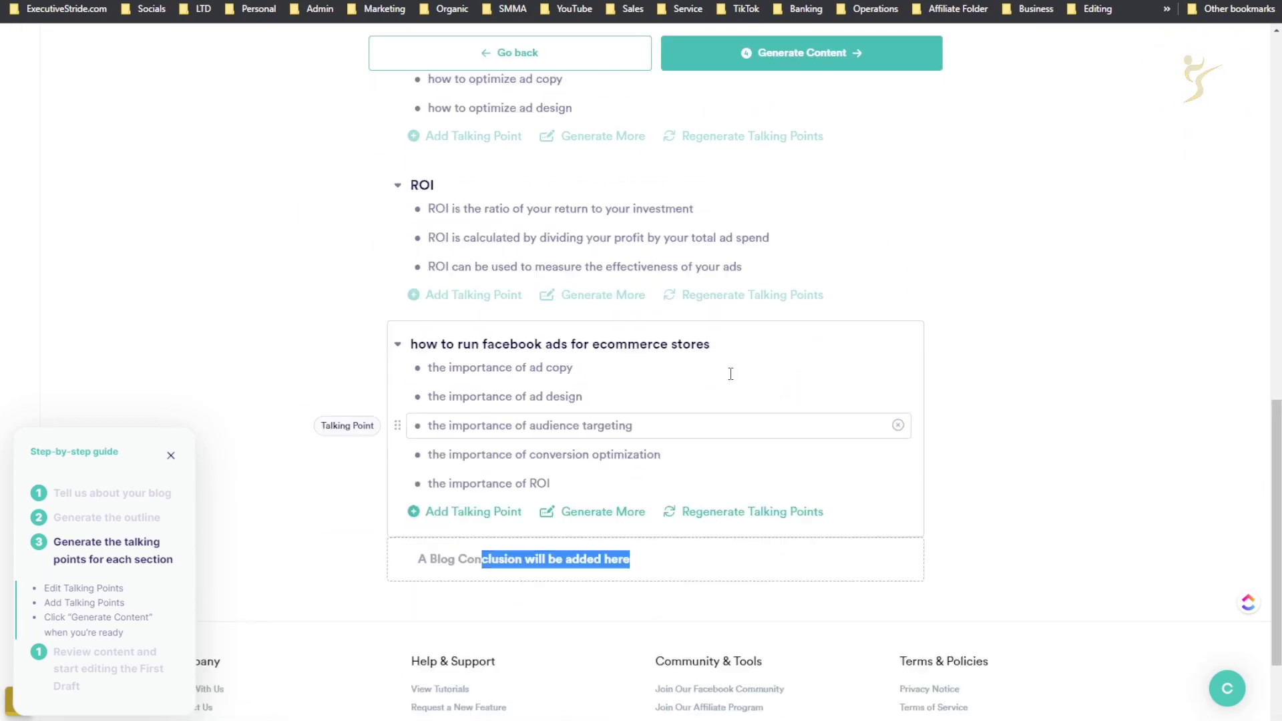
Generate the blog content from the talking points and review the written sections from the introduction to the conclusion
{"action": "scroll", "coordinate": [731, 373], "scroll_direction": "up", "scroll_amount": 20}
{"action": "left_click", "coordinate": [794, 241]}
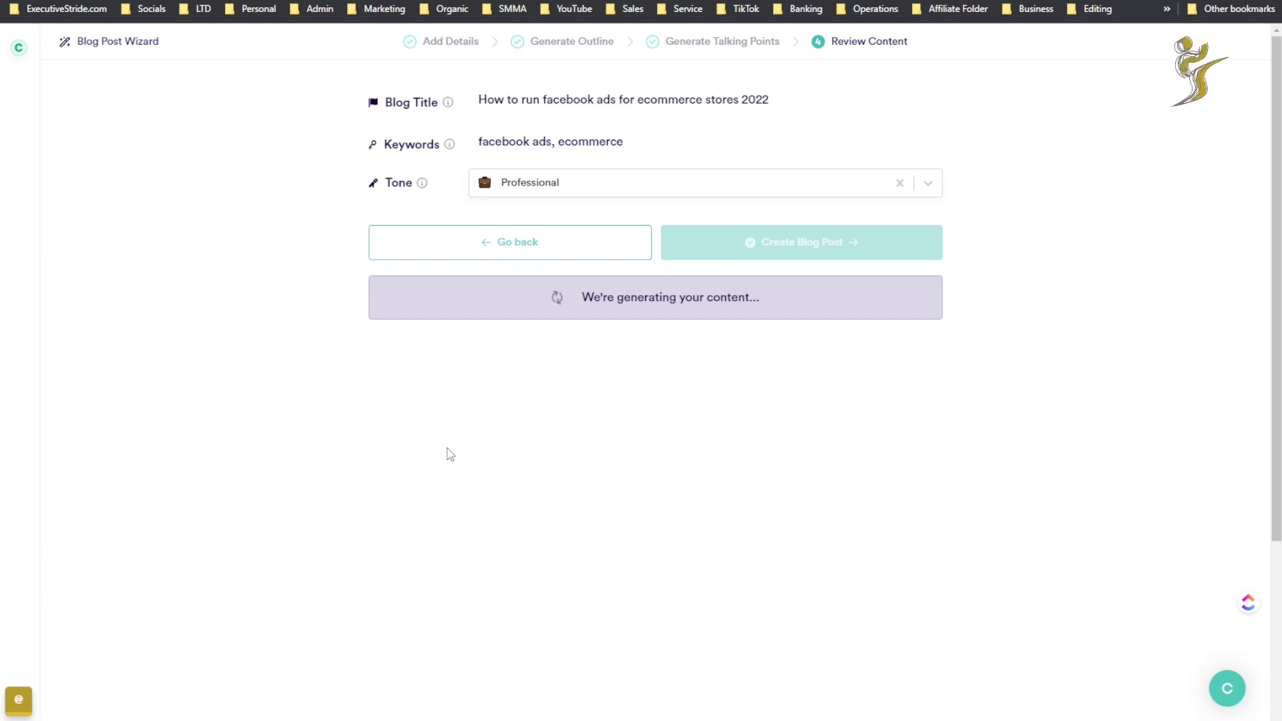
{"action": "scroll", "coordinate": [572, 431], "scroll_direction": "down", "scroll_amount": 8}
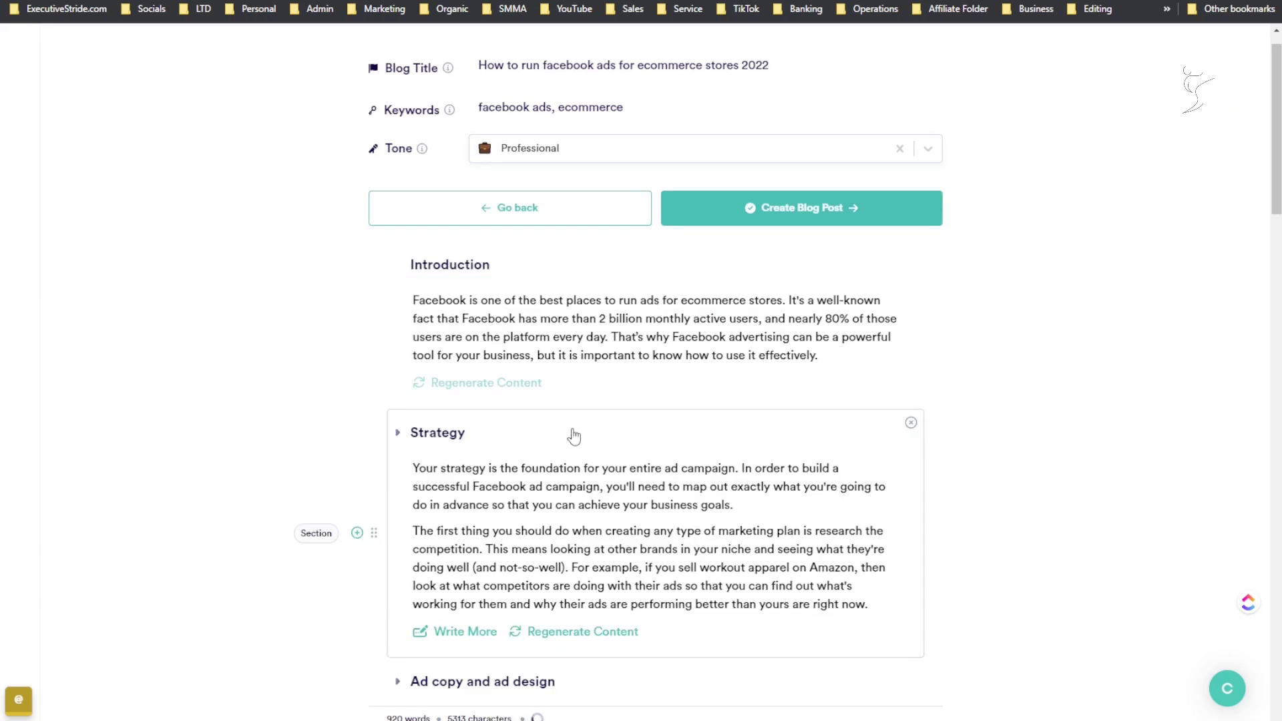
{"action": "scroll", "coordinate": [574, 417], "scroll_direction": "down", "scroll_amount": 16}
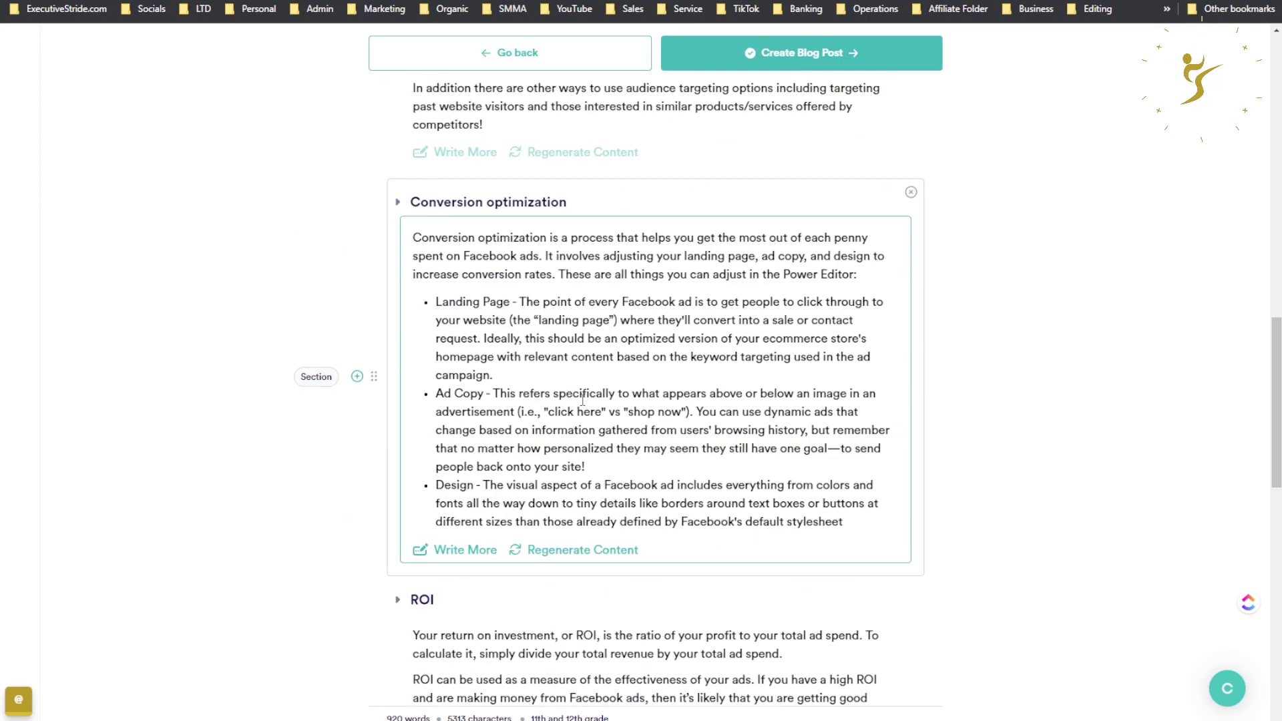
{"action": "scroll", "coordinate": [583, 399], "scroll_direction": "down", "scroll_amount": 6}
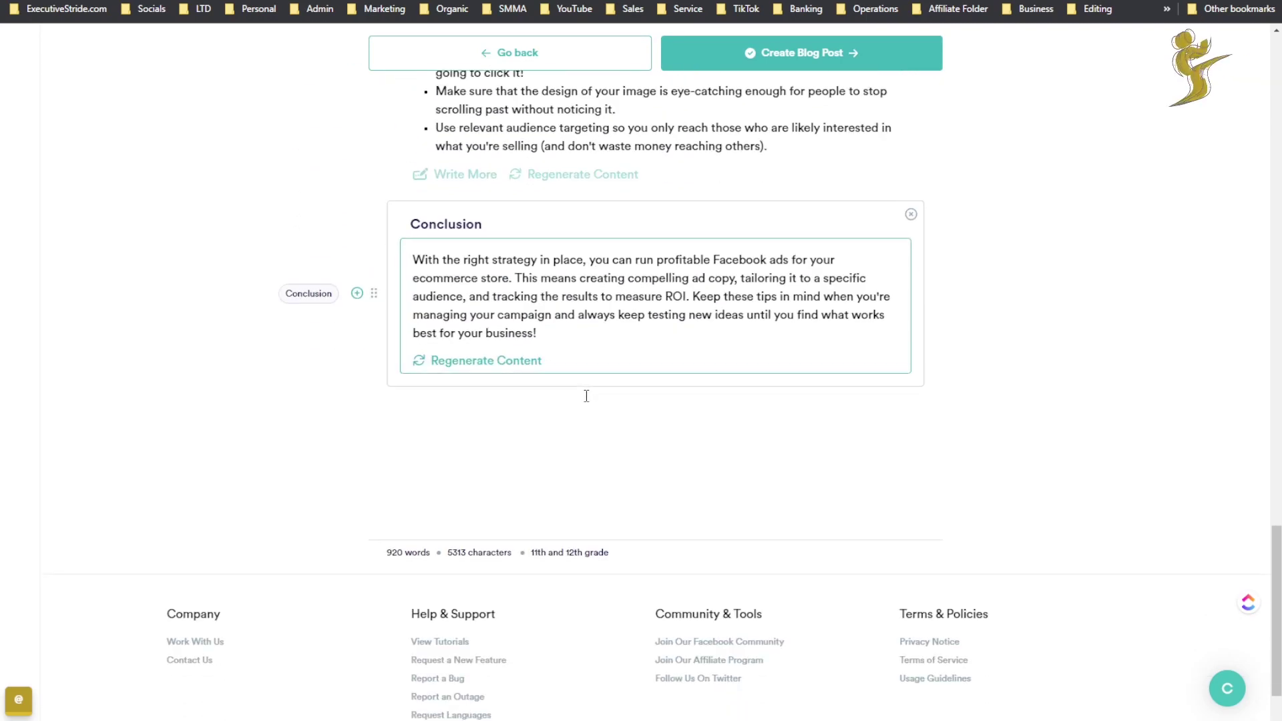
Create the blog post from the generated content and review the resulting document from the introduction to the conclusion, including its word count
{"action": "scroll", "coordinate": [587, 395], "scroll_direction": "up", "scroll_amount": 20}
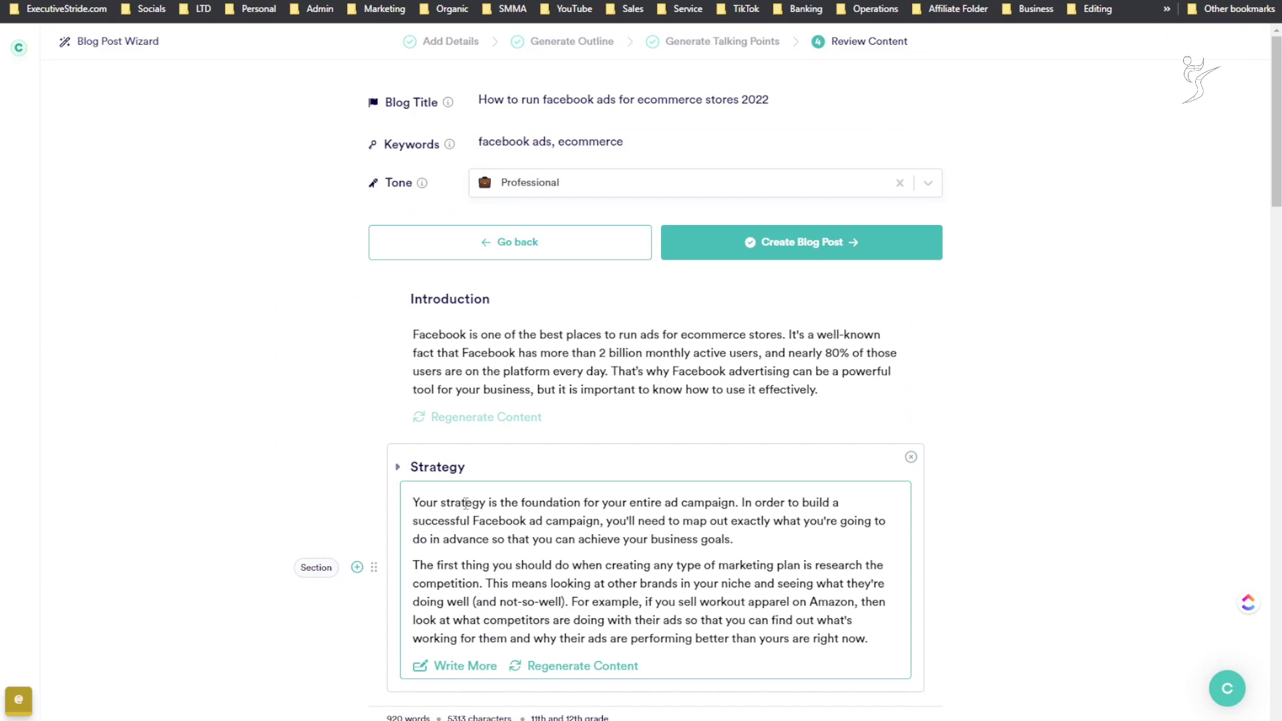
{"action": "left_click", "coordinate": [772, 244]}
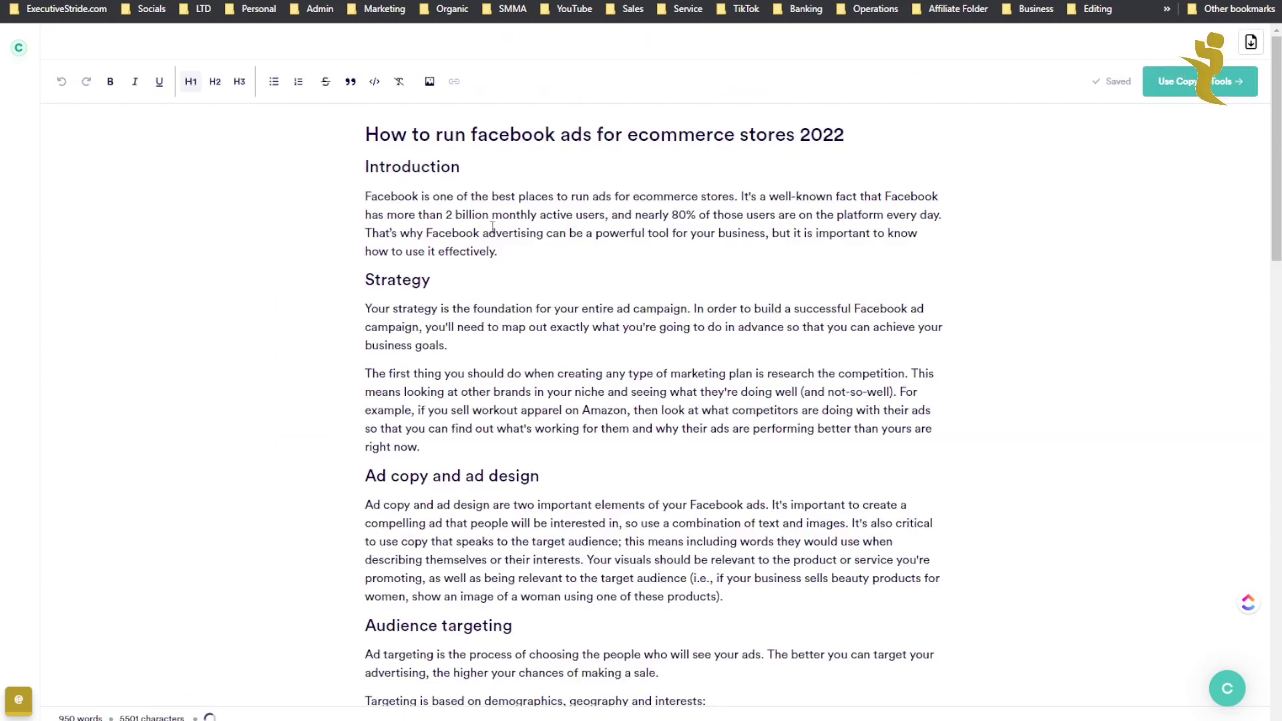
{"action": "scroll", "coordinate": [486, 231], "scroll_direction": "down", "scroll_amount": 20}
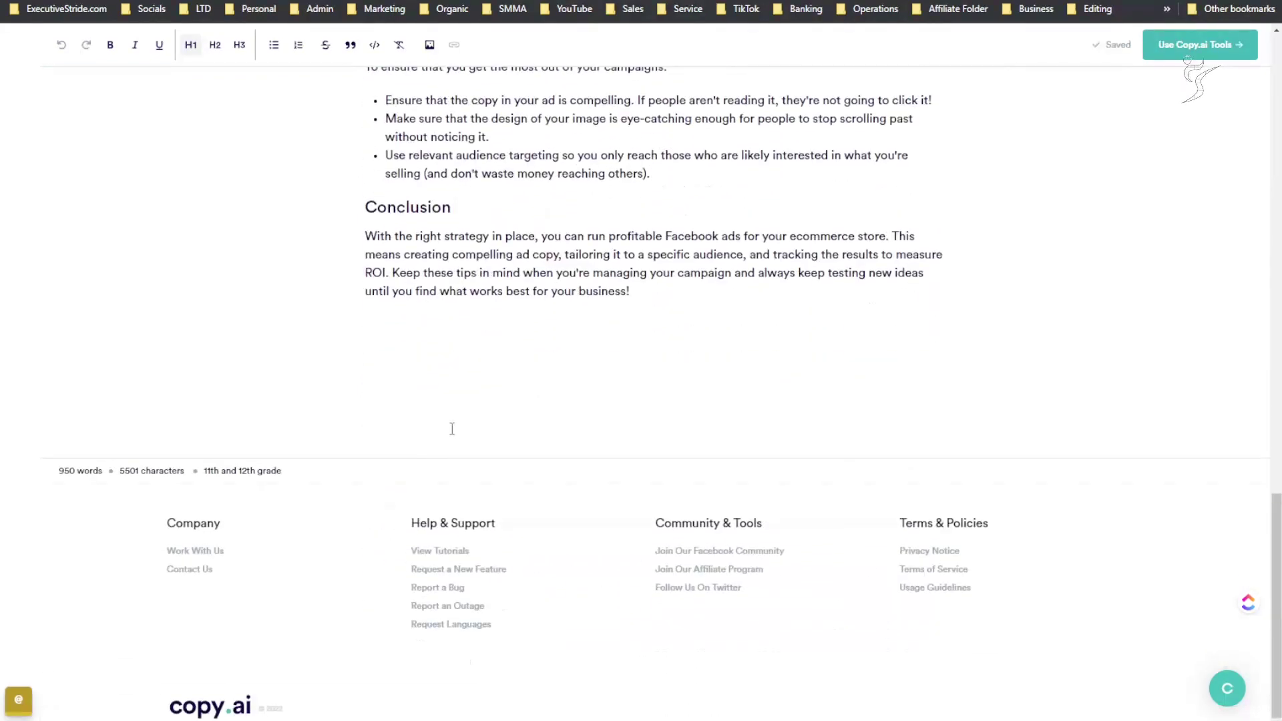
{"action": "scroll", "coordinate": [450, 426], "scroll_direction": "up", "scroll_amount": 20}
{"action": "scroll", "coordinate": [464, 435], "scroll_direction": "up", "scroll_amount": 2}
{"action": "scroll", "coordinate": [466, 401], "scroll_direction": "down", "scroll_amount": 20}
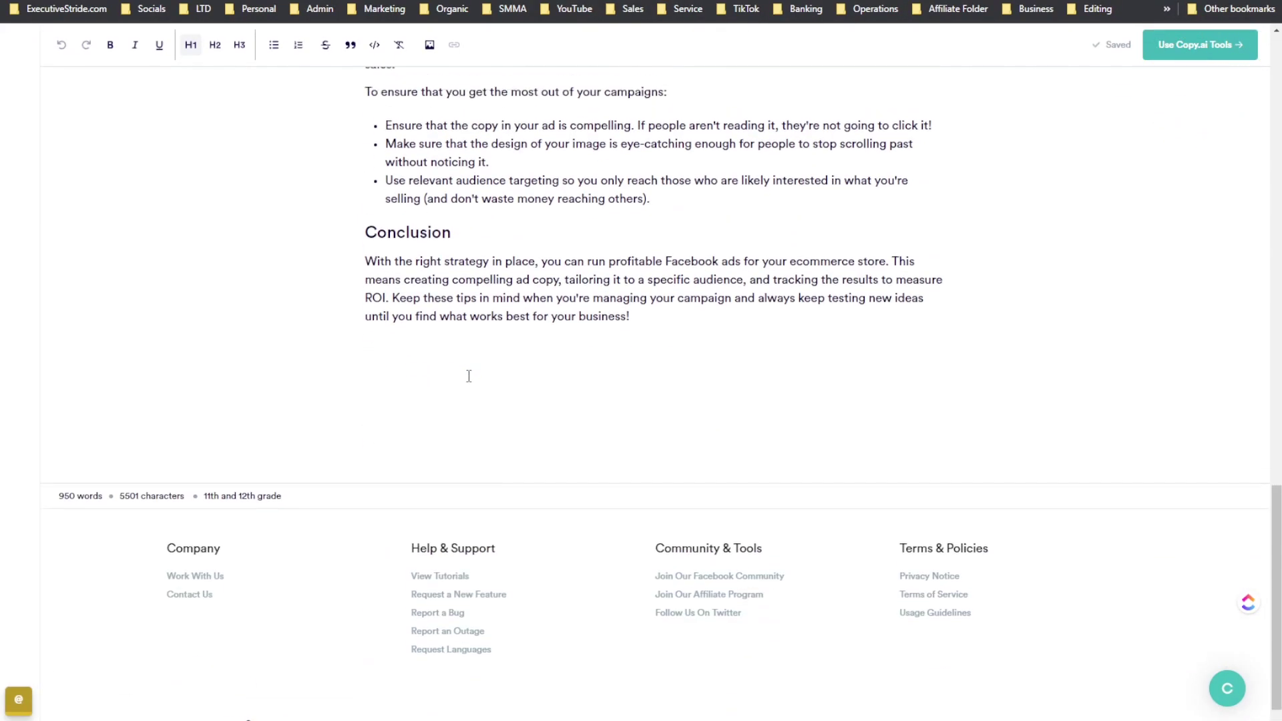
{"action": "scroll", "coordinate": [223, 613], "scroll_direction": "up", "scroll_amount": 3}
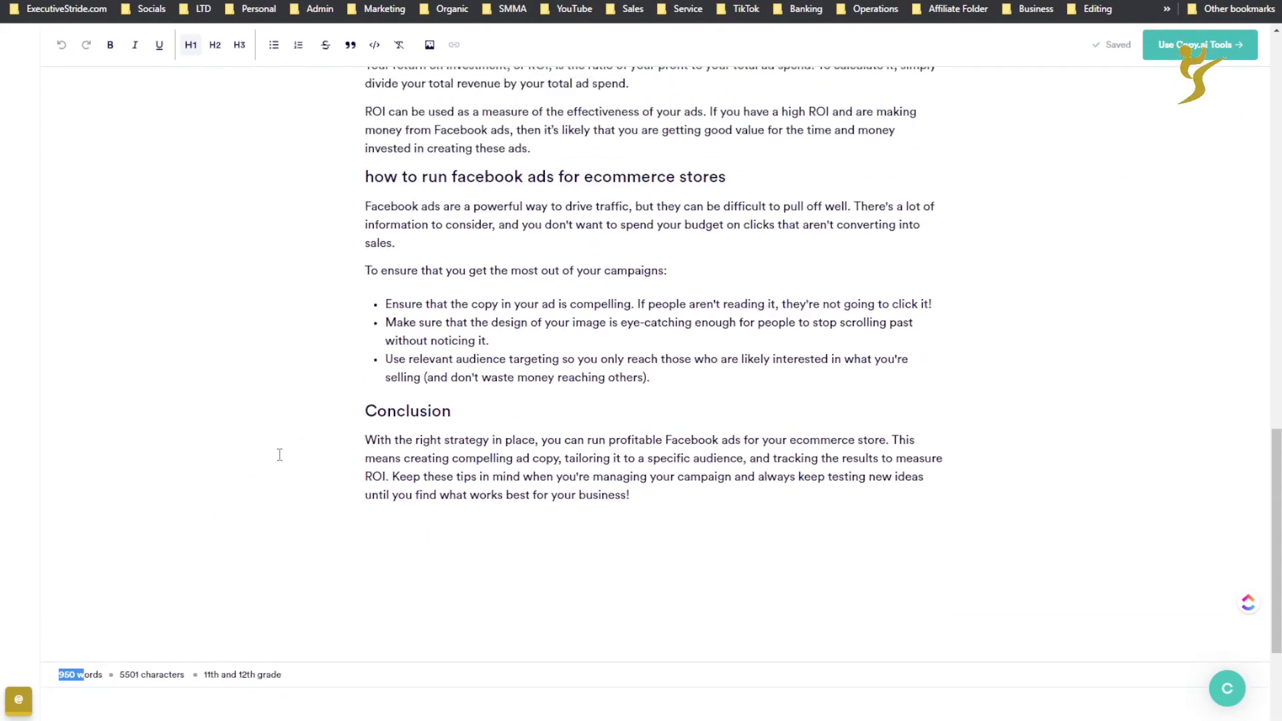
{"action": "scroll", "coordinate": [332, 417], "scroll_direction": "up", "scroll_amount": 20}
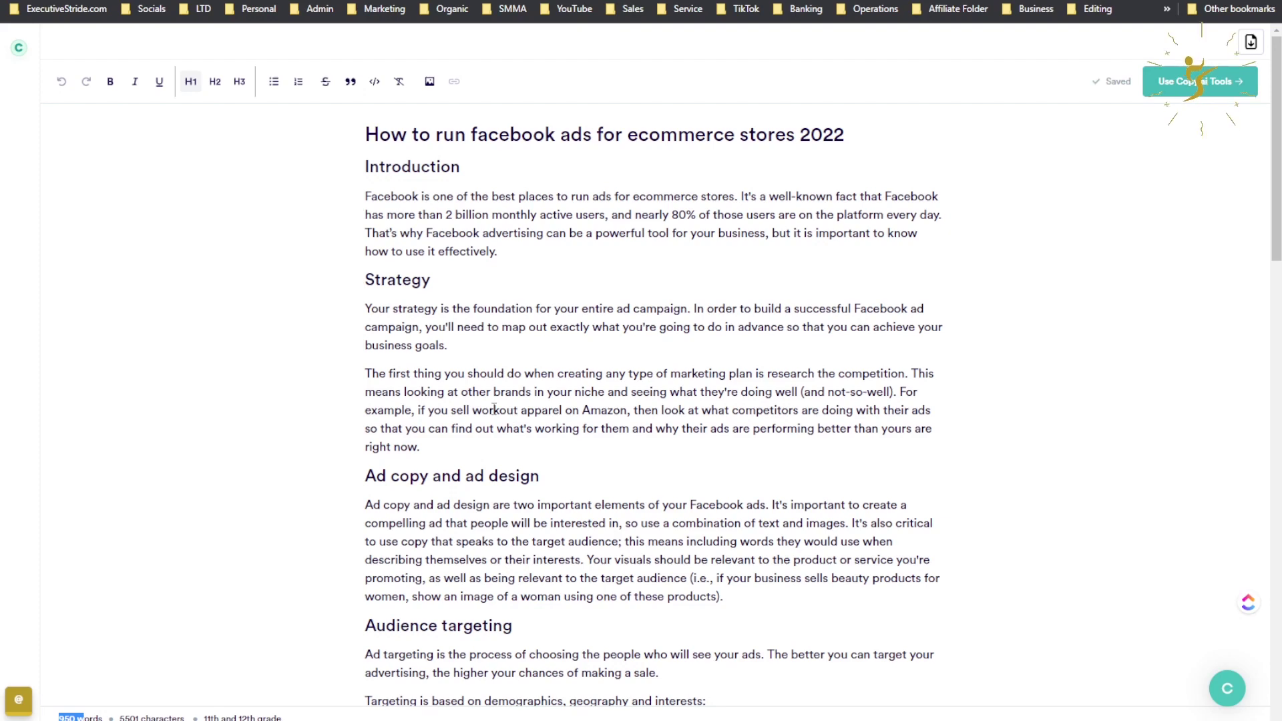
Read through the finished blog post, covering the closing sections and the Introduction, Strategy, and Ad copy and ad design sections
{"action": "scroll", "coordinate": [491, 399], "scroll_direction": "down", "scroll_amount": 5}
{"action": "scroll", "coordinate": [456, 447], "scroll_direction": "up", "scroll_amount": 5}
{"action": "scroll", "coordinate": [568, 434], "scroll_direction": "down", "scroll_amount": 7}
{"action": "scroll", "coordinate": [664, 428], "scroll_direction": "down", "scroll_amount": 7}
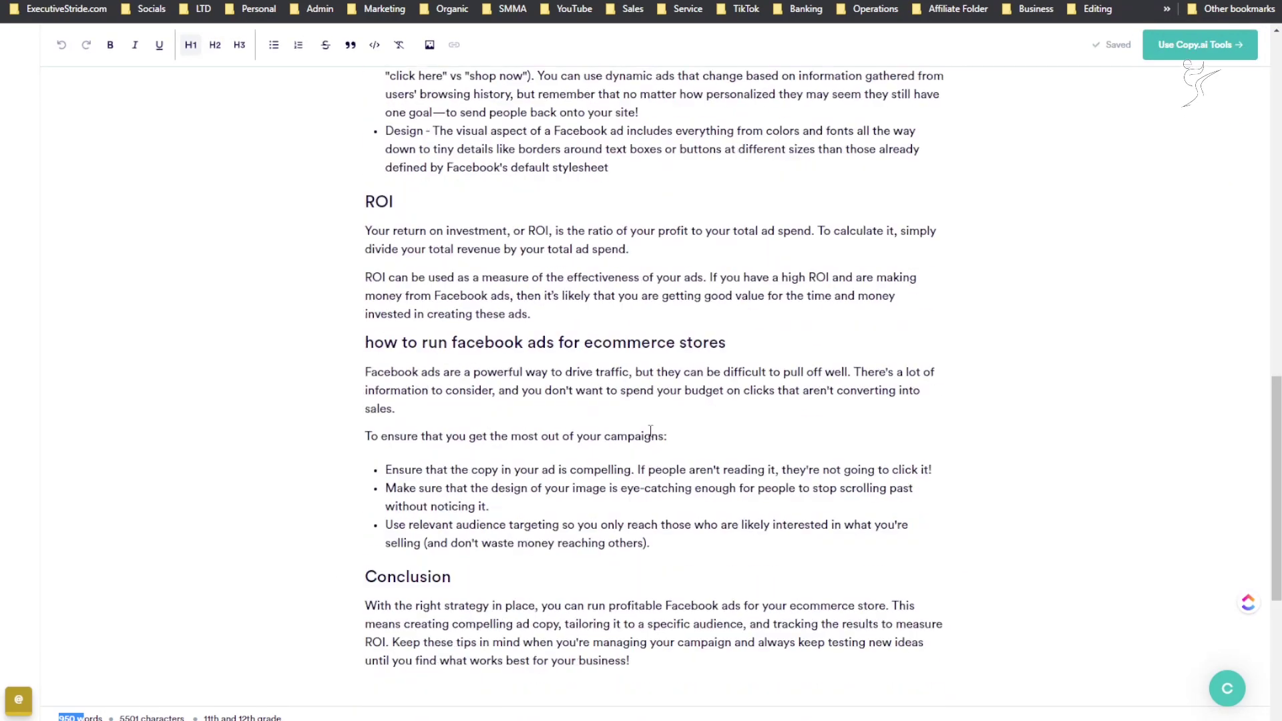
{"action": "scroll", "coordinate": [652, 351], "scroll_direction": "up", "scroll_amount": 15}
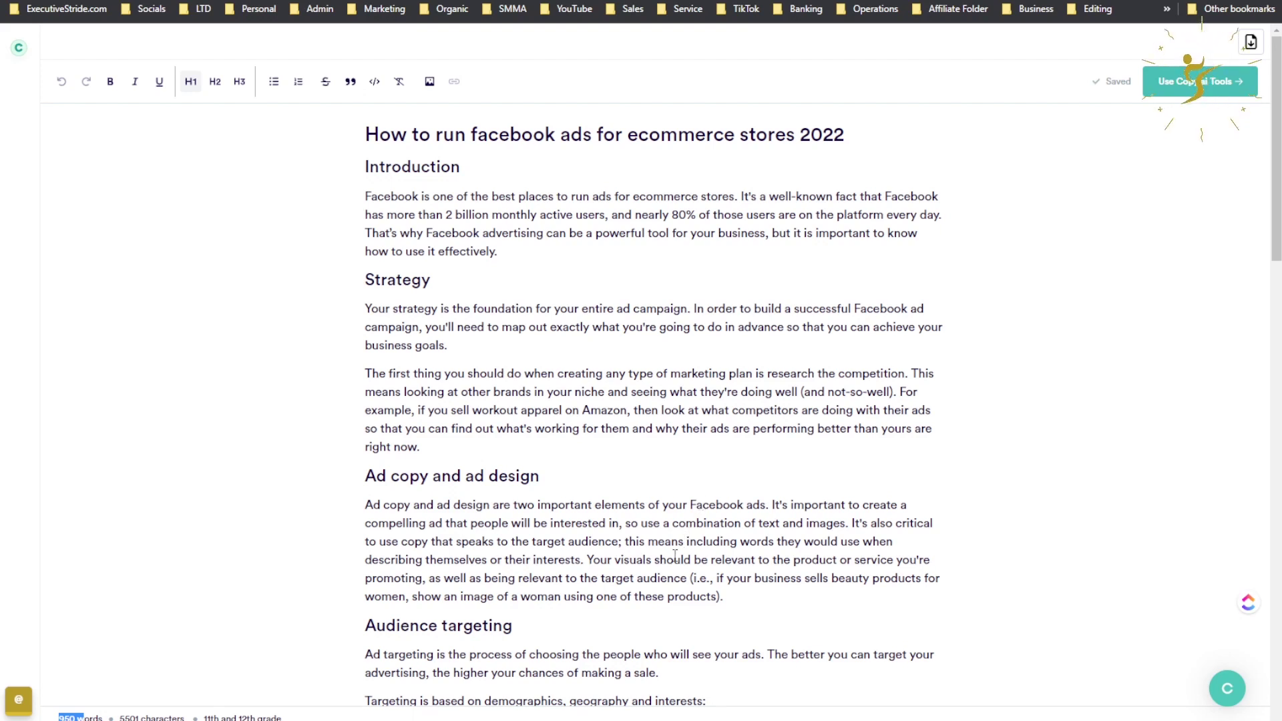
{"action": "scroll", "coordinate": [455, 314], "scroll_direction": "down", "scroll_amount": 1}
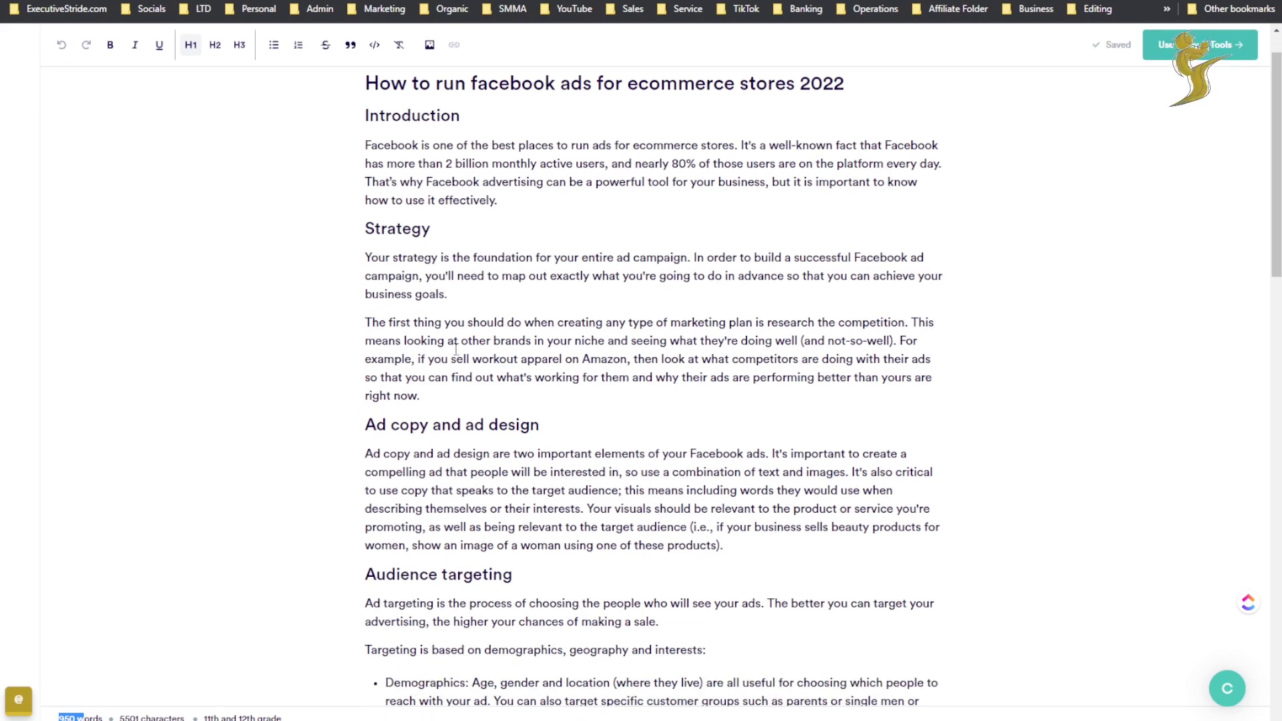
{"action": "scroll", "coordinate": [461, 348], "scroll_direction": "down", "scroll_amount": 1}
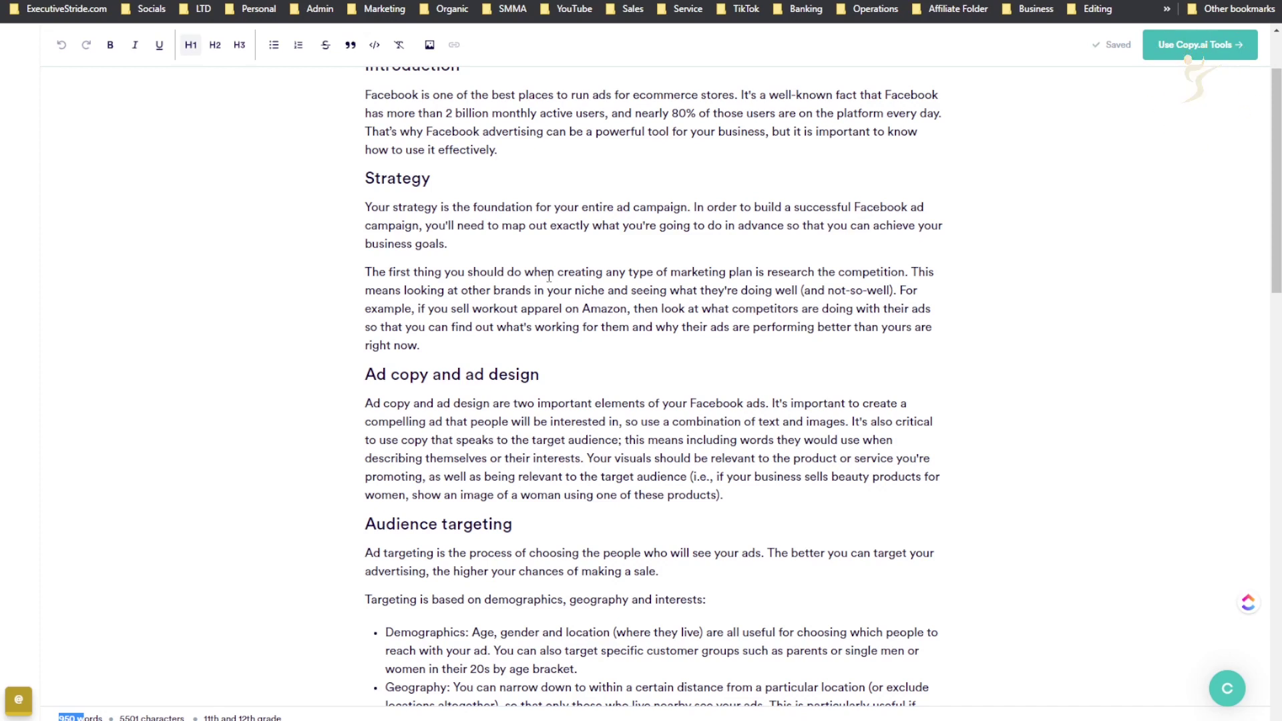
{"action": "scroll", "coordinate": [554, 276], "scroll_direction": "down", "scroll_amount": 1}
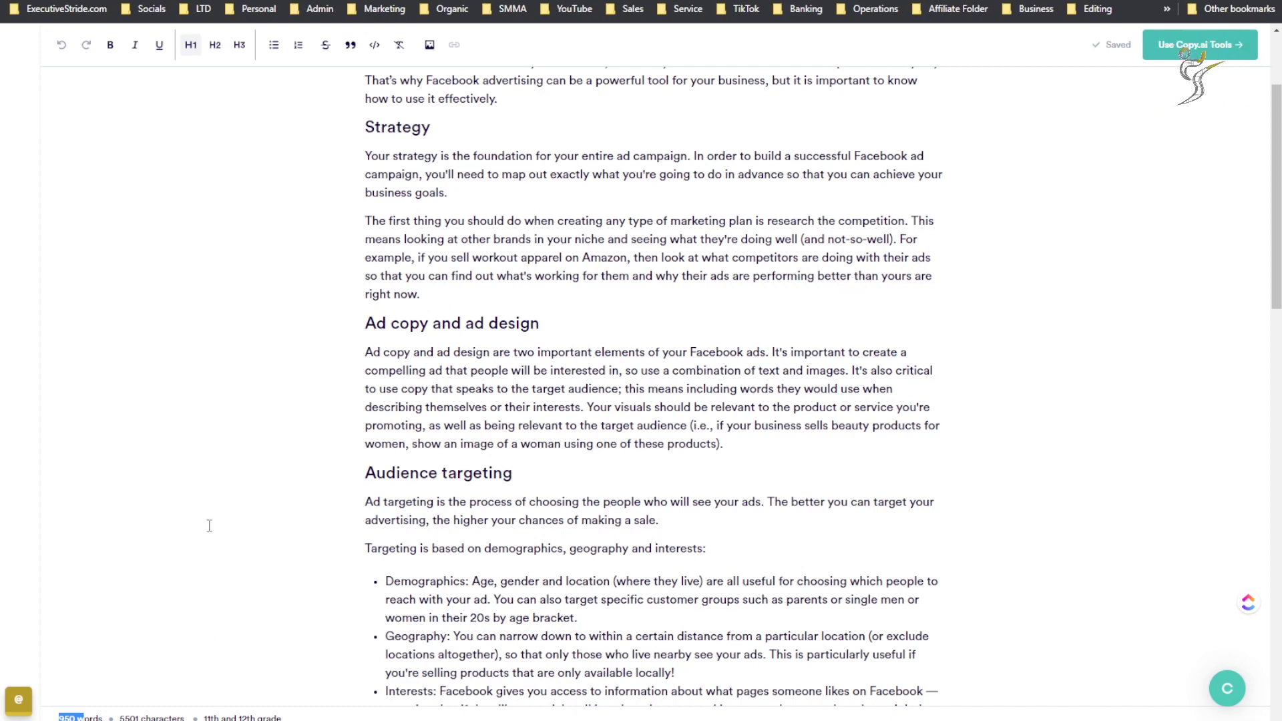
{"action": "scroll", "coordinate": [296, 493], "scroll_direction": "up", "scroll_amount": 3}
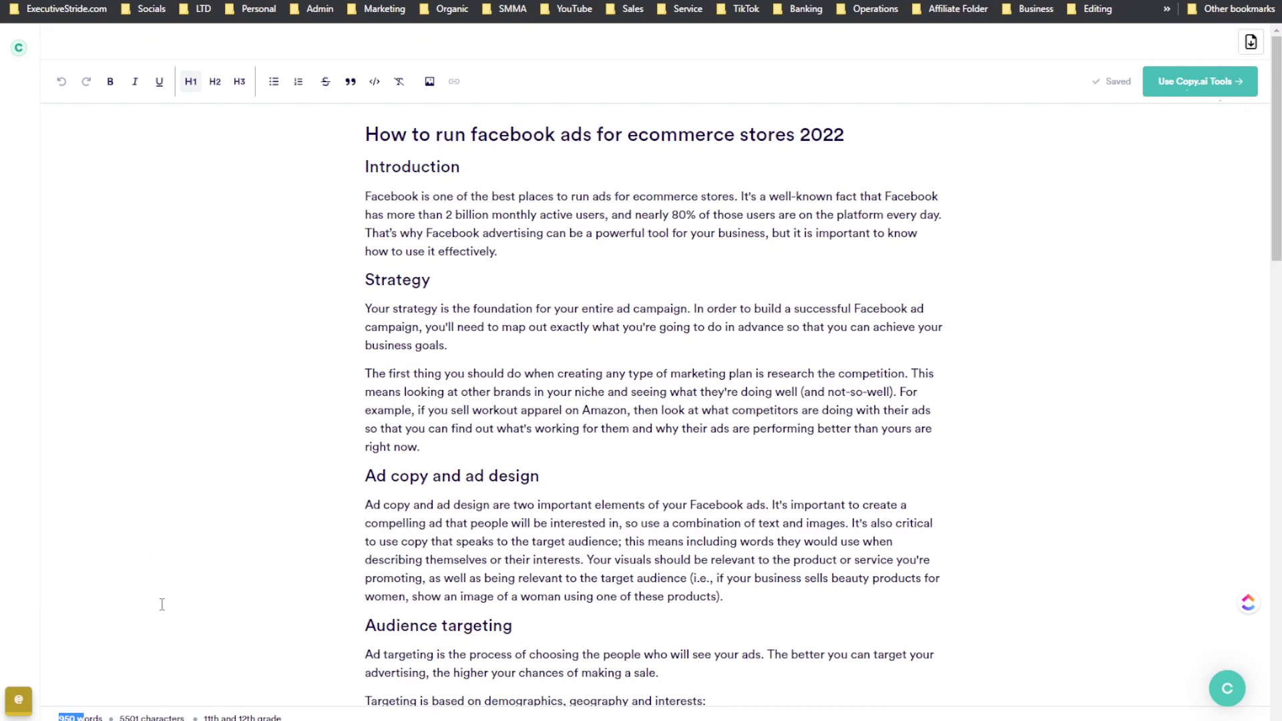
Examine the Introduction and Strategy paragraphs closely, highlighting individual passages and the word "Amazon" as an example
{"action": "left_click_drag", "start_coordinate": [471, 228], "coordinate": [659, 234]}
{"action": "left_click", "coordinate": [553, 266]}
{"action": "scroll", "coordinate": [553, 266], "scroll_direction": "down", "scroll_amount": 2}
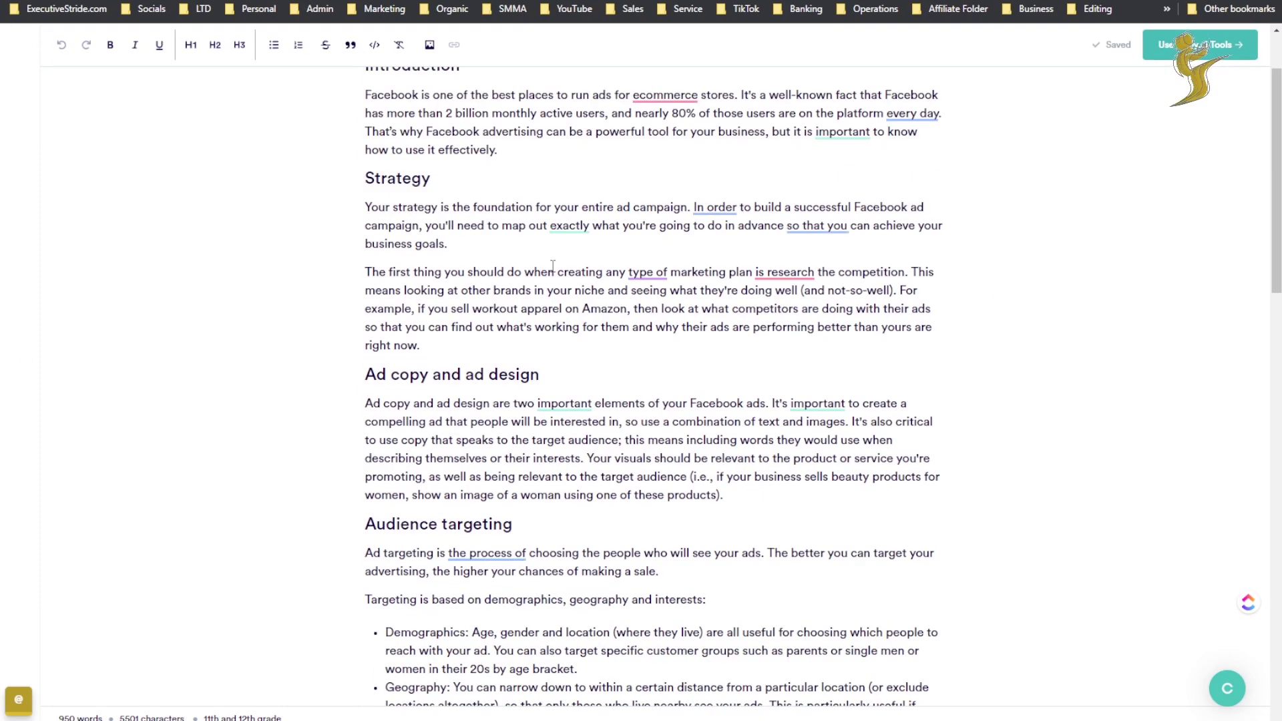
{"action": "left_click_drag", "start_coordinate": [716, 256], "coordinate": [872, 337]}
{"action": "left_click", "coordinate": [676, 272]}
{"action": "double_click", "coordinate": [601, 310]}
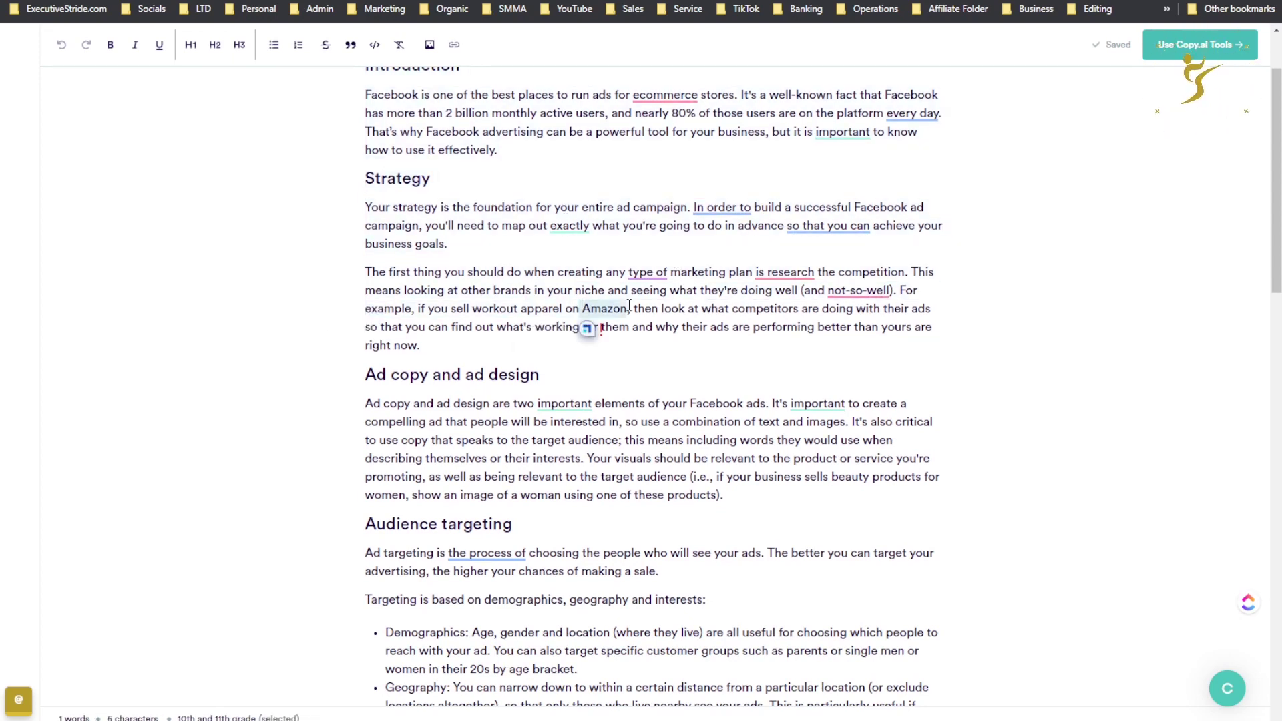
{"action": "left_click", "coordinate": [744, 327]}
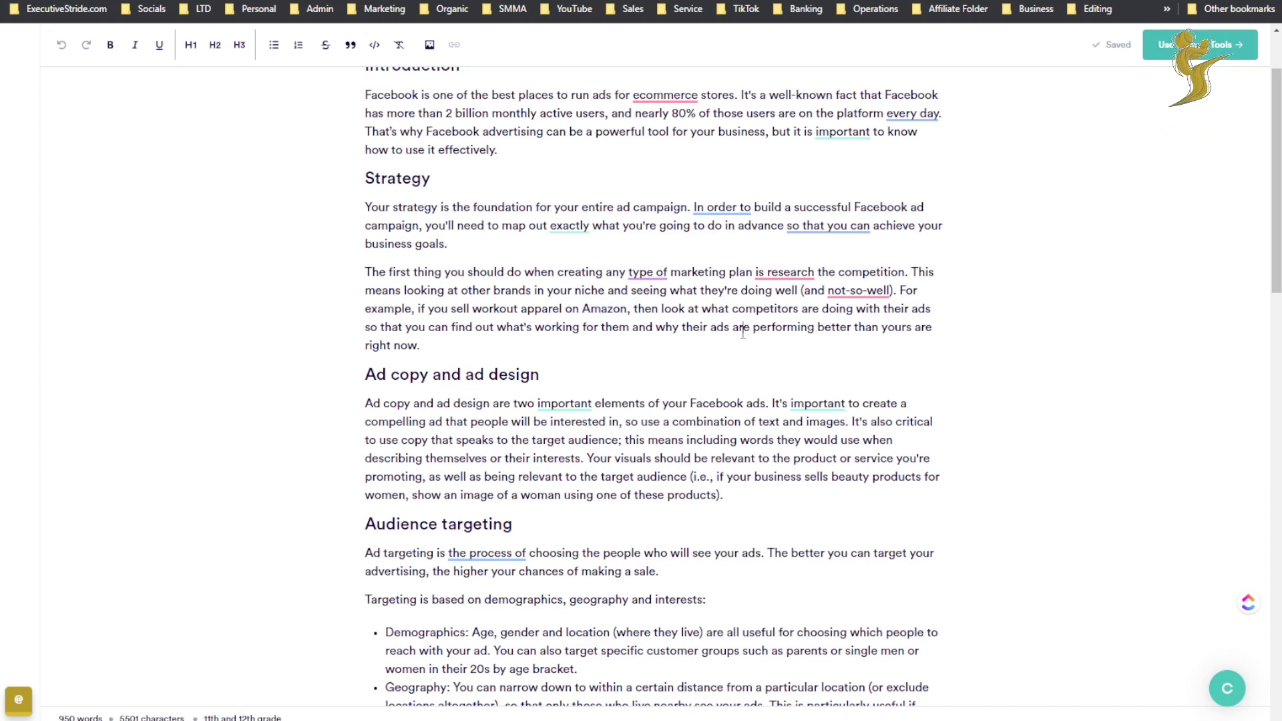
{"action": "scroll", "coordinate": [537, 277], "scroll_direction": "down", "scroll_amount": 1}
{"action": "left_click_drag", "start_coordinate": [575, 239], "coordinate": [628, 239]}
{"action": "left_click", "coordinate": [716, 261]}
Check the flagged writing suggestions from the "Ad copy and ad design" section through the Conclusion and return to the post's title
{"action": "scroll", "coordinate": [716, 262], "scroll_direction": "down", "scroll_amount": 6}
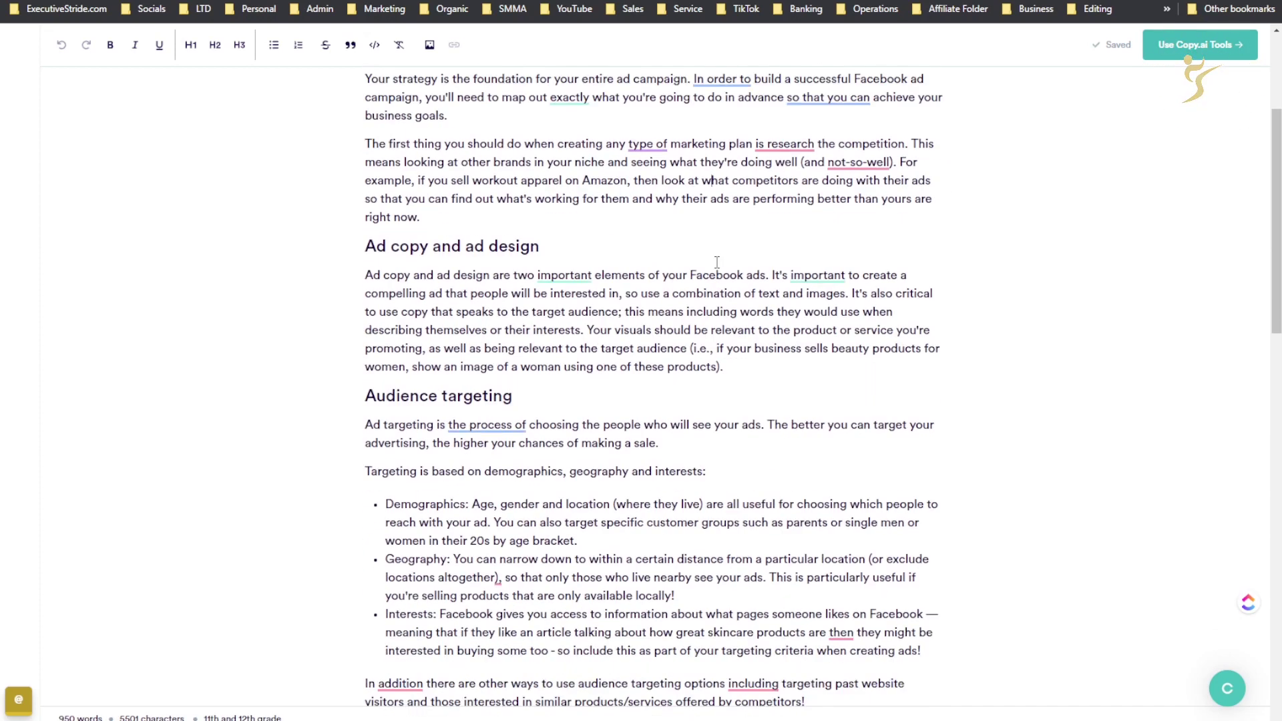
{"action": "scroll", "coordinate": [758, 461], "scroll_direction": "down", "scroll_amount": 6}
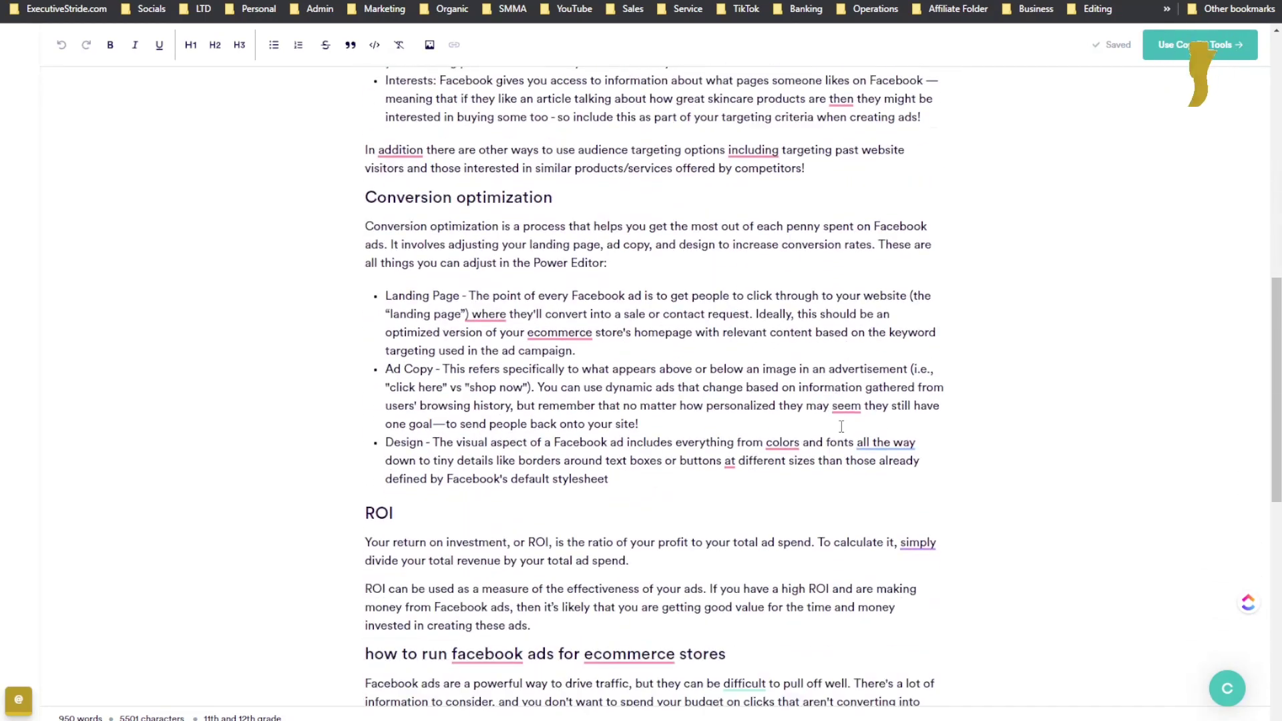
{"action": "scroll", "coordinate": [824, 561], "scroll_direction": "down", "scroll_amount": 5}
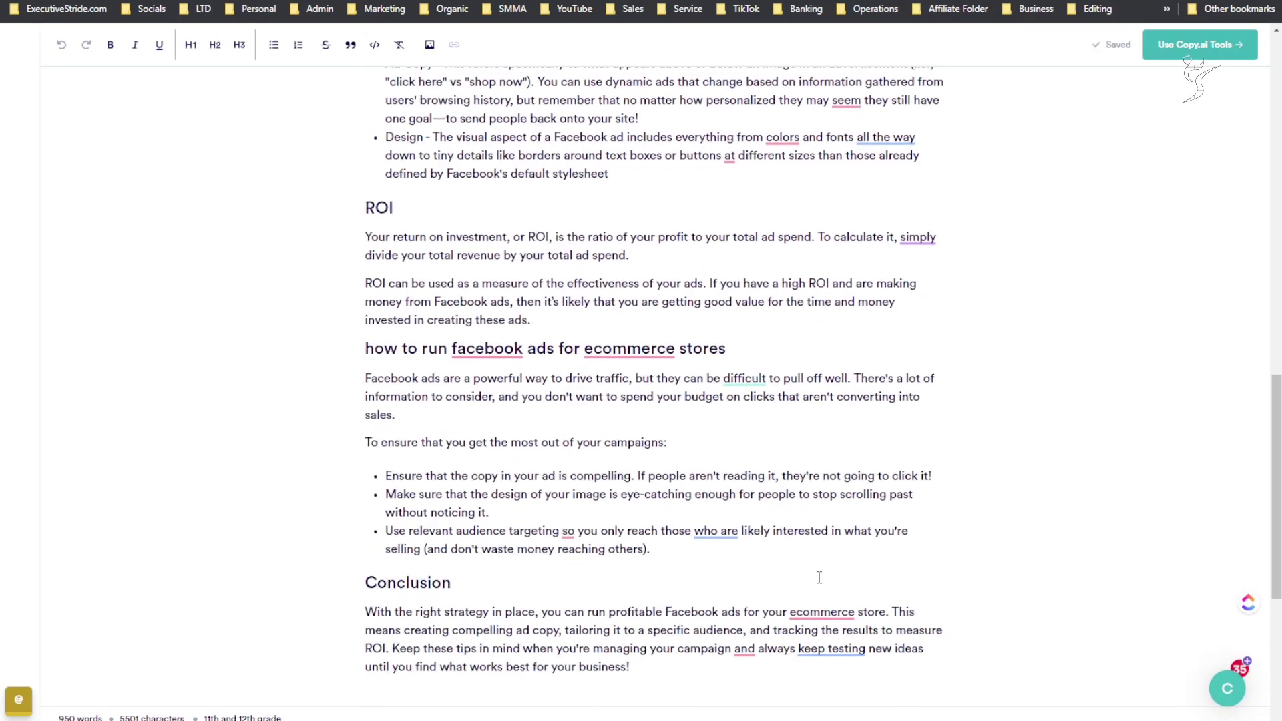
{"action": "scroll", "coordinate": [735, 509], "scroll_direction": "up", "scroll_amount": 19}
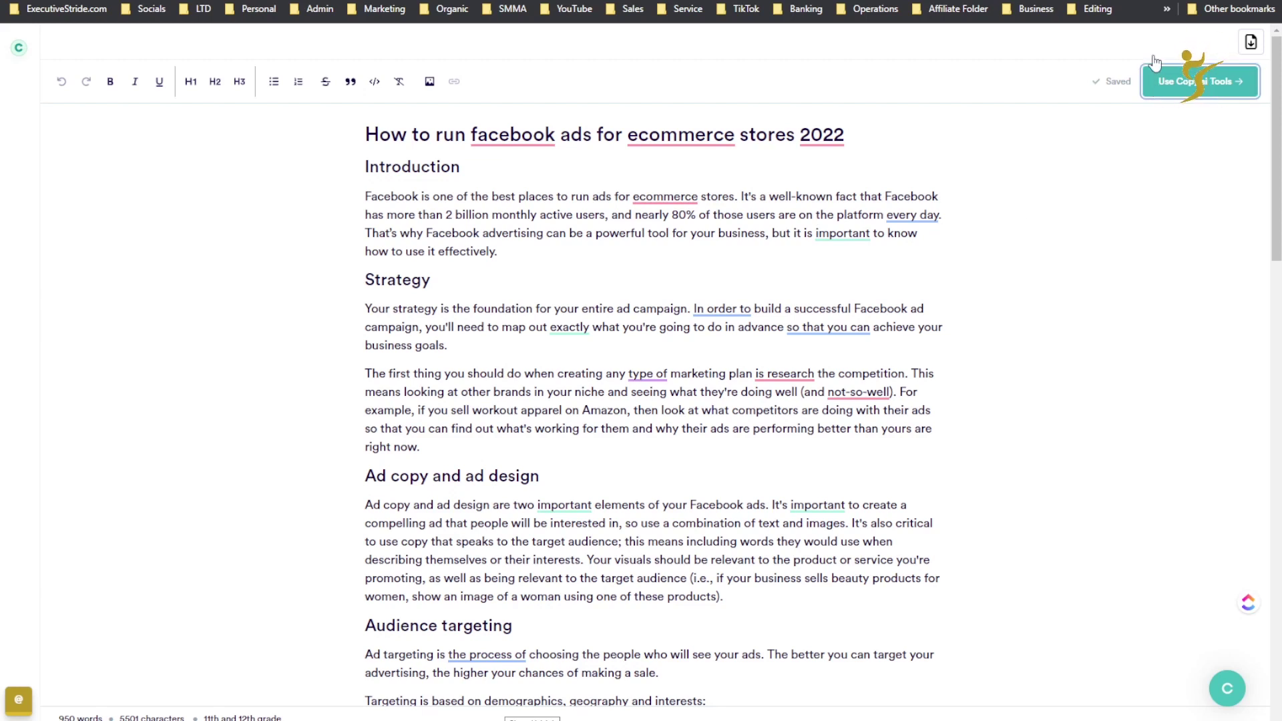
Open the Copy.ai tools alongside the blog post and browse the available templates
{"action": "left_click", "coordinate": [1153, 84]}
{"action": "scroll", "coordinate": [689, 252], "scroll_direction": "down", "scroll_amount": 4}
{"action": "scroll", "coordinate": [689, 253], "scroll_direction": "up", "scroll_amount": 5}
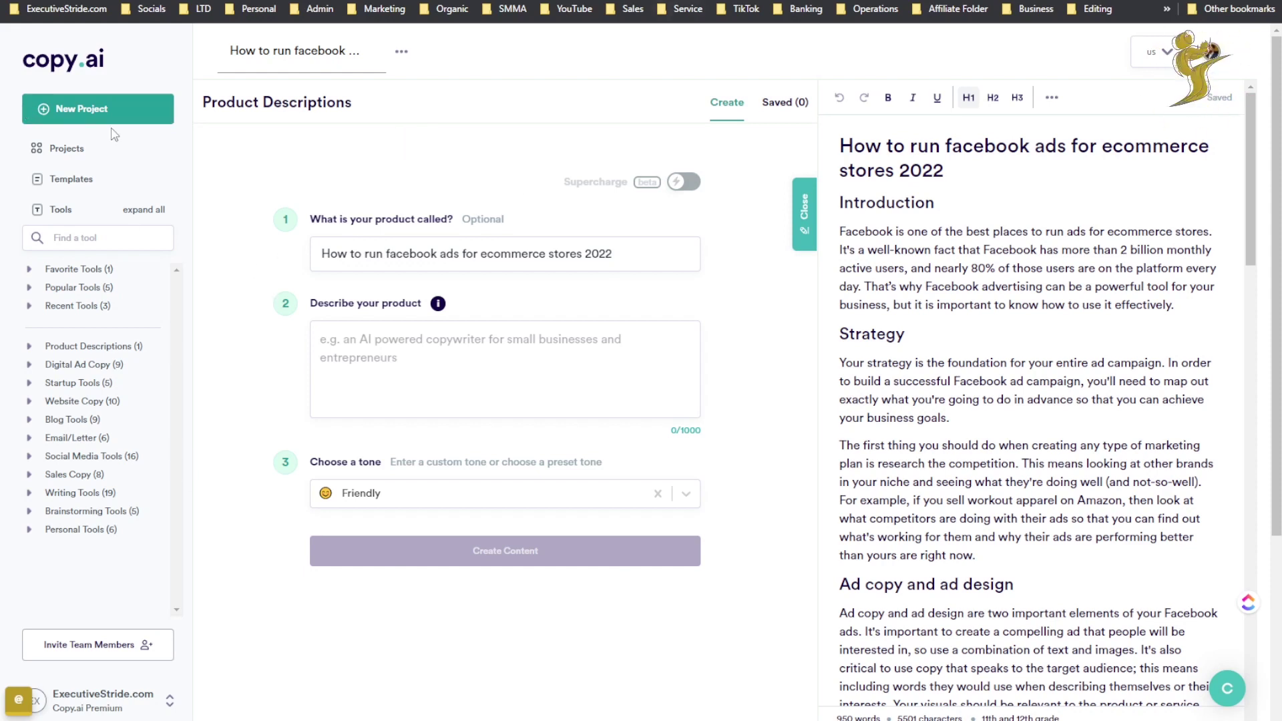
{"action": "left_click", "coordinate": [72, 179]}
{"action": "scroll", "coordinate": [629, 529], "scroll_direction": "down", "scroll_amount": 1}
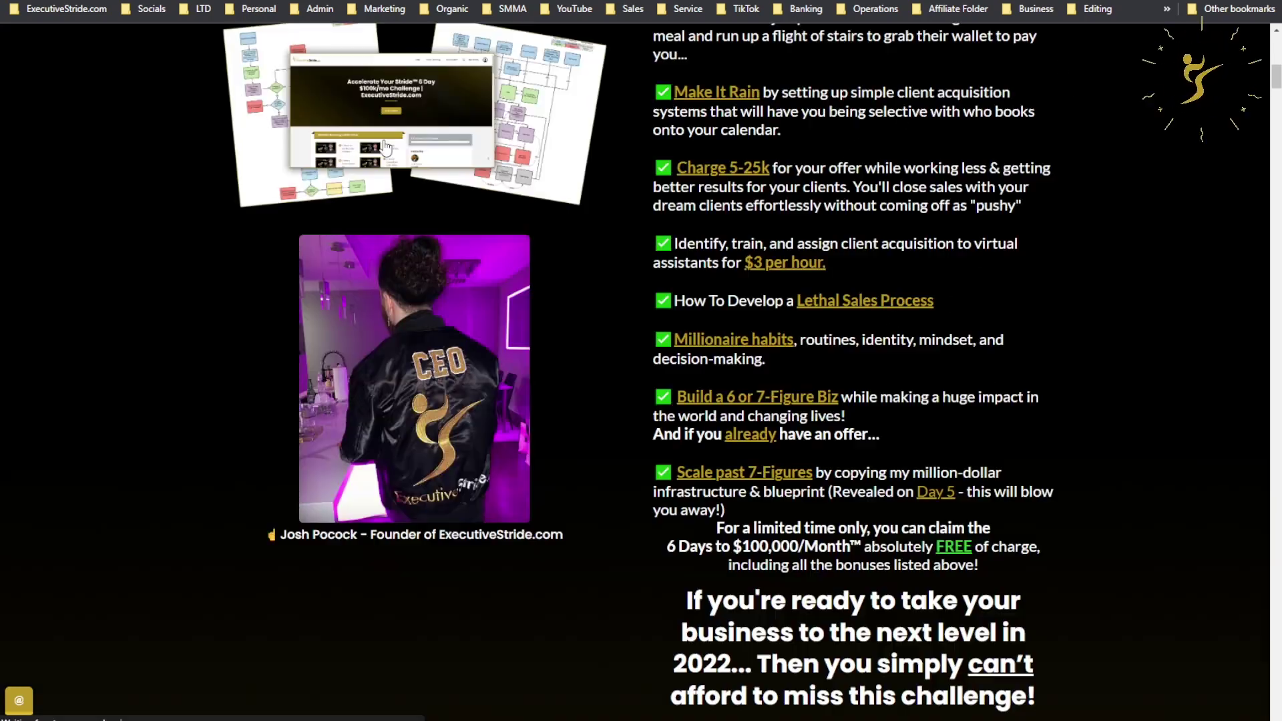
Review the ExecutiveStride.com 6-Day $100k Challenge page, view its free AYS Program sign-up form, and close the form
{"action": "scroll", "coordinate": [796, 298], "scroll_direction": "down", "scroll_amount": 3}
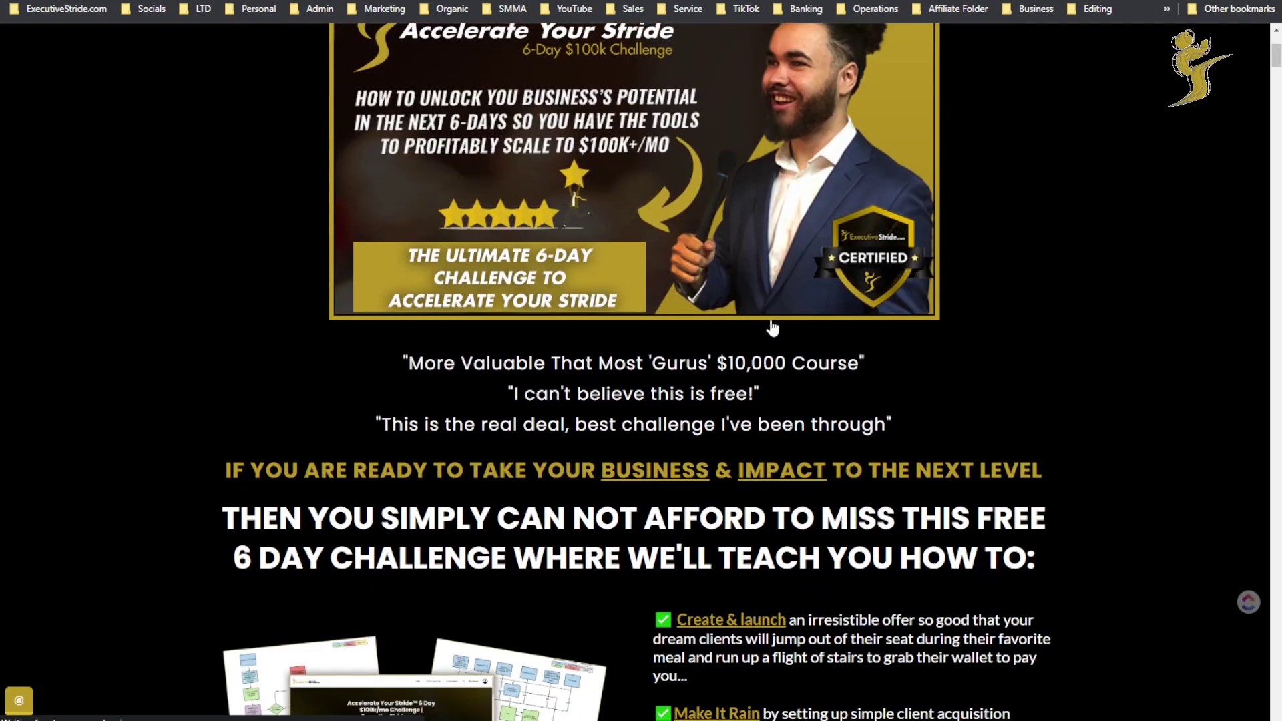
{"action": "scroll", "coordinate": [797, 299], "scroll_direction": "up", "scroll_amount": 3}
{"action": "left_click", "coordinate": [909, 94]}
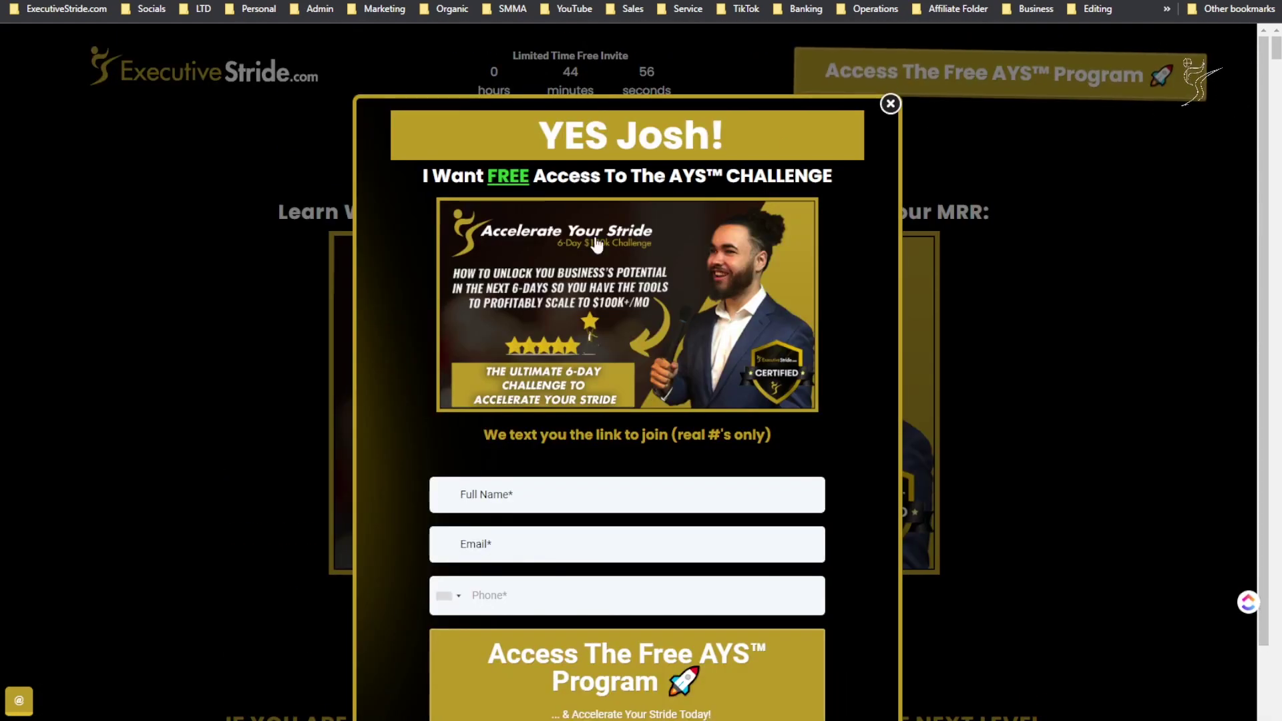
{"action": "left_click", "coordinate": [891, 104]}
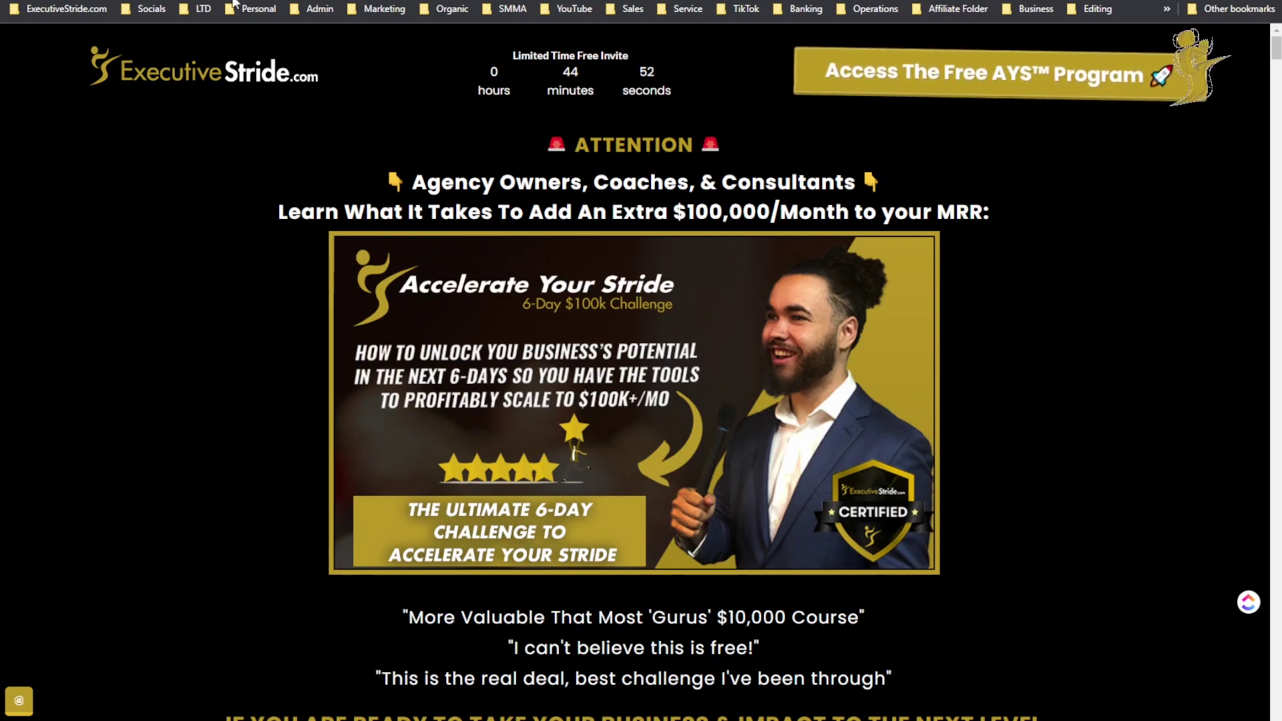
Go to stridecommunity.com and review the Facebook group invitation page and its list of member benefits
{"action": "key", "text": "ctrl+l"}
{"action": "type", "text": "stride"}
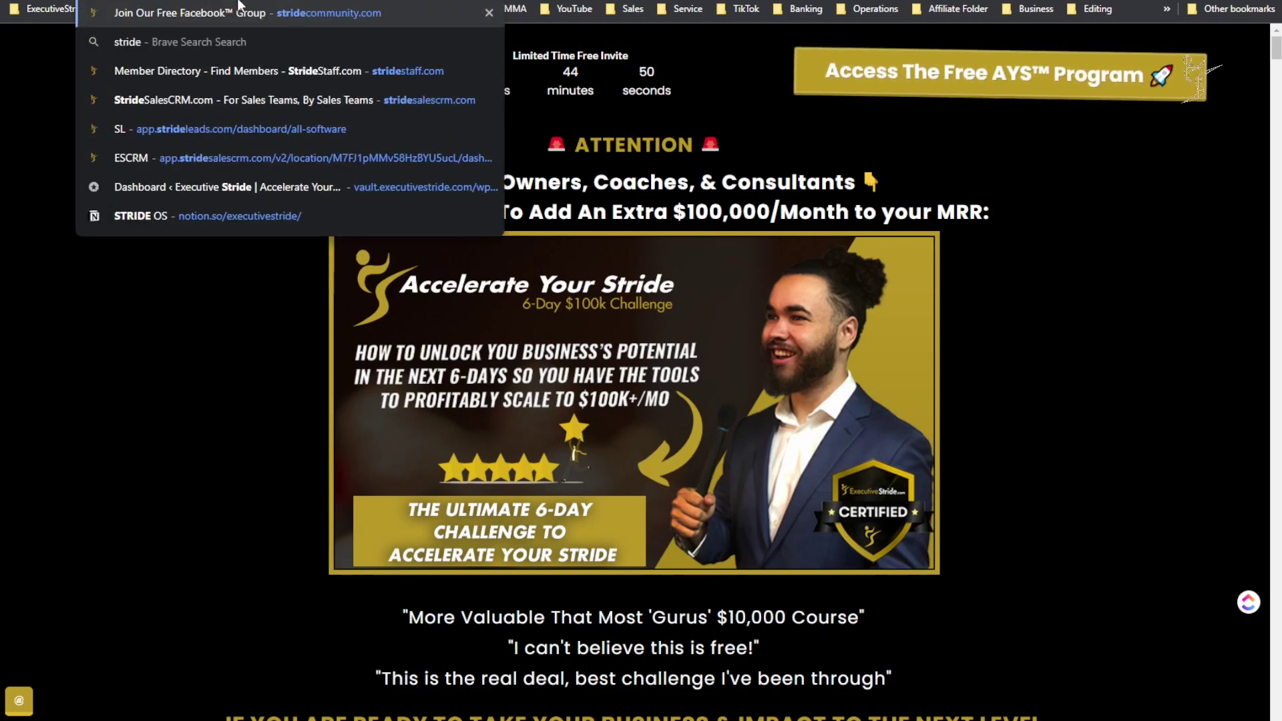
{"action": "key", "text": "Escape"}
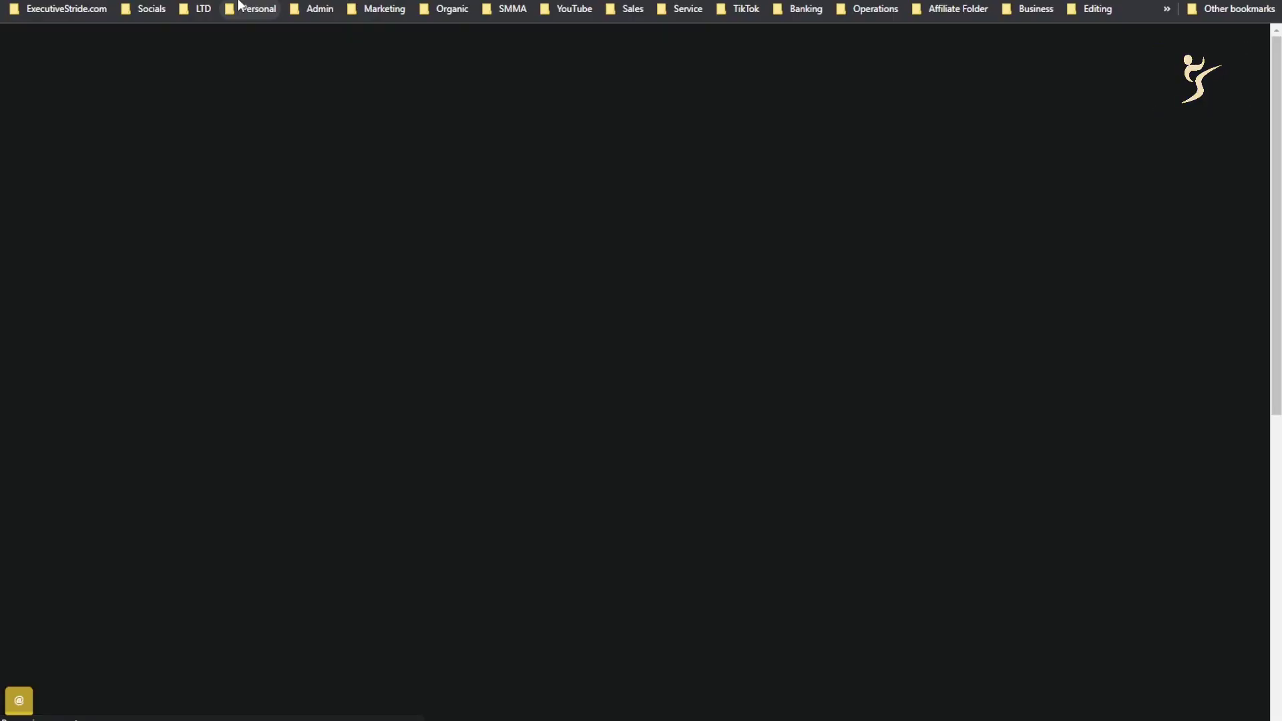
{"action": "scroll", "coordinate": [541, 145], "scroll_direction": "down", "scroll_amount": 6}
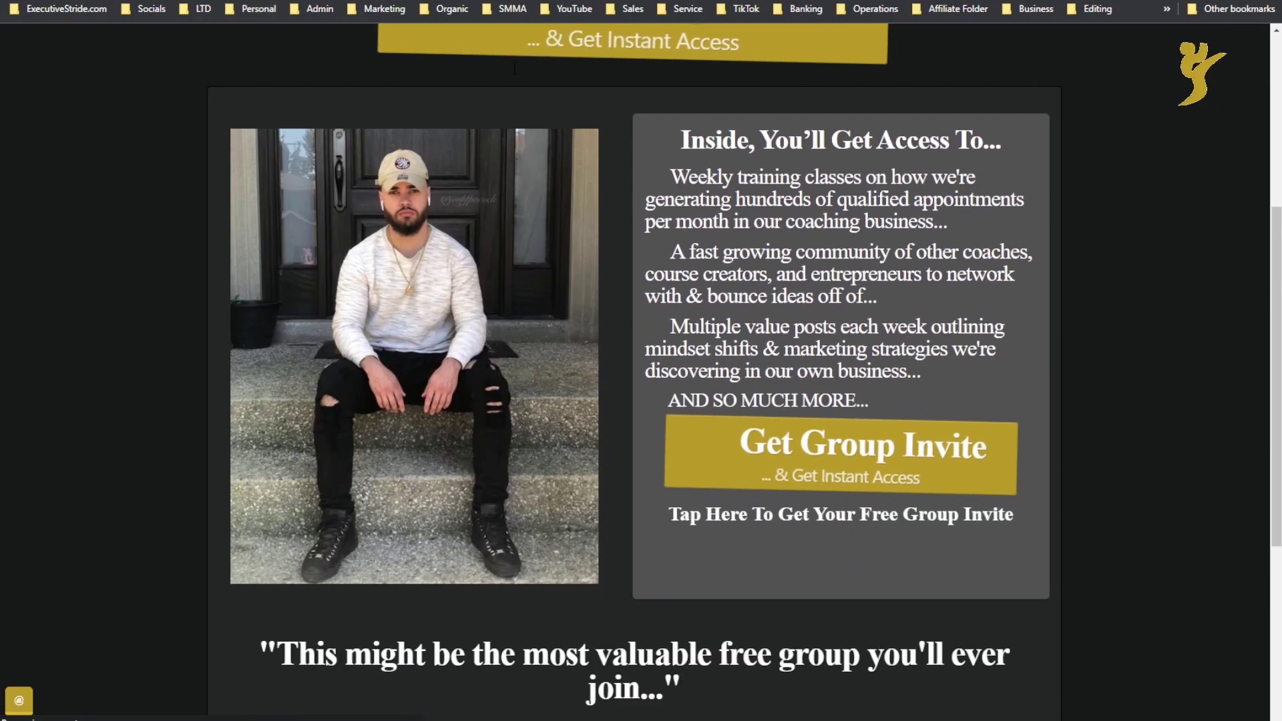
{"action": "scroll", "coordinate": [541, 145], "scroll_direction": "up", "scroll_amount": 6}
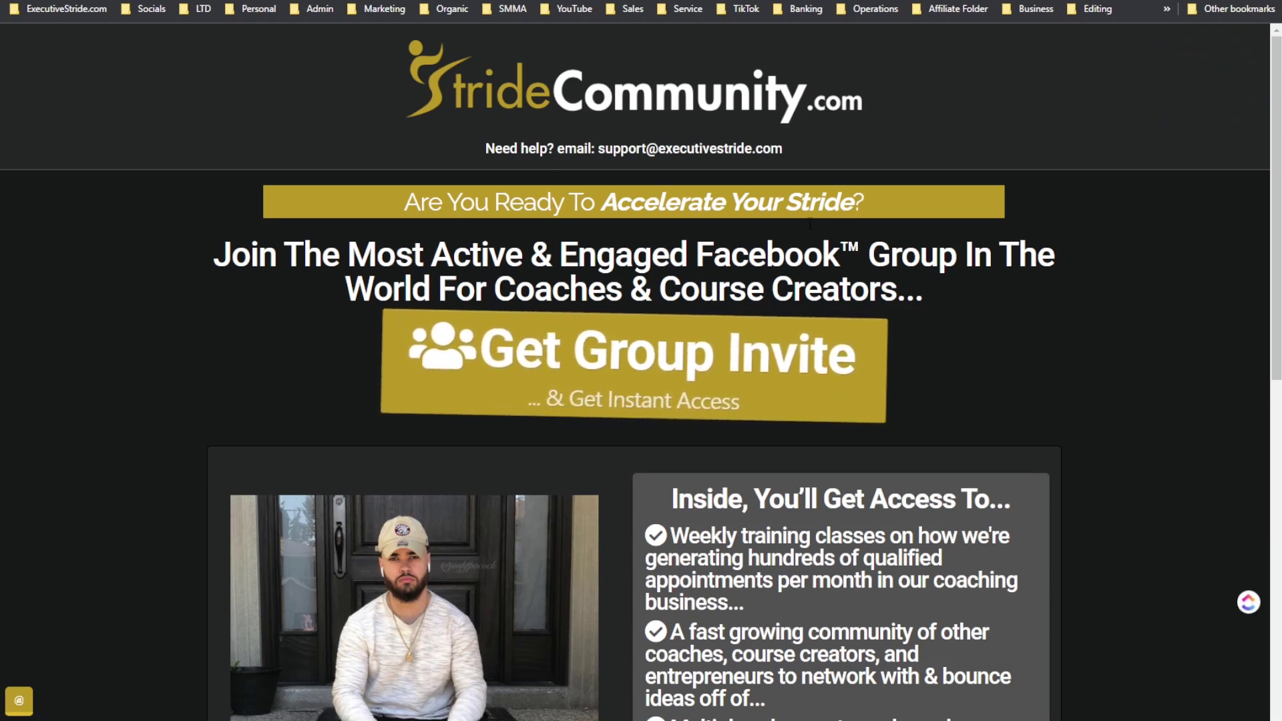
{"action": "scroll", "coordinate": [768, 280], "scroll_direction": "down", "scroll_amount": 2}
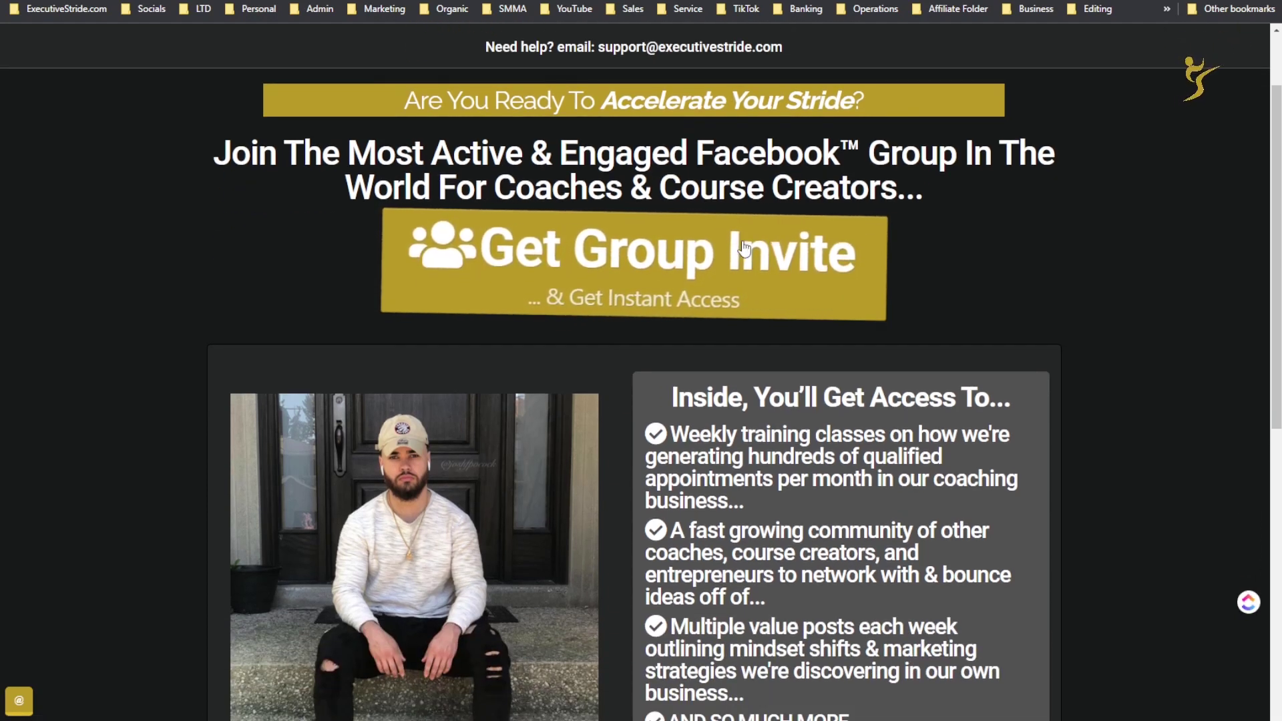